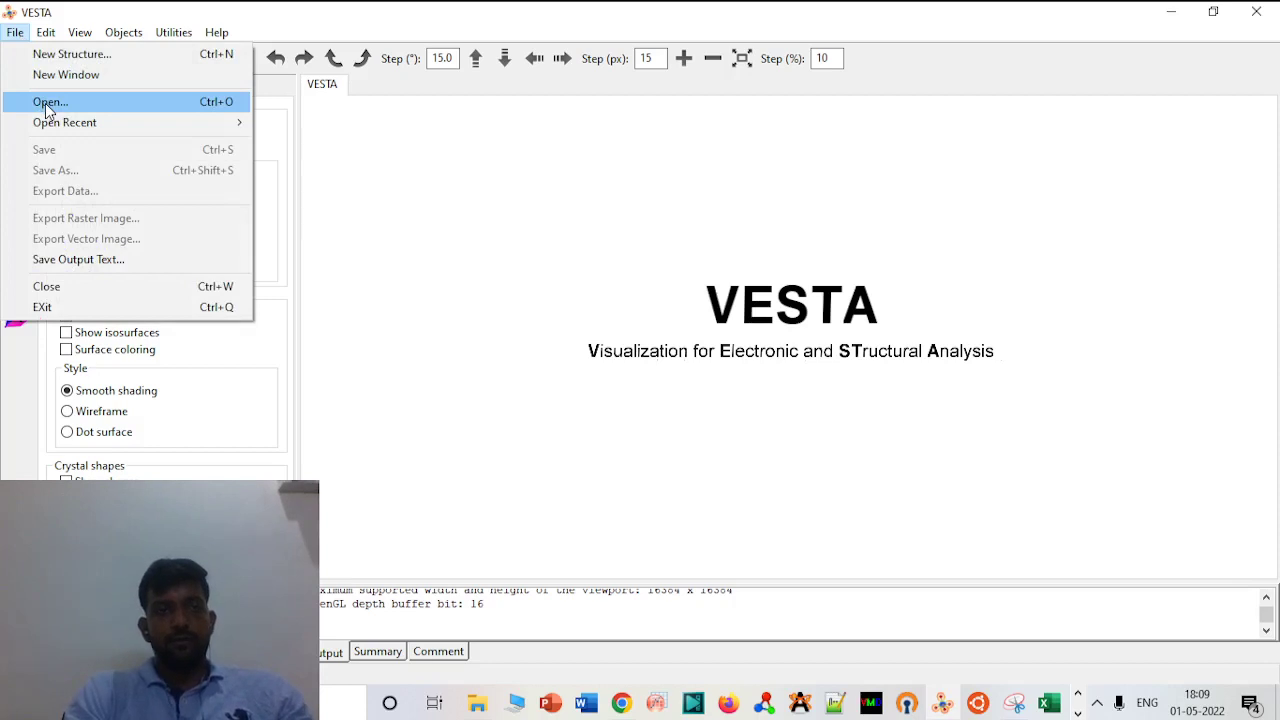
# Load the Cu_fcc structure file from the Recording folder into VESTA
pyautogui.click(516, 201)
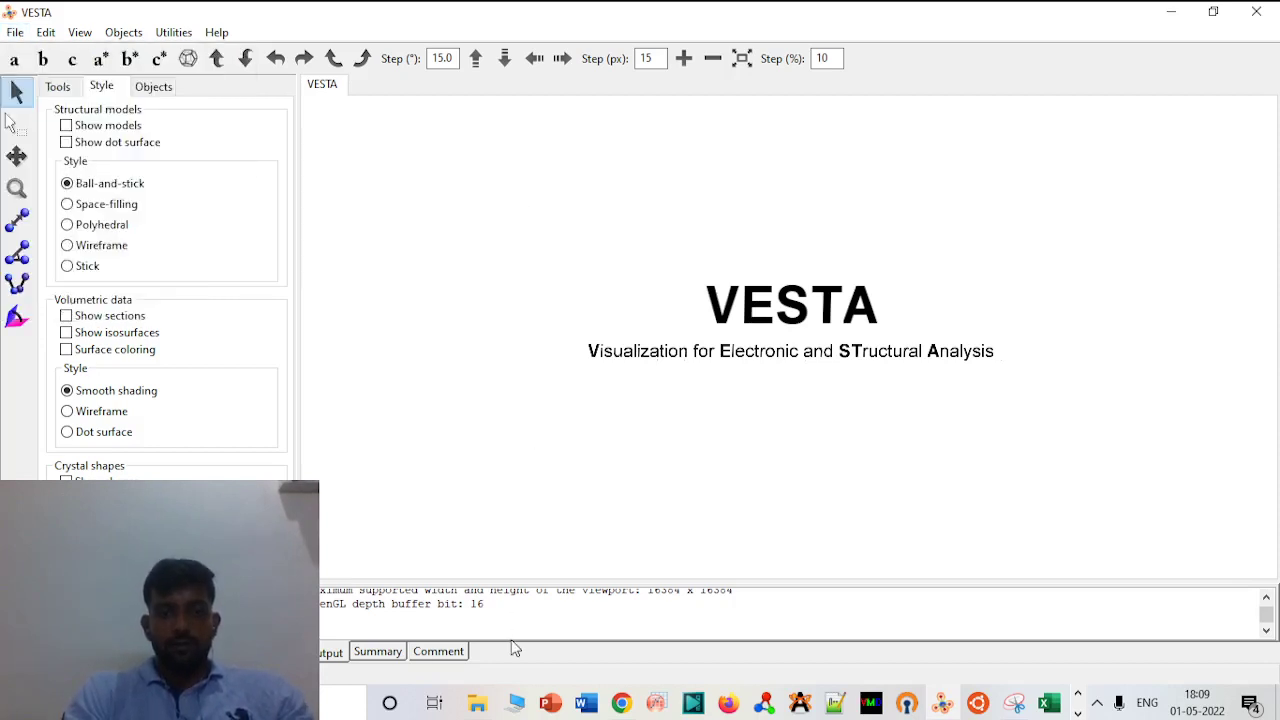
pyautogui.moveTo(481, 705)
pyautogui.click(436, 630)
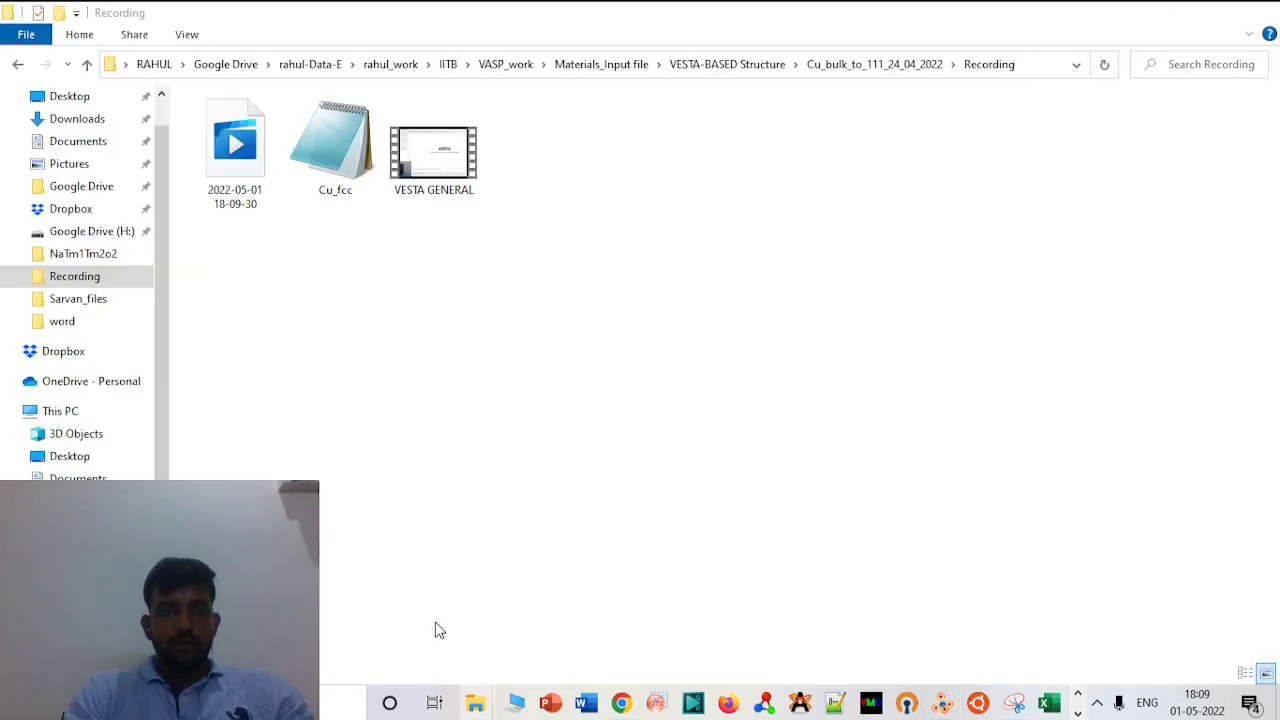
pyautogui.click(326, 181)
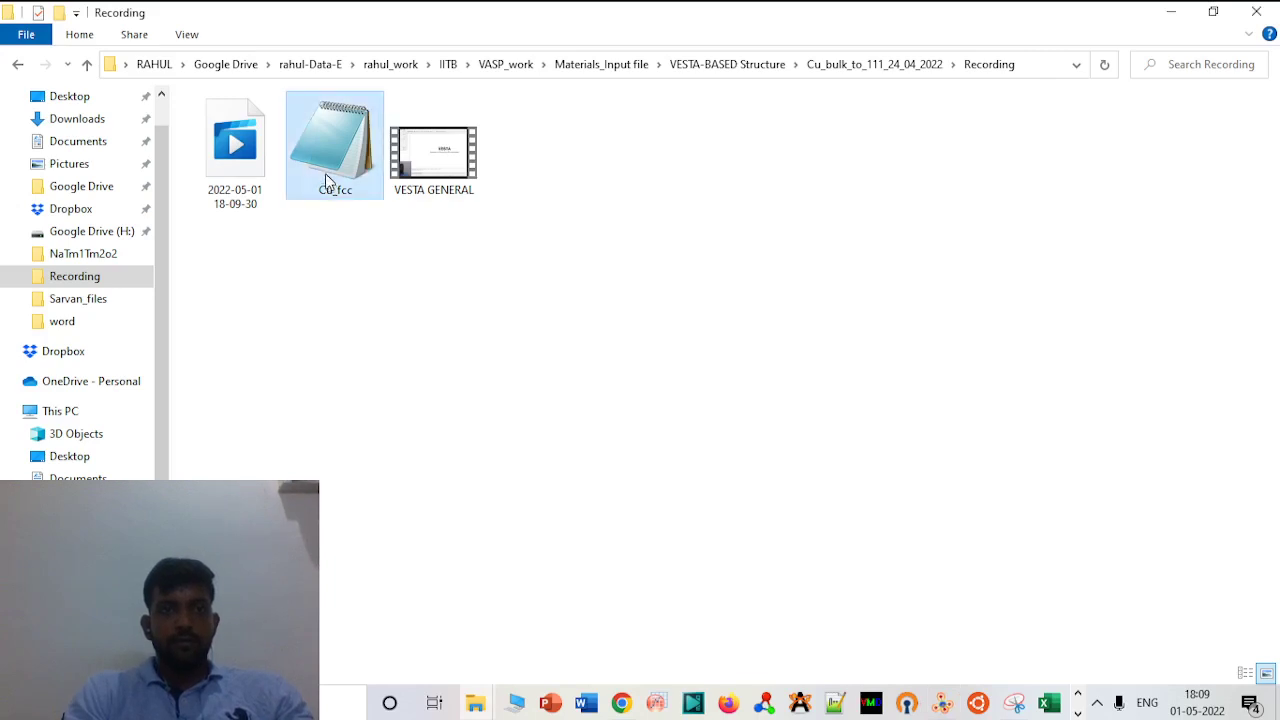
pyautogui.moveTo(318, 158); pyautogui.dragTo(938, 420)
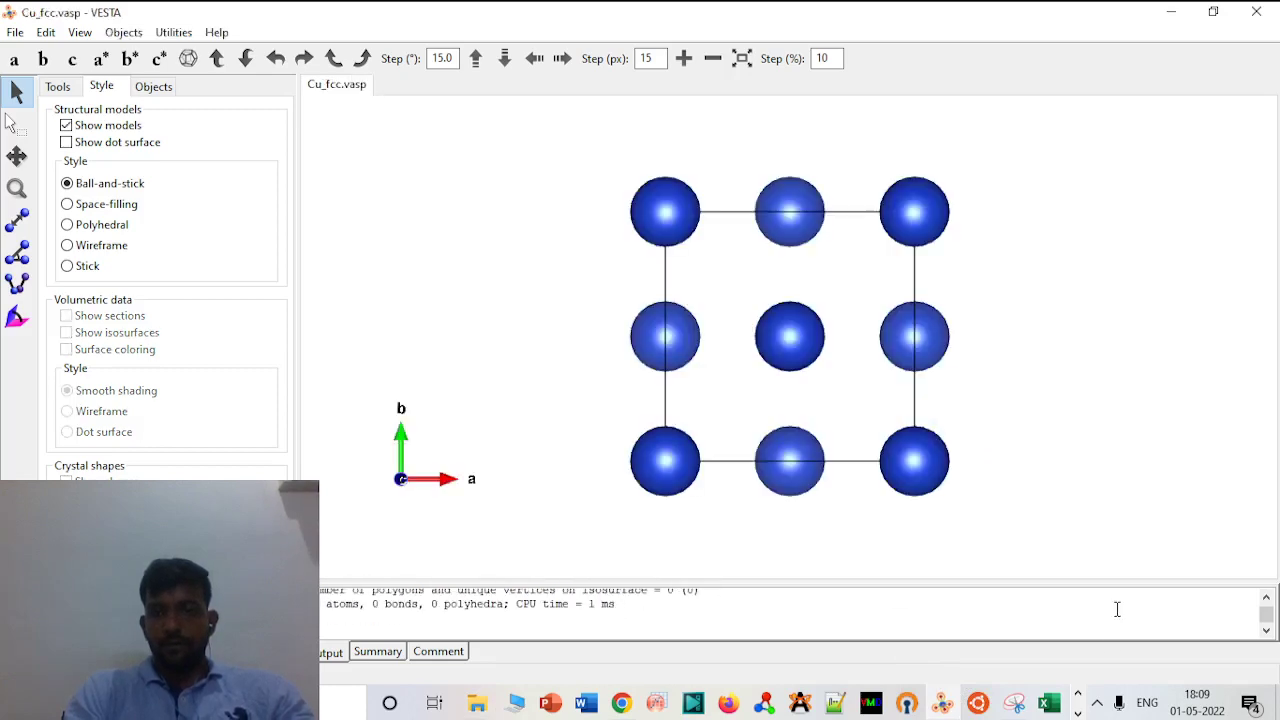
pyautogui.click(1078, 713)
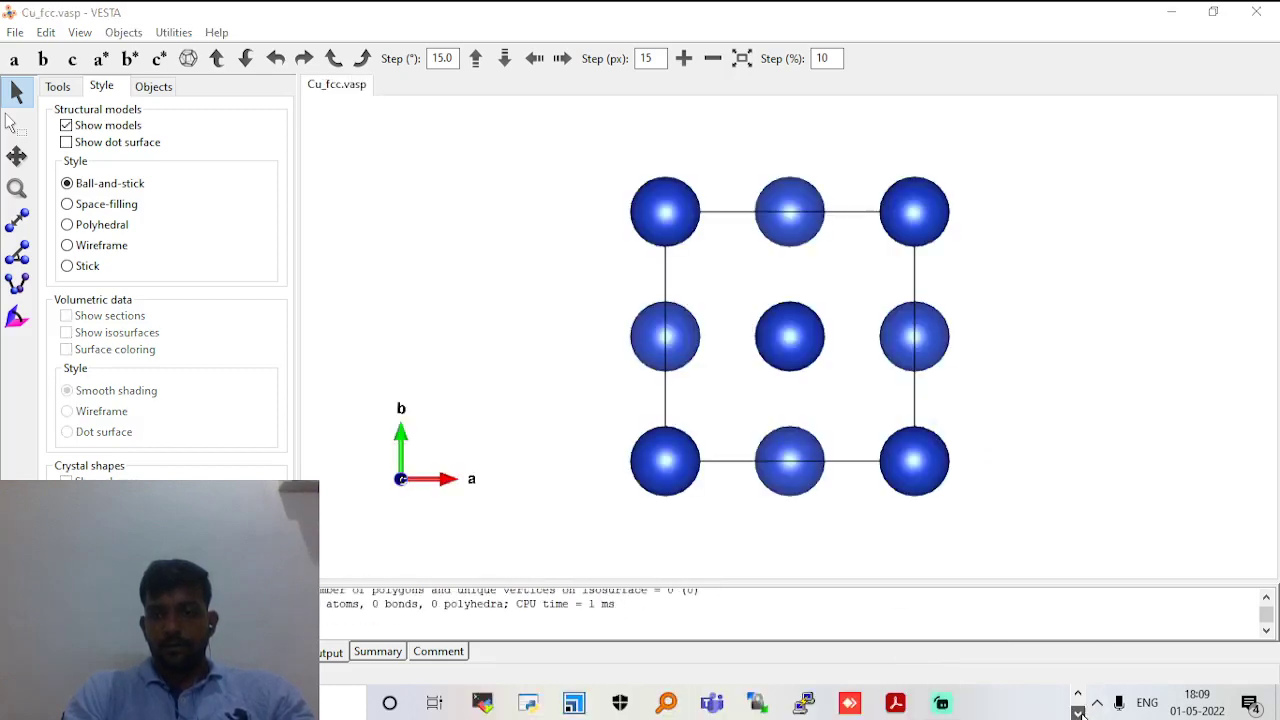
pyautogui.click(955, 697)
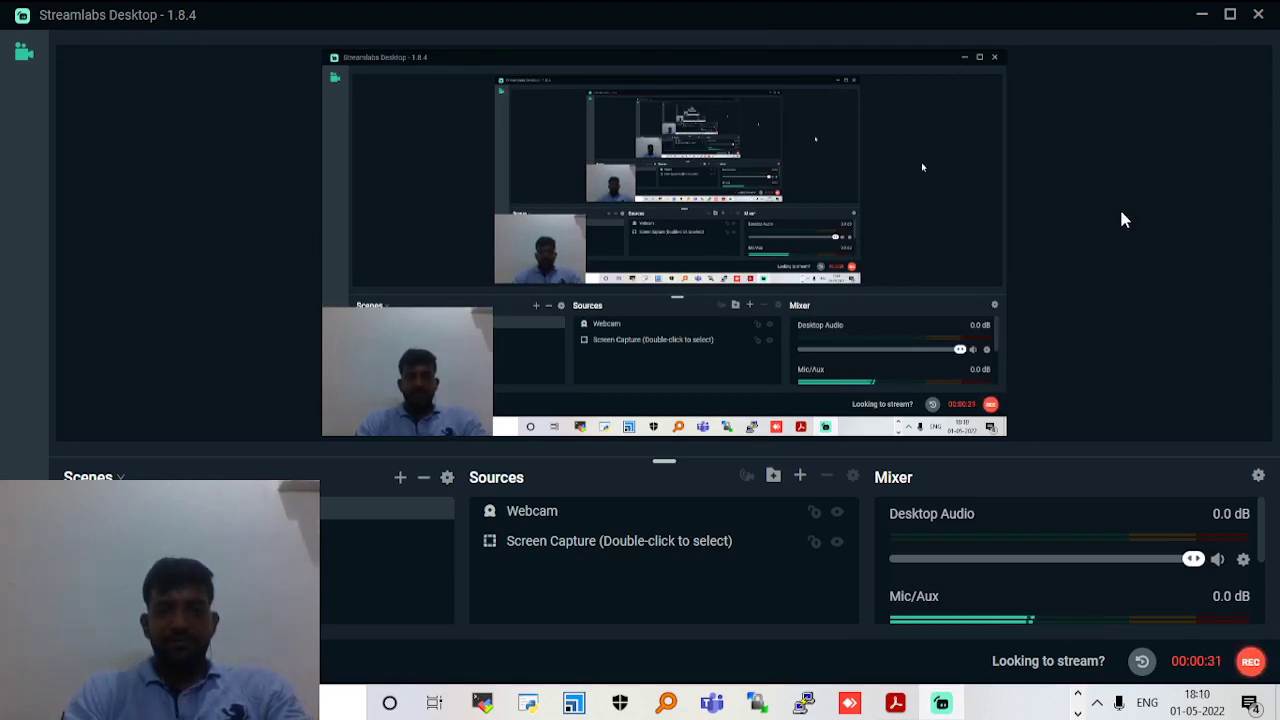
pyautogui.hotkey('alt', 'Tab')
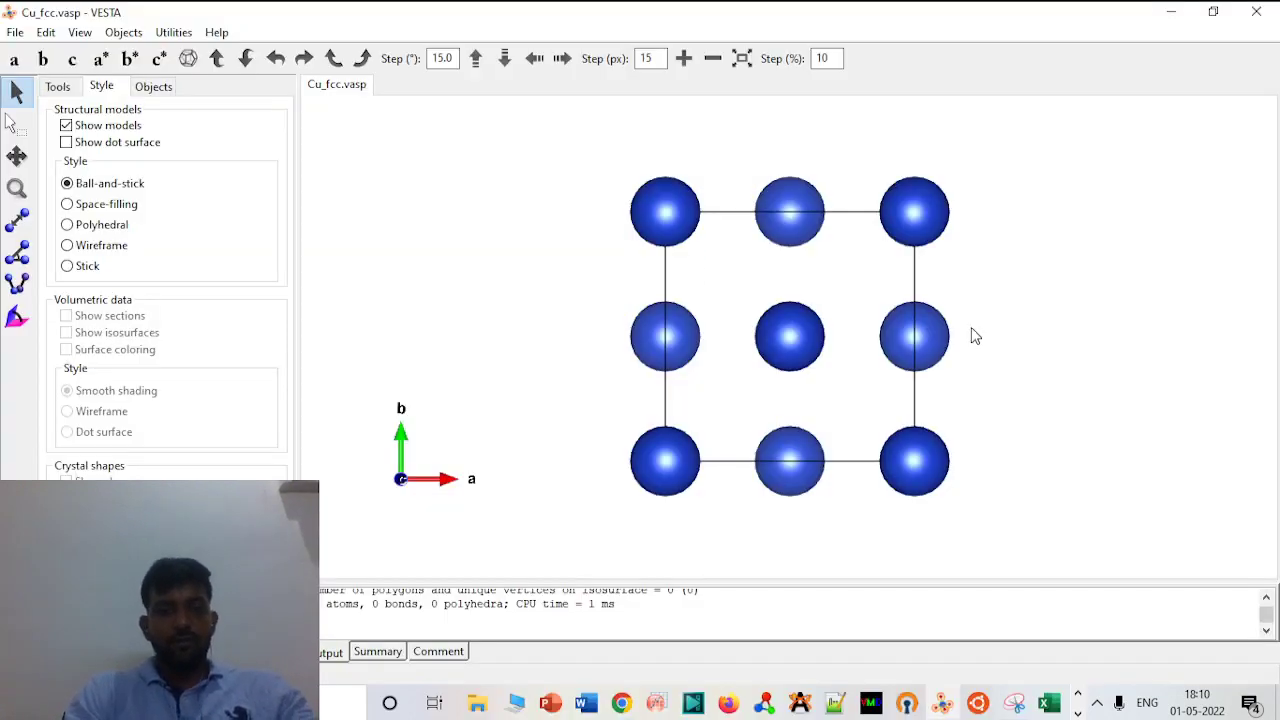
# Preview the copper cell in the Space-filling, Polyhedral, Wireframe and Stick styles, and return it to Ball-and-stick
pyautogui.moveTo(829, 420); pyautogui.dragTo(797, 196)
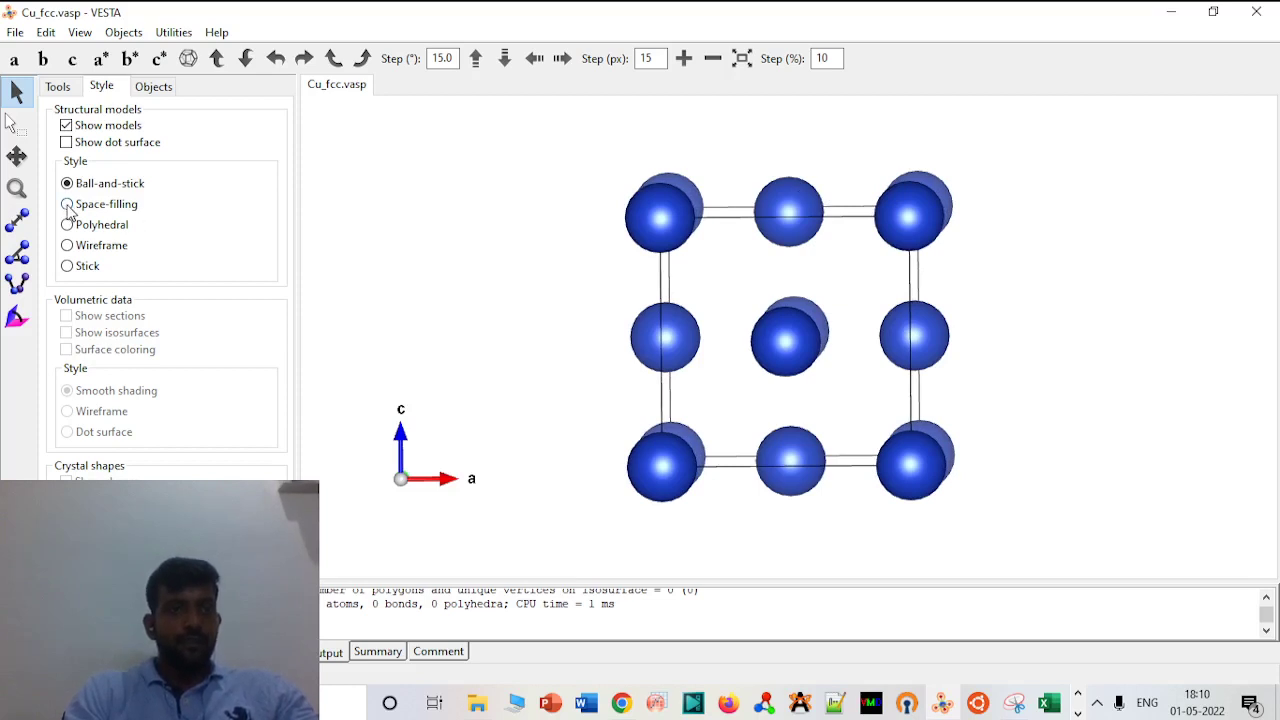
pyautogui.click(67, 205)
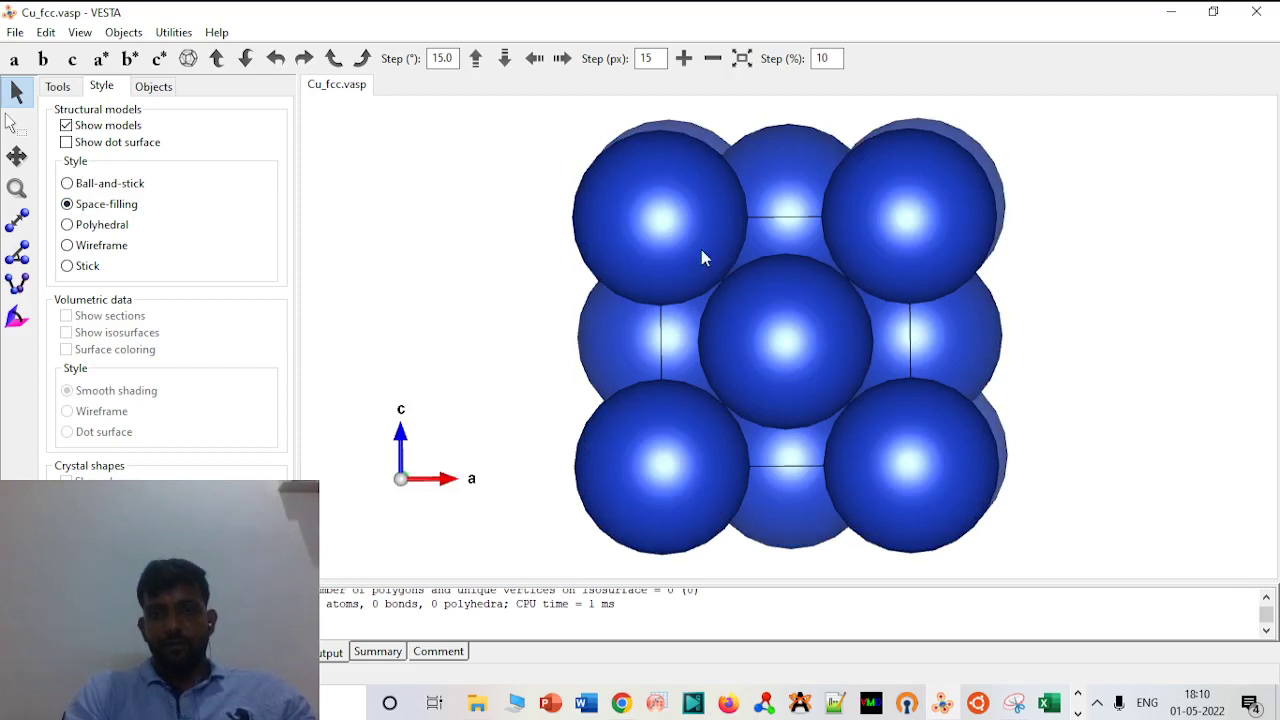
pyautogui.click(67, 225)
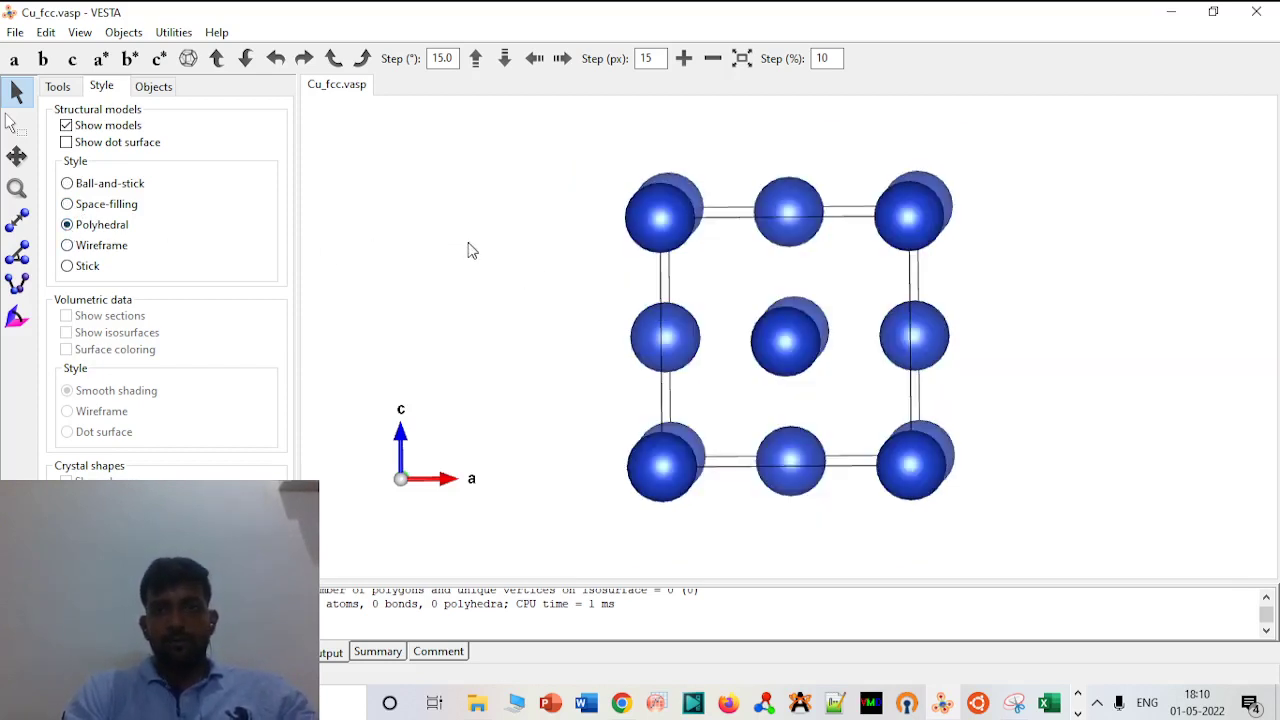
pyautogui.moveTo(538, 268); pyautogui.dragTo(557, 286)
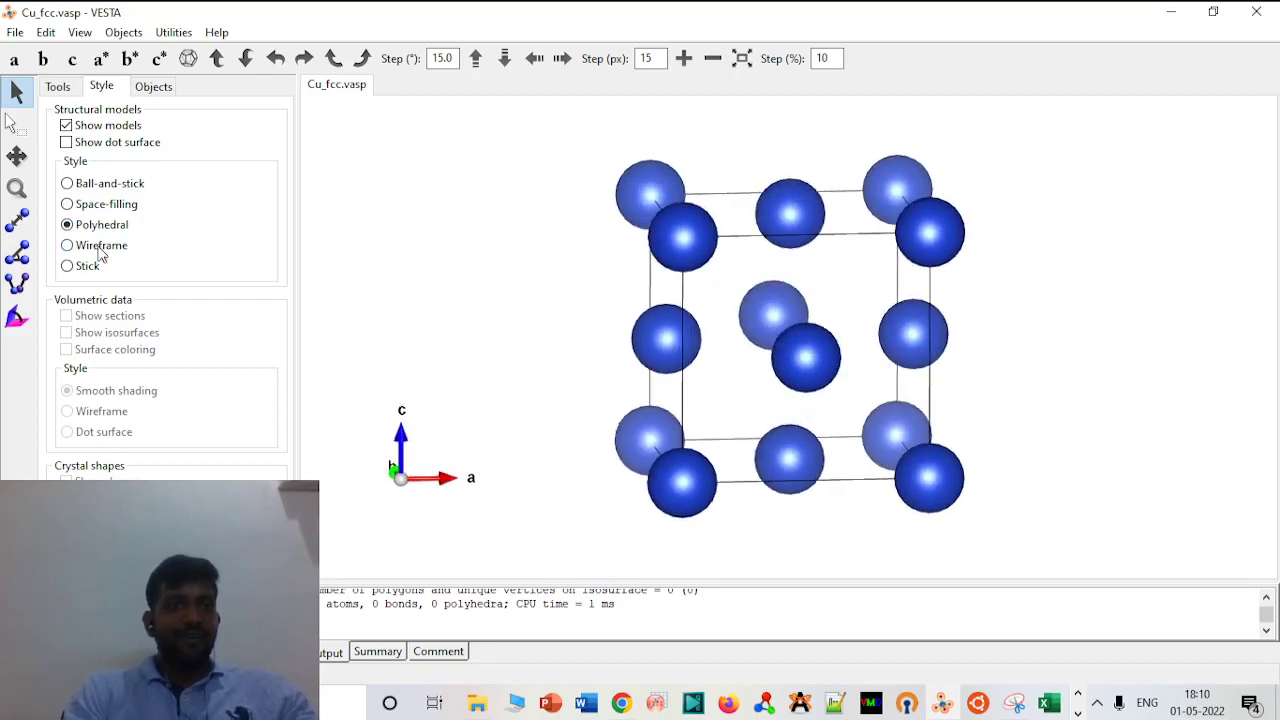
pyautogui.click(67, 246)
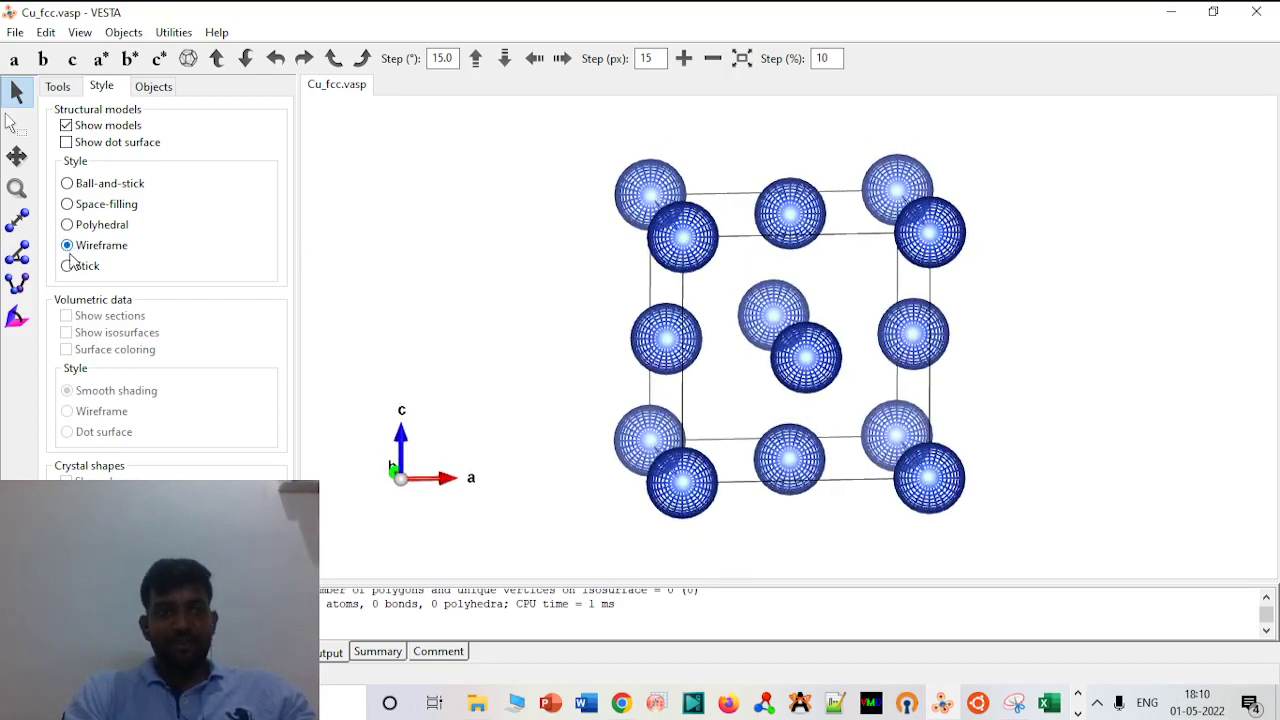
pyautogui.click(67, 267)
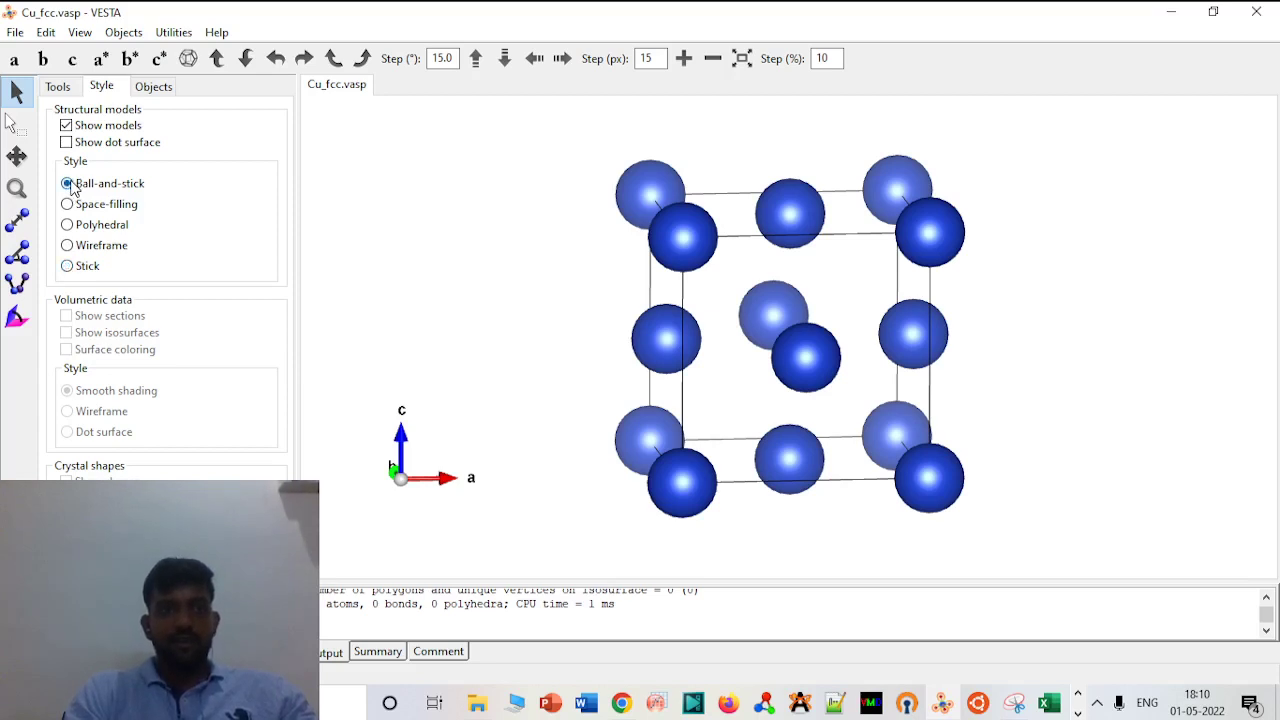
pyautogui.moveTo(568, 282); pyautogui.dragTo(506, 243)
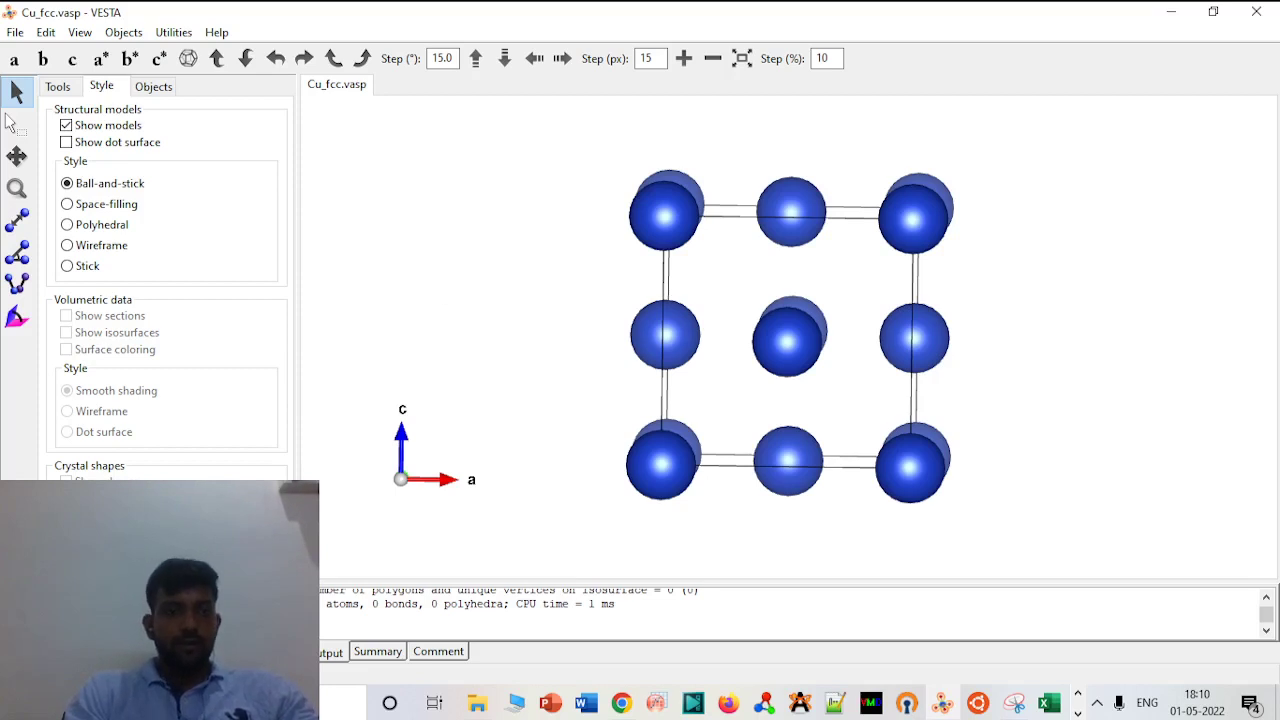
# Extend the displayed boundary of the copper cell by setting x(max), y(max) and z(max) to 2
pyautogui.click(150, 637)
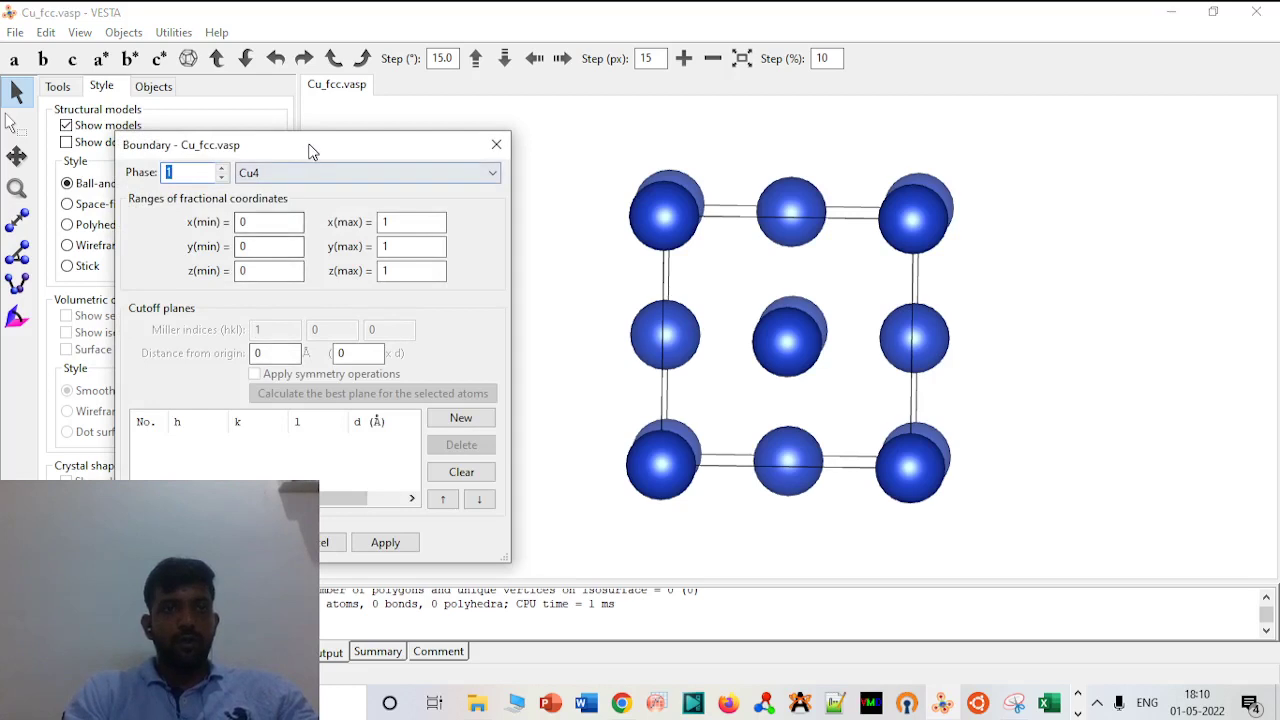
pyautogui.moveTo(308, 145); pyautogui.dragTo(346, 87)
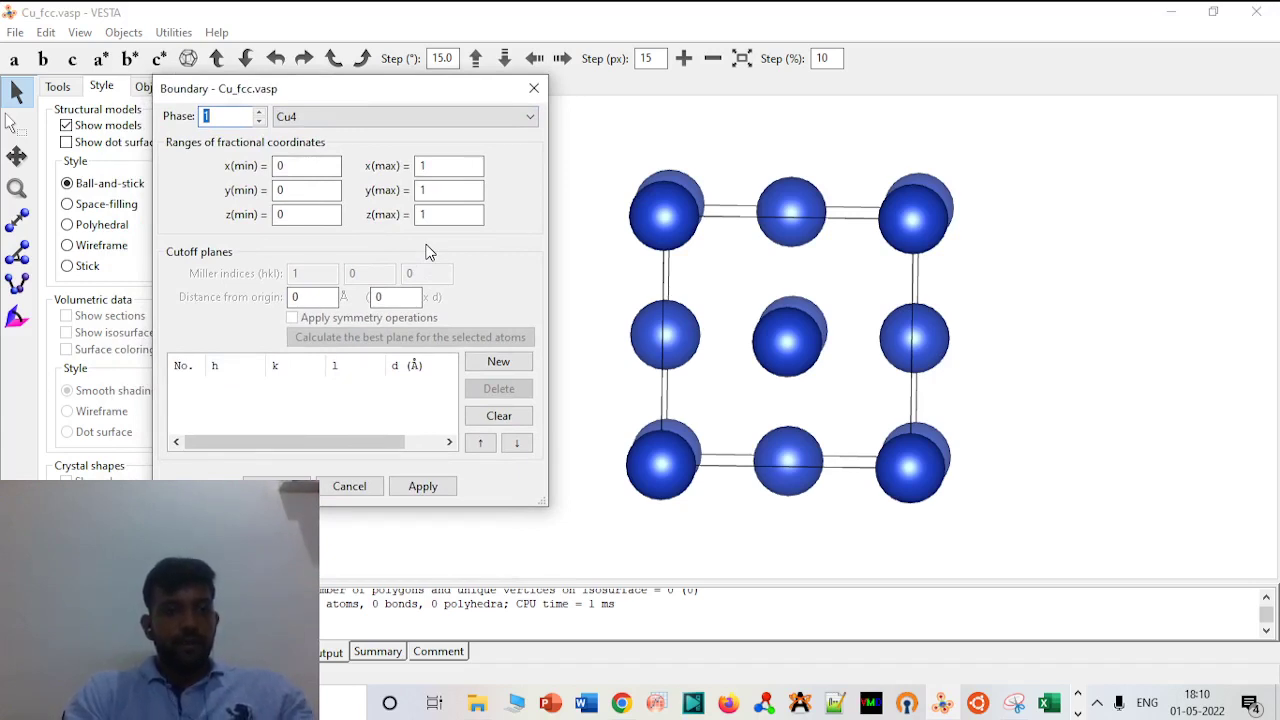
pyautogui.click(445, 165)
pyautogui.press('BackSpace')
pyautogui.write('2')
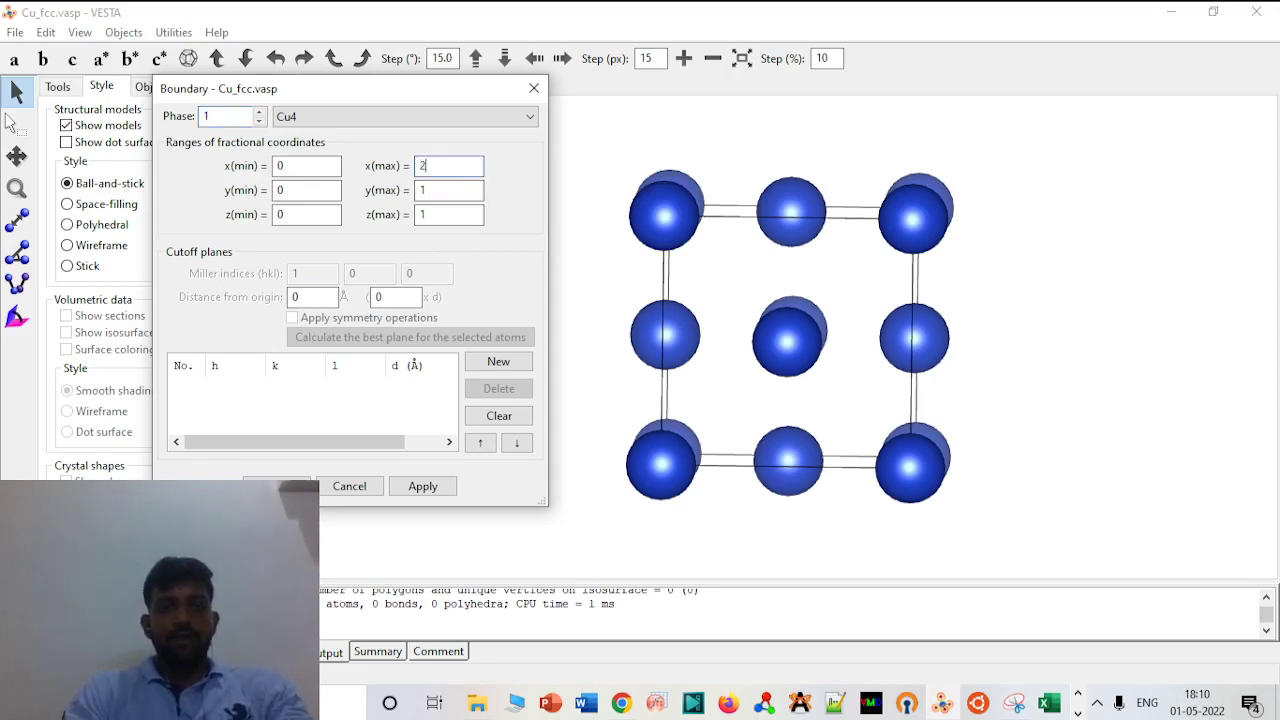
pyautogui.click(445, 189)
pyautogui.press('BackSpace')
pyautogui.write('2')
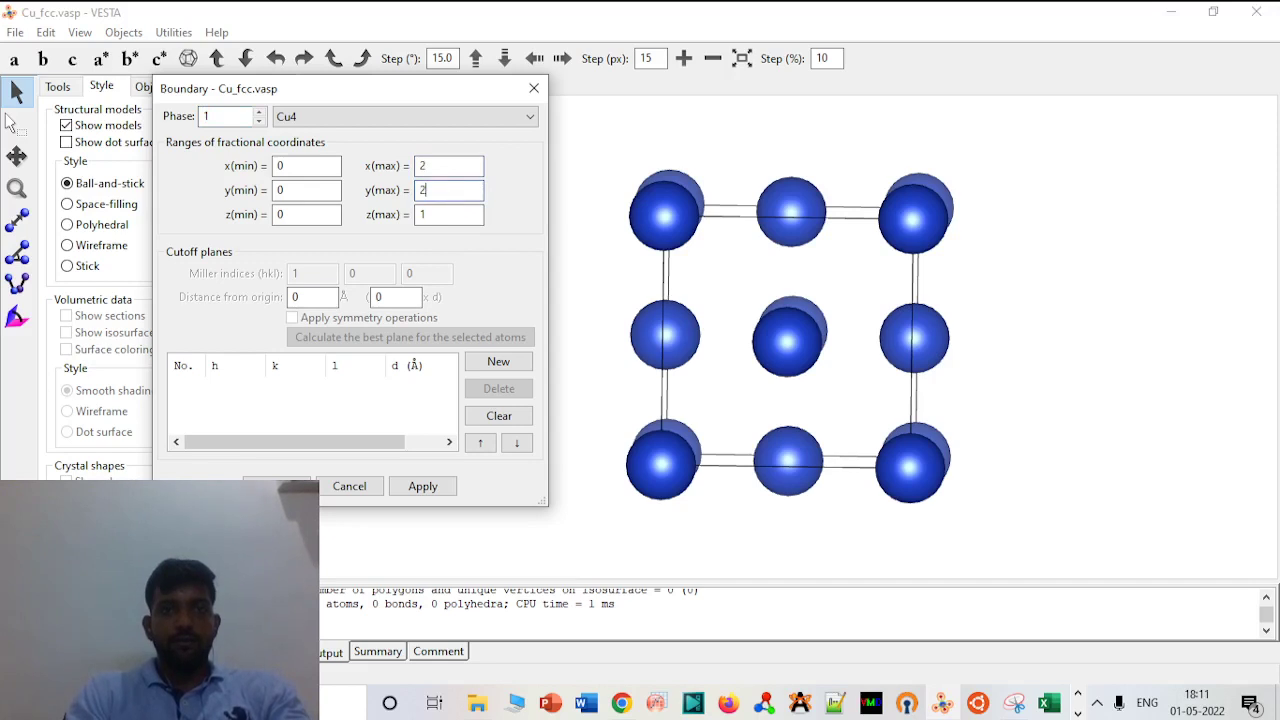
pyautogui.click(445, 214)
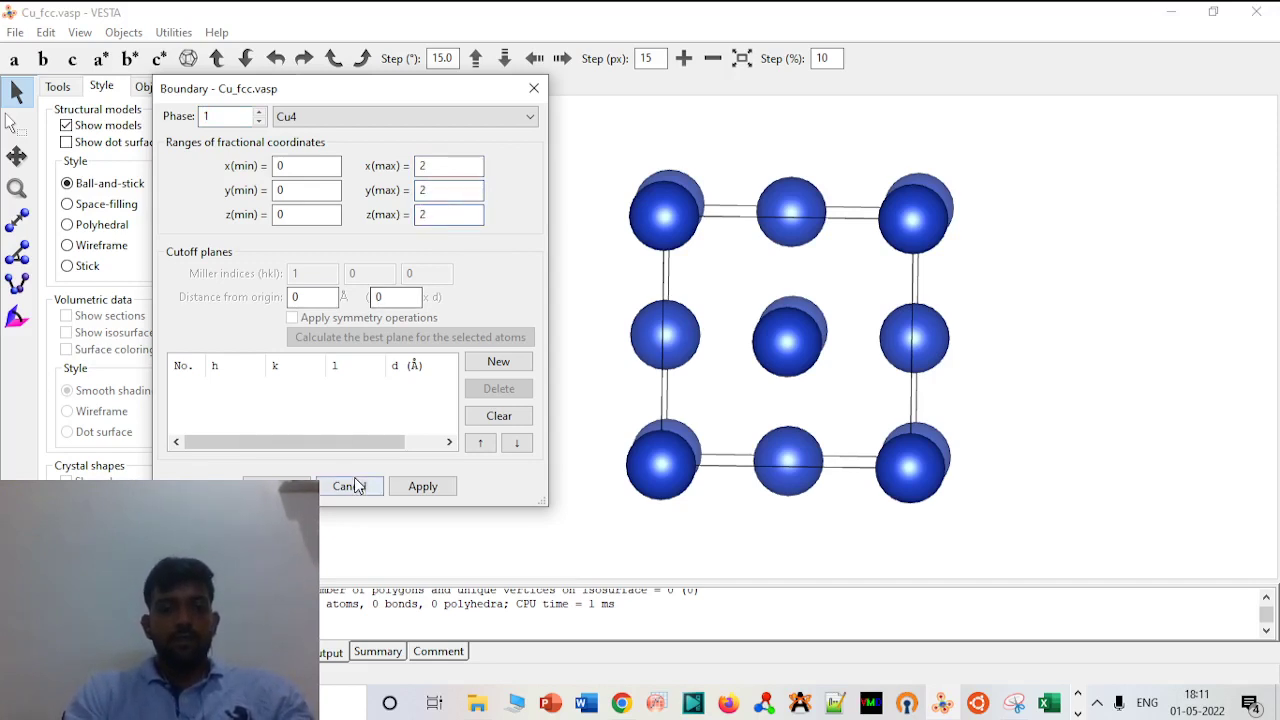
pyautogui.click(422, 486)
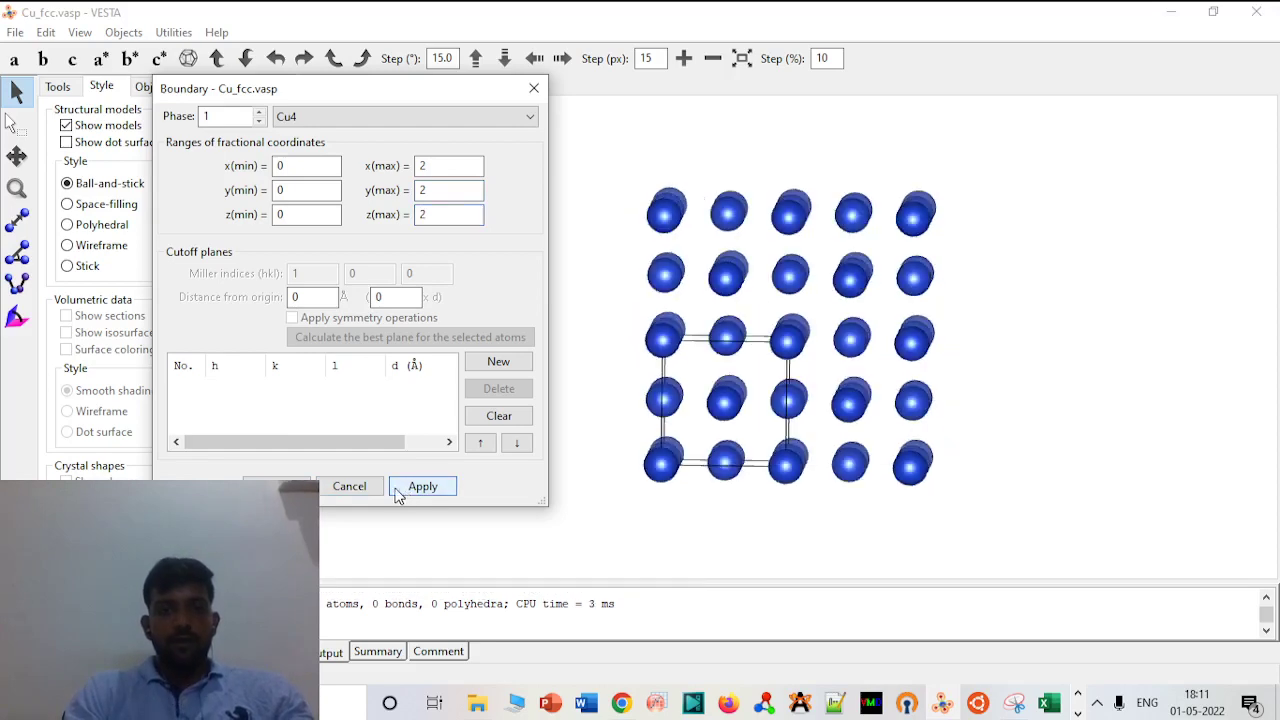
pyautogui.click(277, 484)
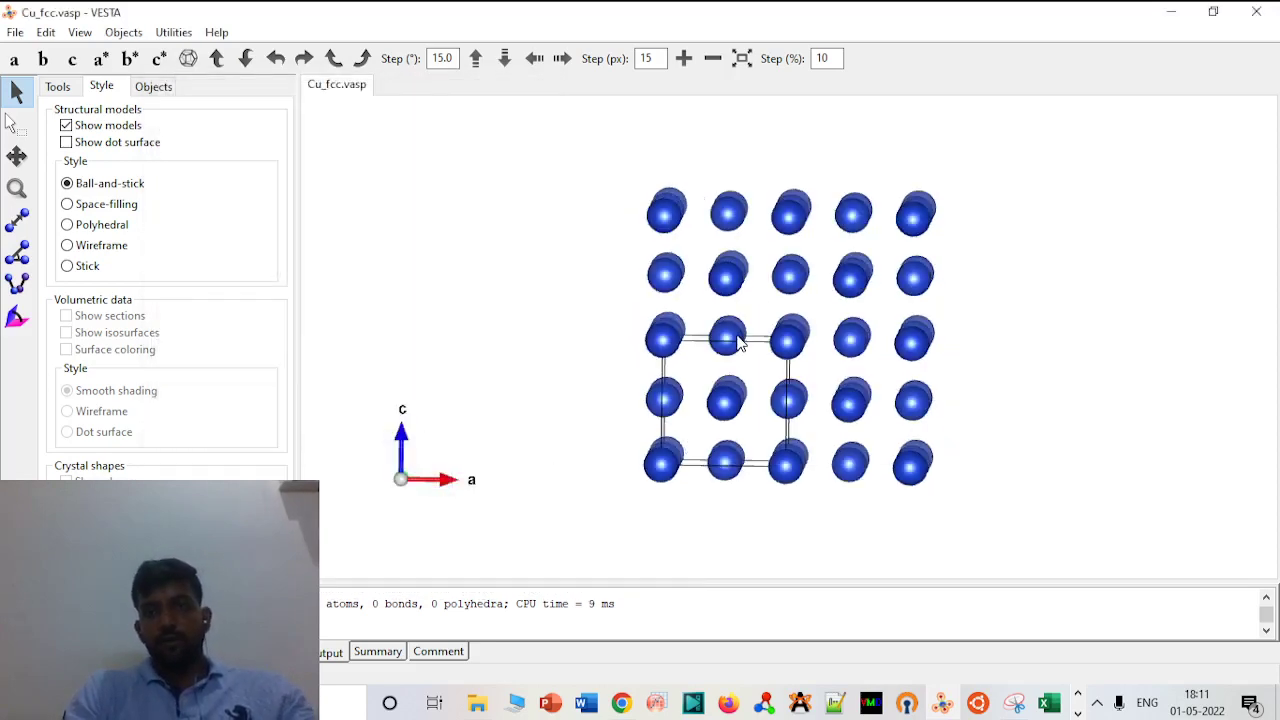
# Export the structure data as Cu_fcc1.vasp in the Recording folder with Cartesian coordinates
pyautogui.moveTo(805, 318)
pyautogui.mouseDown()
pyautogui.moveTo(803, 300)
pyautogui.moveTo(814, 343)
pyautogui.moveTo(803, 316)
pyautogui.mouseUp()
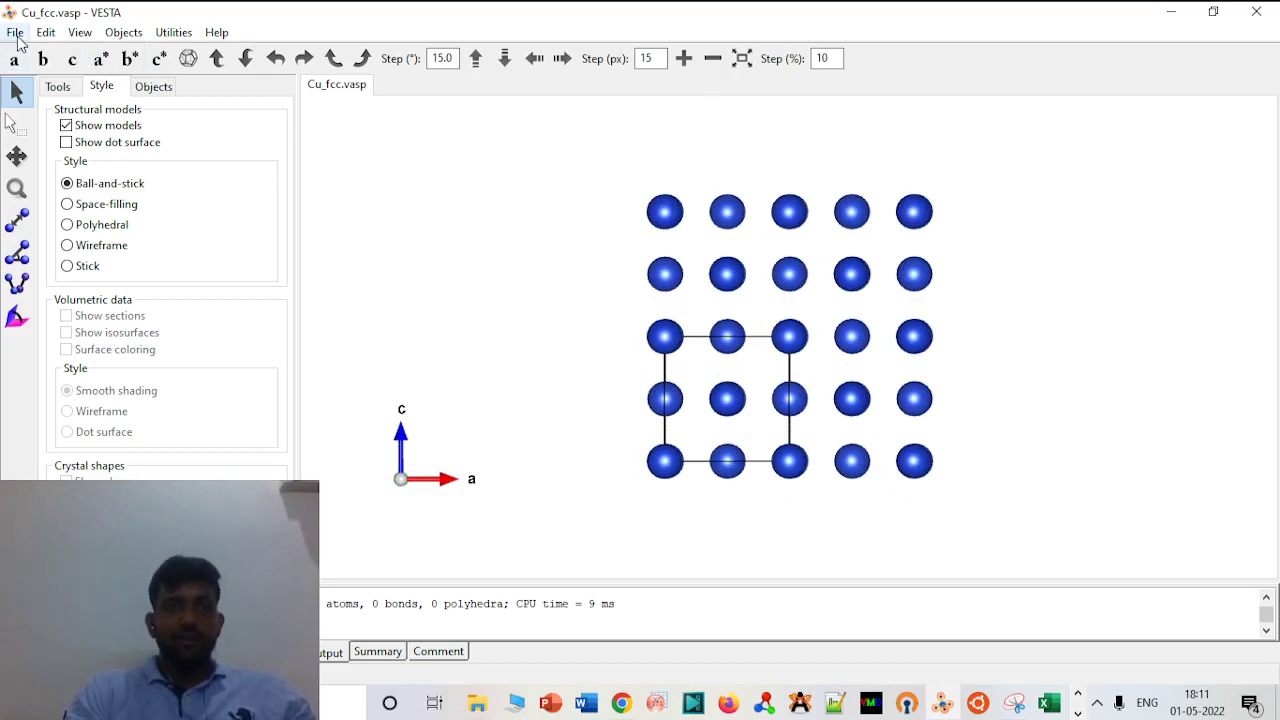
pyautogui.click(16, 34)
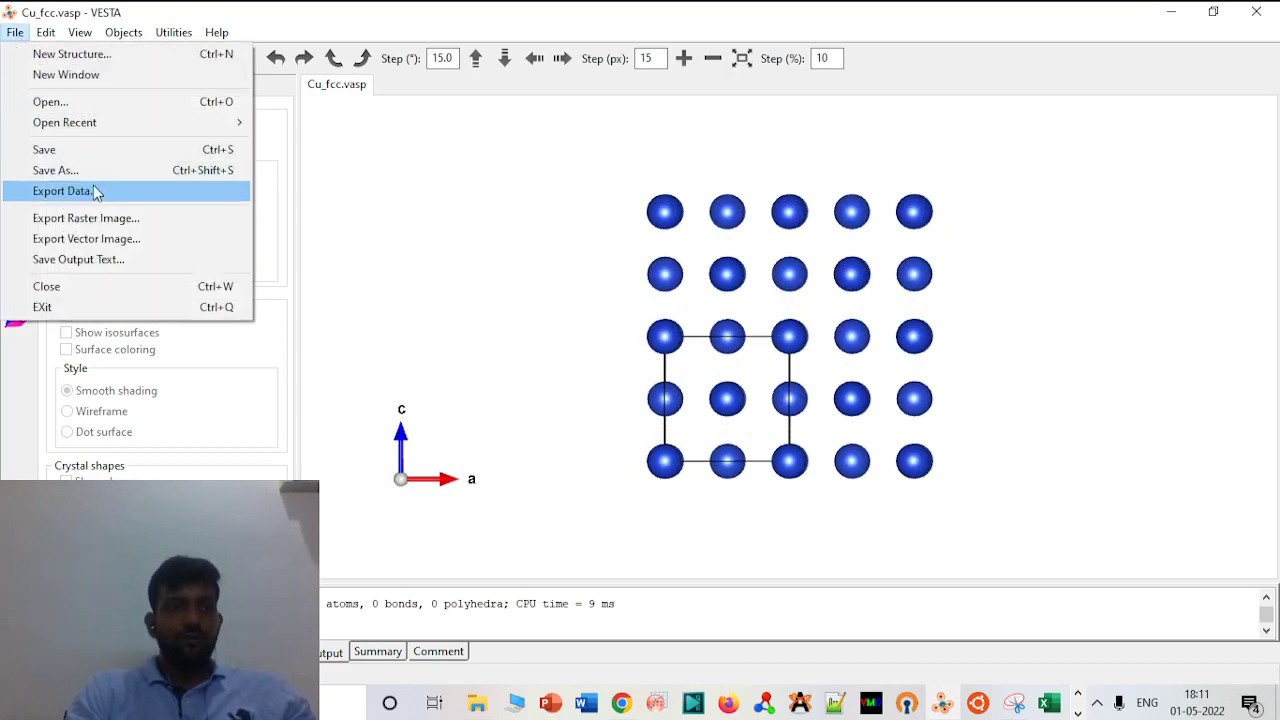
pyautogui.click(62, 191)
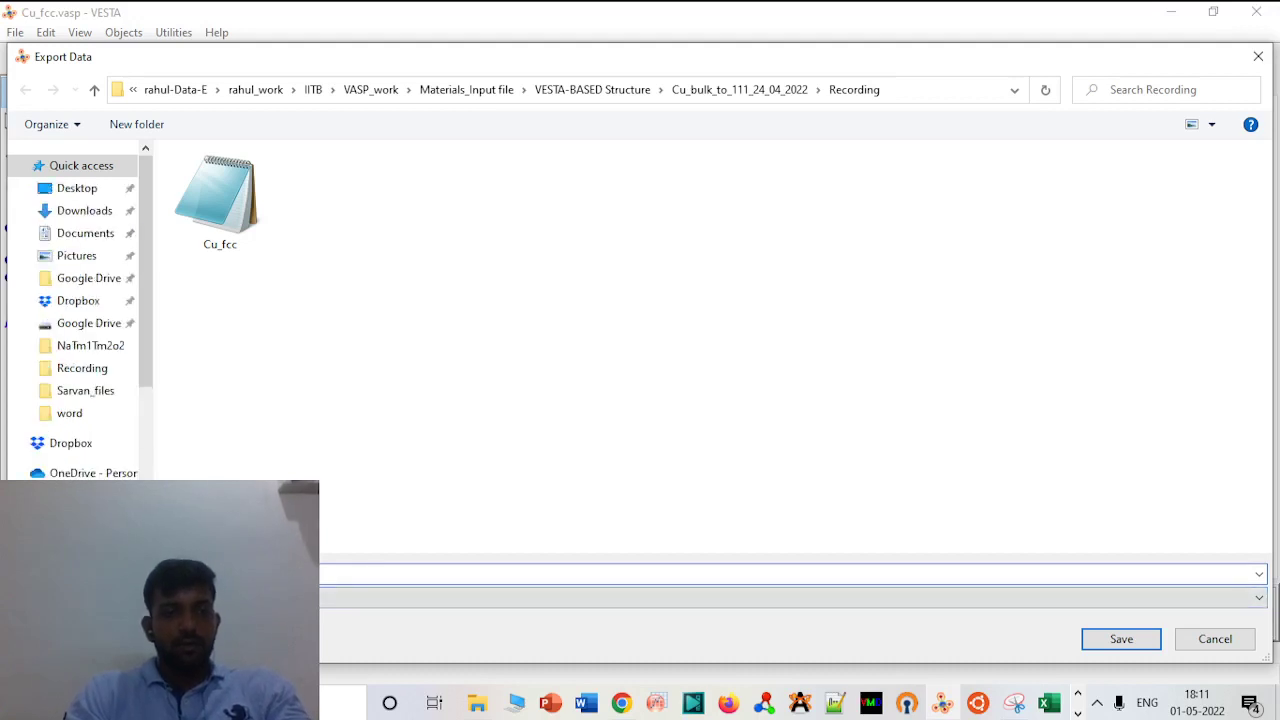
pyautogui.press('Return')
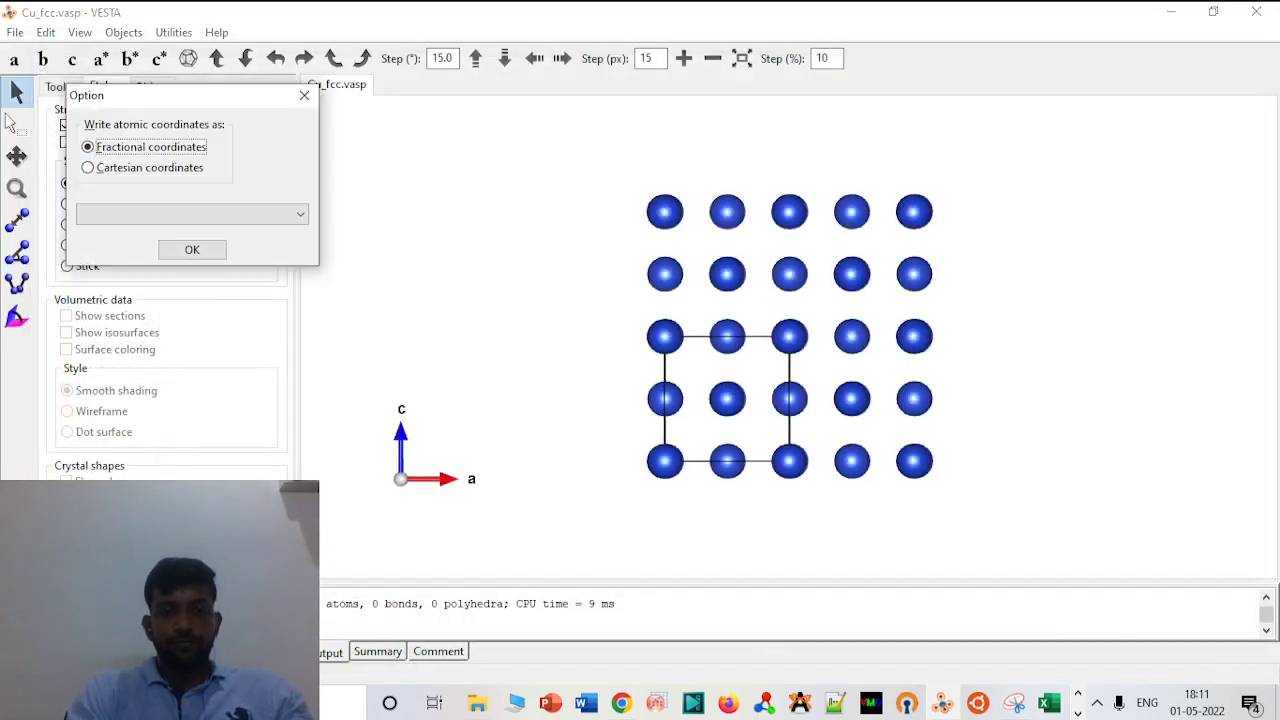
pyautogui.click(160, 170)
pyautogui.click(206, 252)
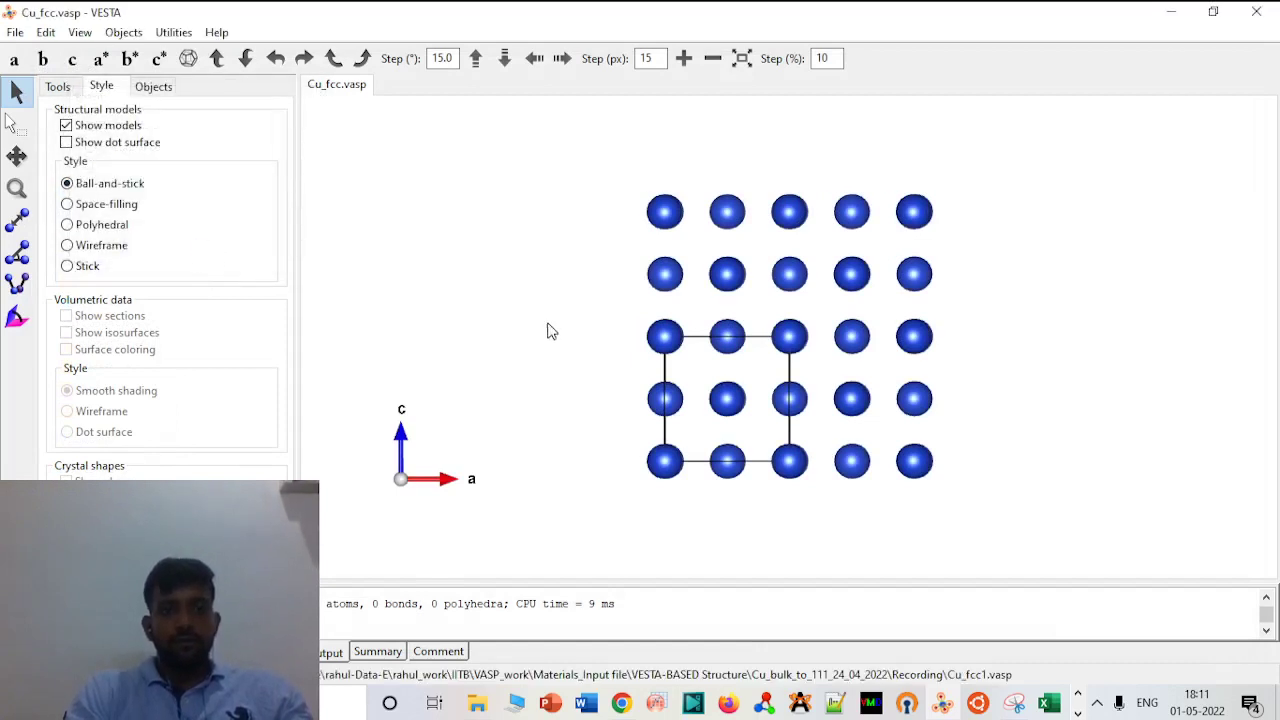
# Open the exported Cu_fcc1 file in Notepad to examine its lattice vectors and atomic coordinates, and return to VESTA
pyautogui.click(477, 703)
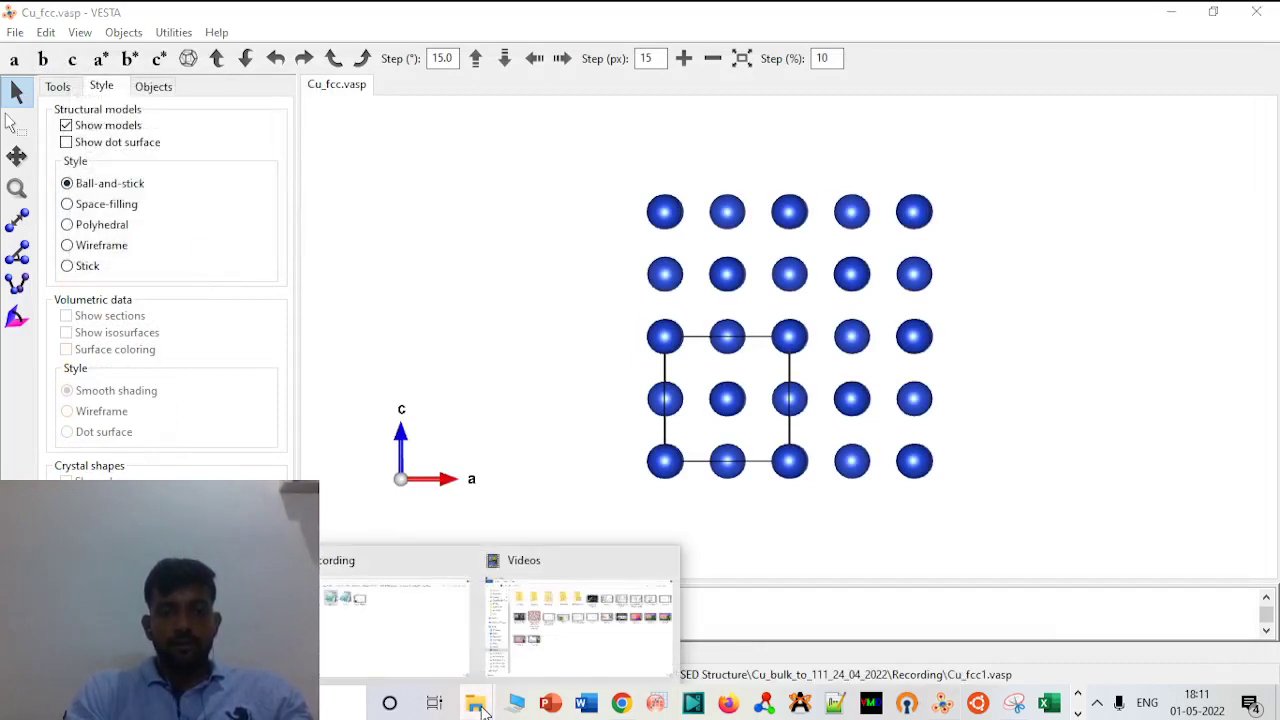
pyautogui.click(425, 631)
pyautogui.doubleClick(432, 200)
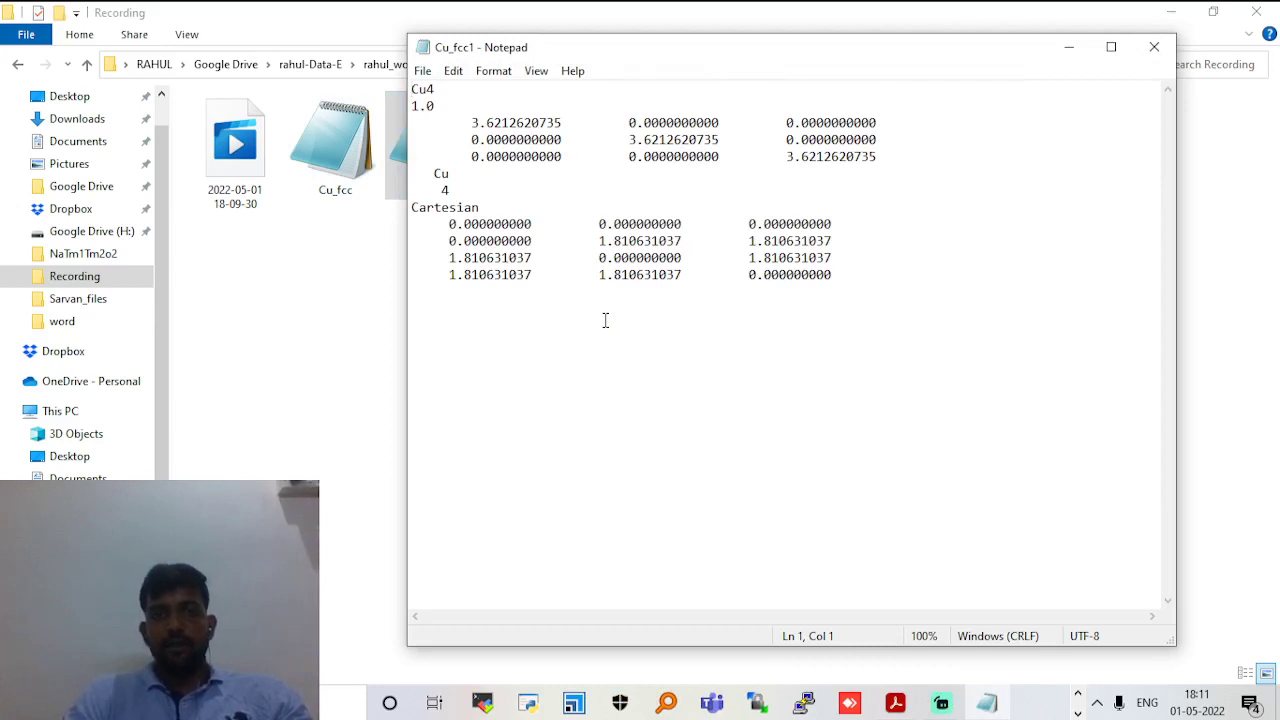
pyautogui.click(1153, 47)
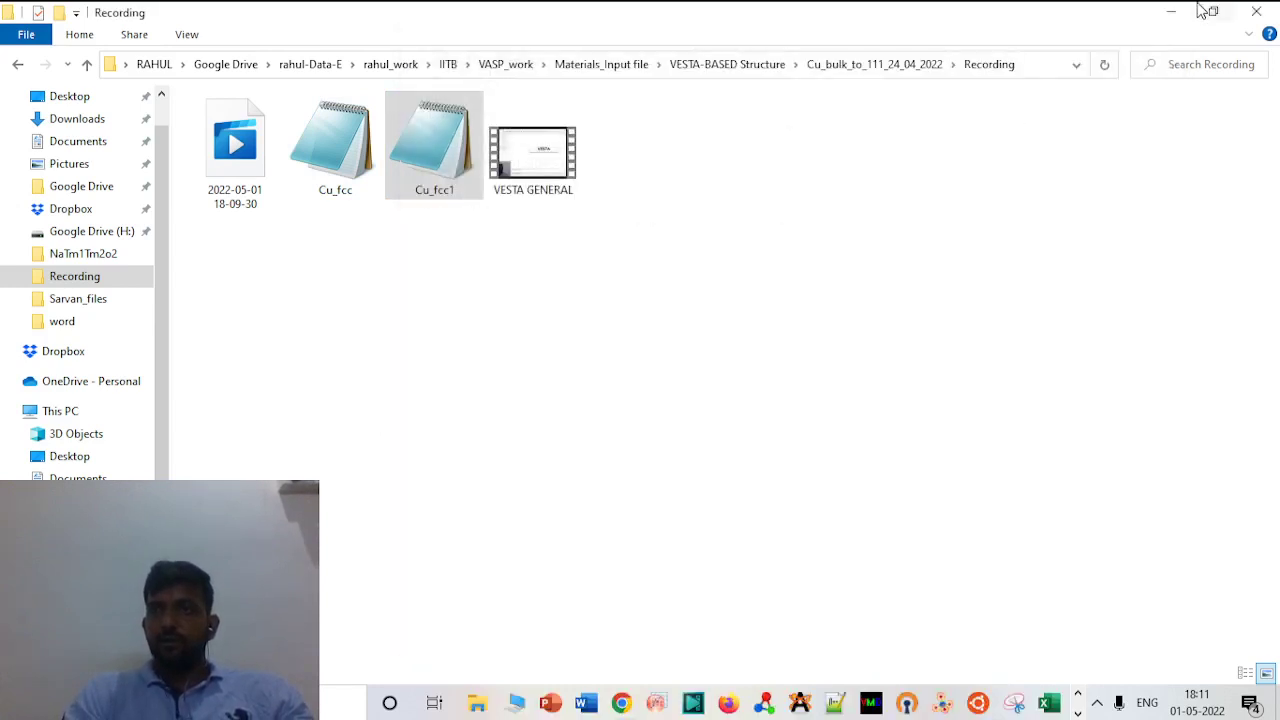
pyautogui.click(1172, 12)
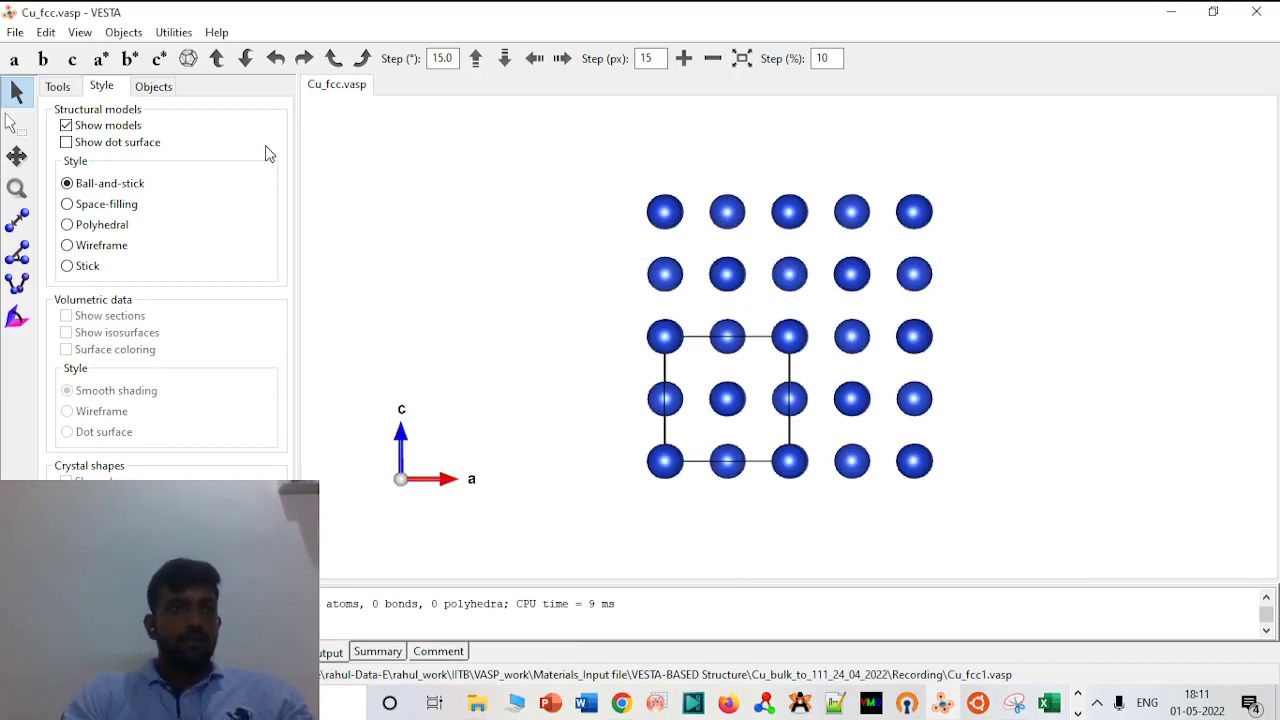
# Open the lattice planes settings, shrink the dialog to uncover the model, and add a new (1 0 0) lattice plane
pyautogui.click(48, 34)
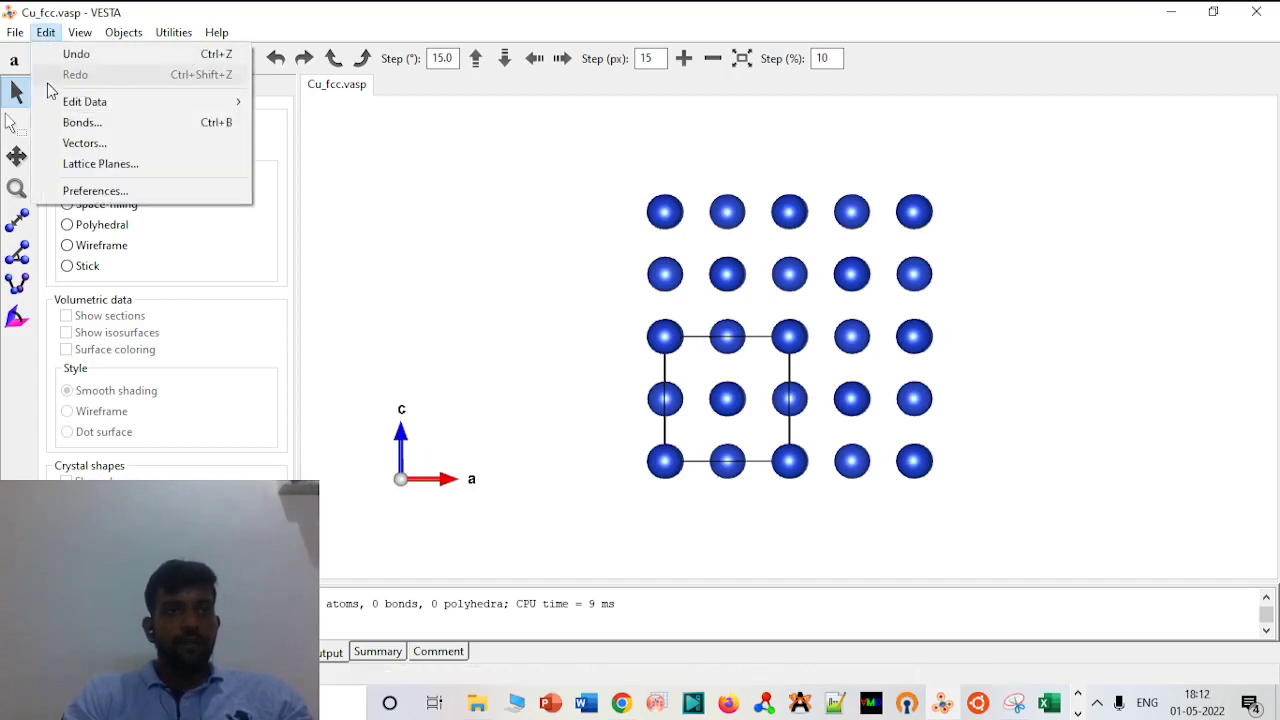
pyautogui.moveTo(85, 107)
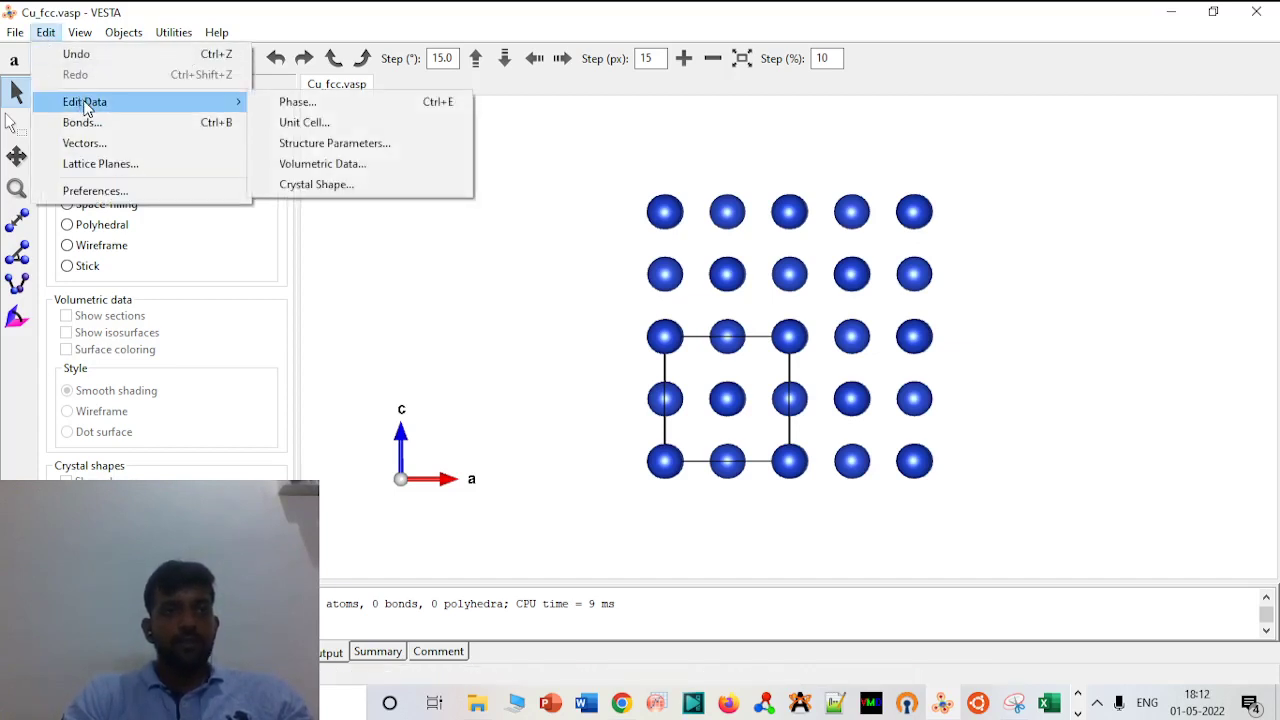
pyautogui.click(104, 165)
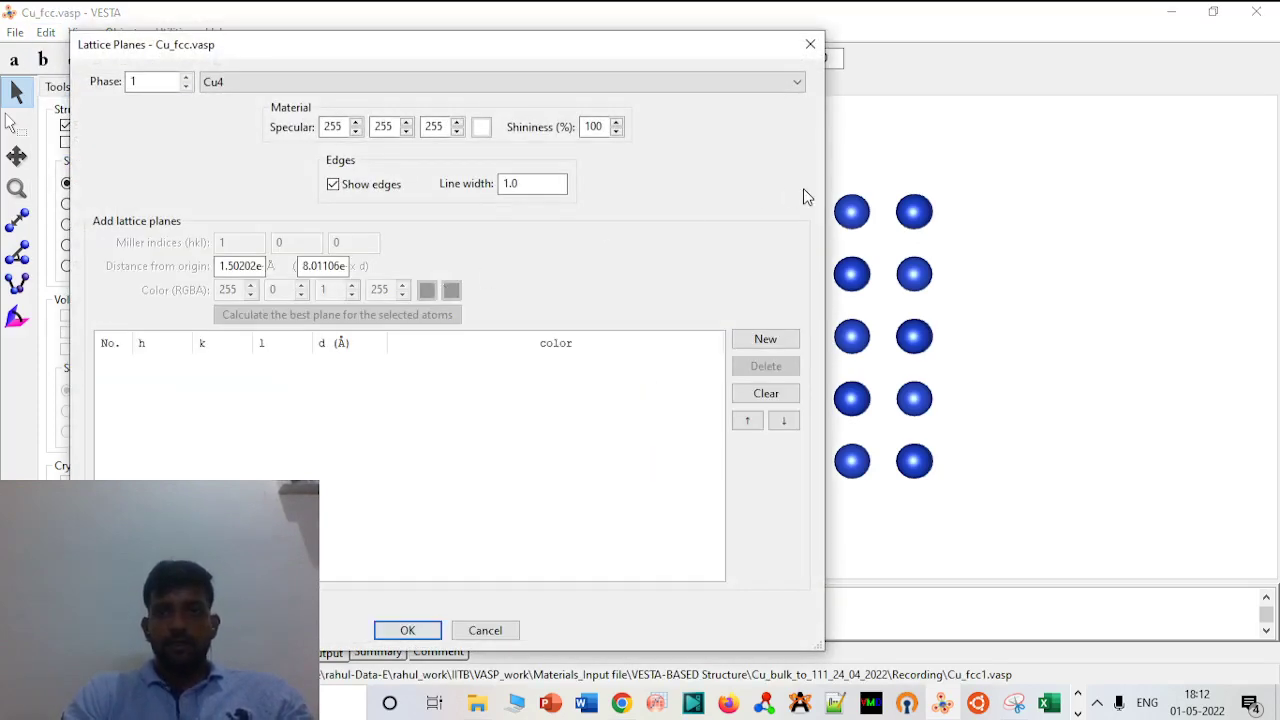
pyautogui.moveTo(824, 175); pyautogui.dragTo(646, 177)
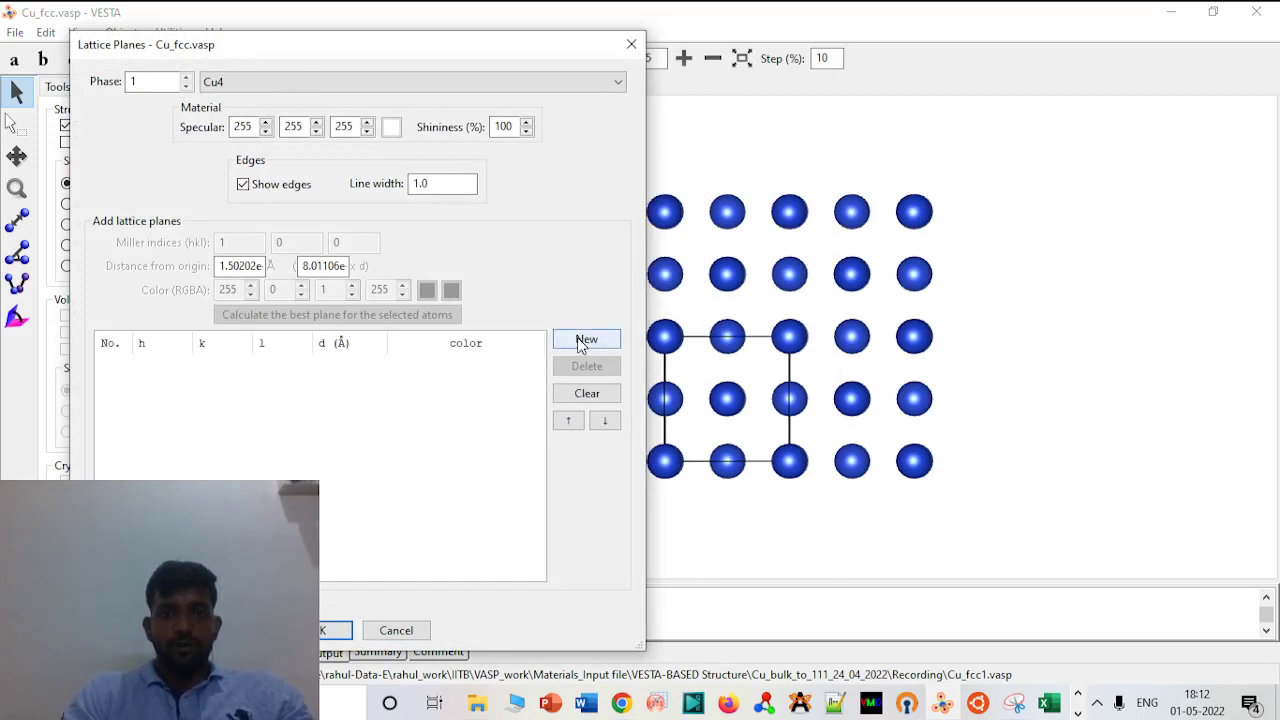
pyautogui.moveTo(637, 645); pyautogui.dragTo(502, 382)
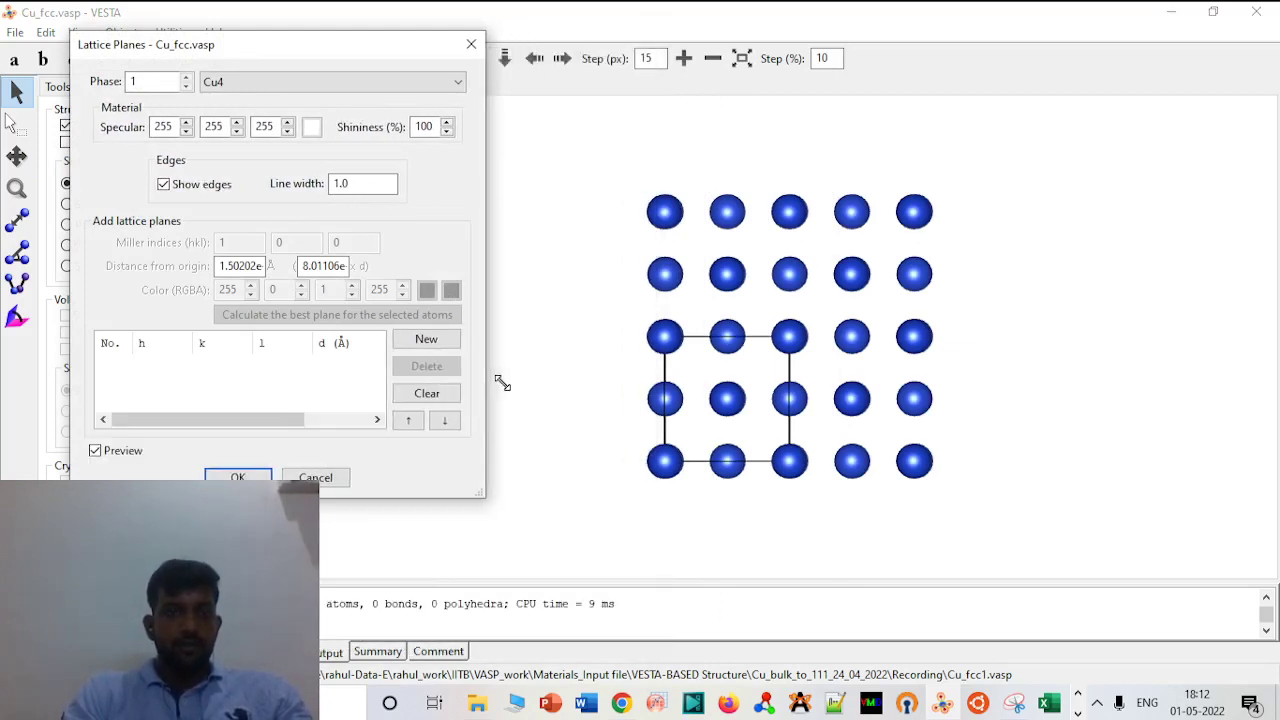
pyautogui.click(449, 340)
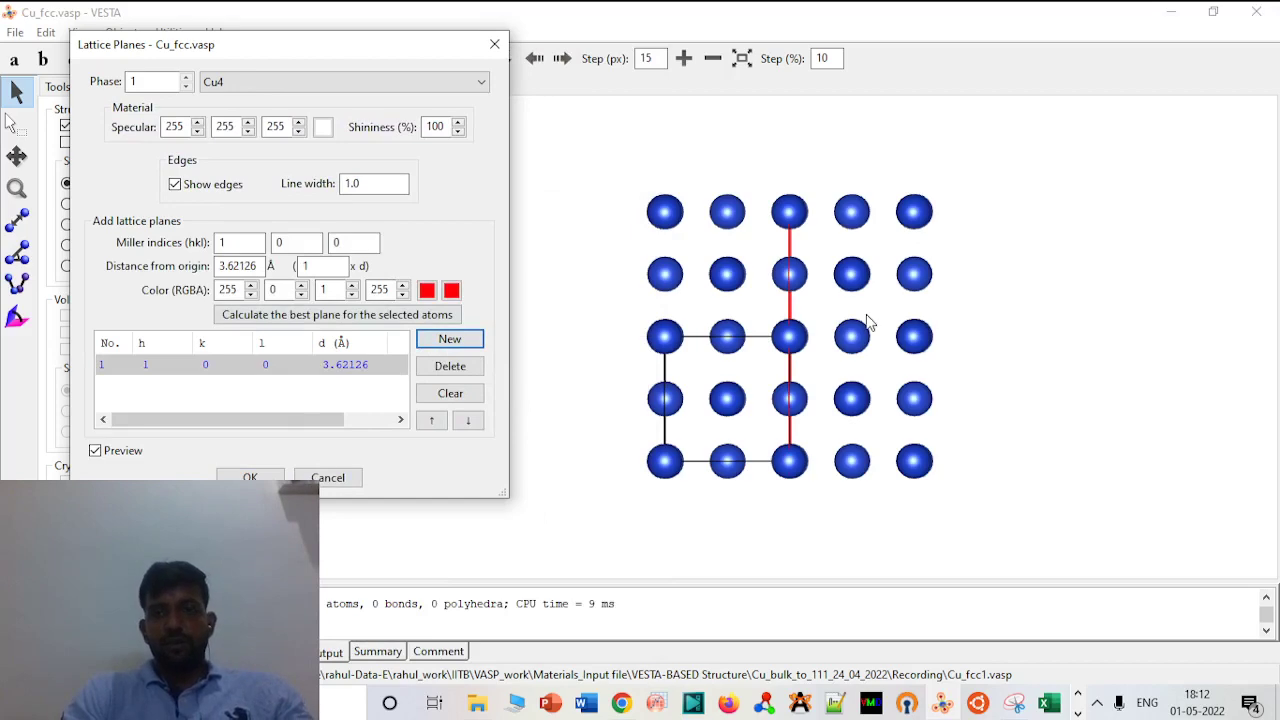
pyautogui.moveTo(855, 327)
pyautogui.mouseDown()
pyautogui.moveTo(858, 338)
pyautogui.moveTo(863, 320)
pyautogui.moveTo(851, 331)
pyautogui.mouseUp()
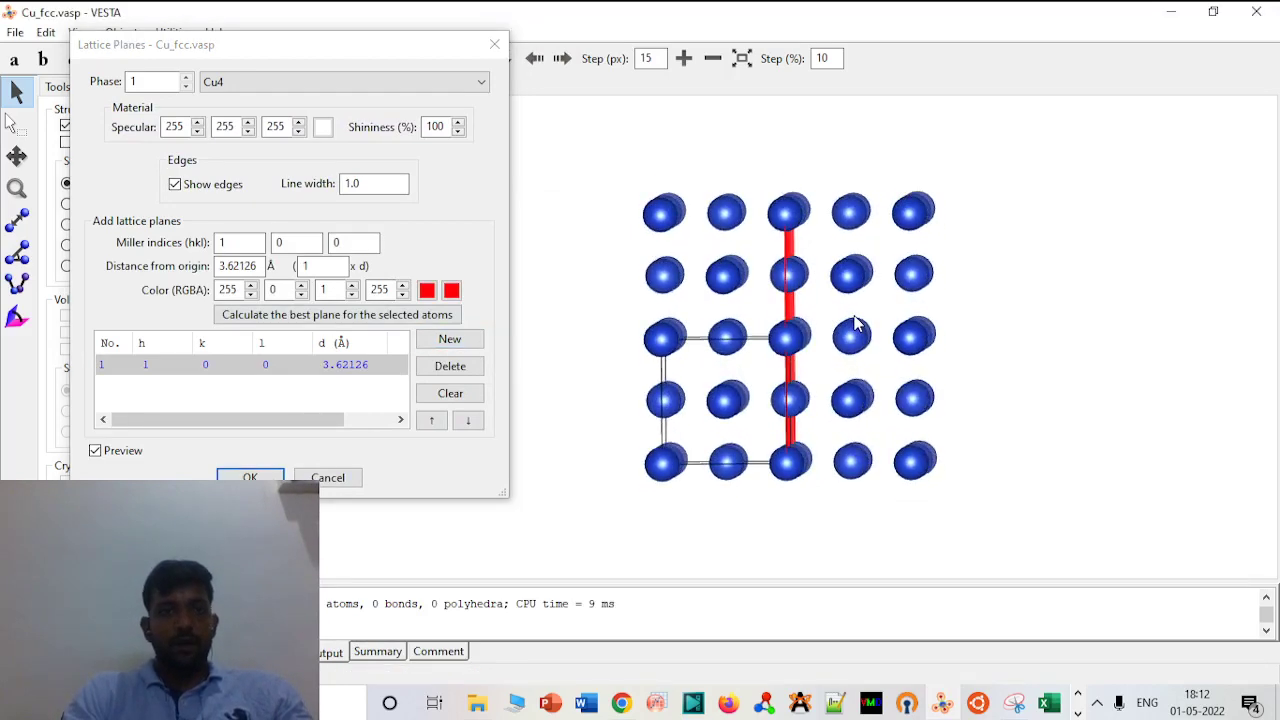
# Move the (1 0 0) plane's distance from the origin through 0, 0.5 and 1 × d, ending at 1.5 × d
pyautogui.click(336, 262)
pyautogui.press('BackSpace')
pyautogui.write('0')
pyautogui.press('Tab')
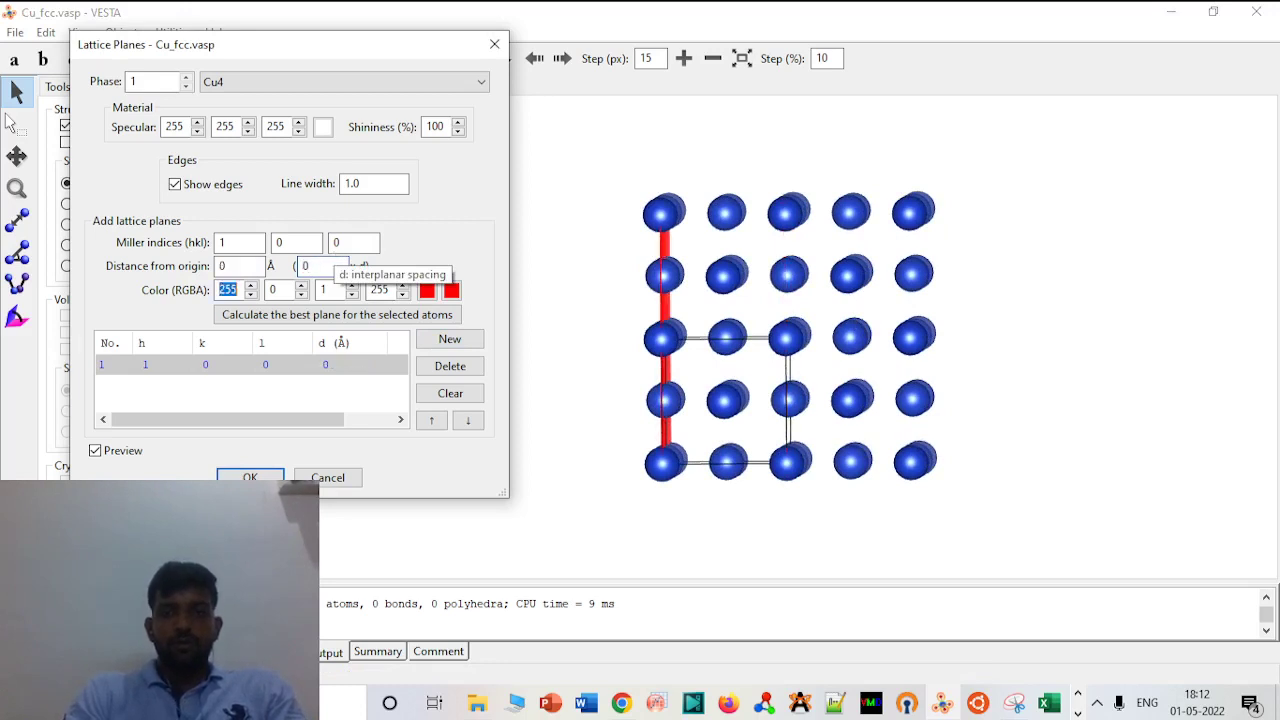
pyautogui.click(331, 267)
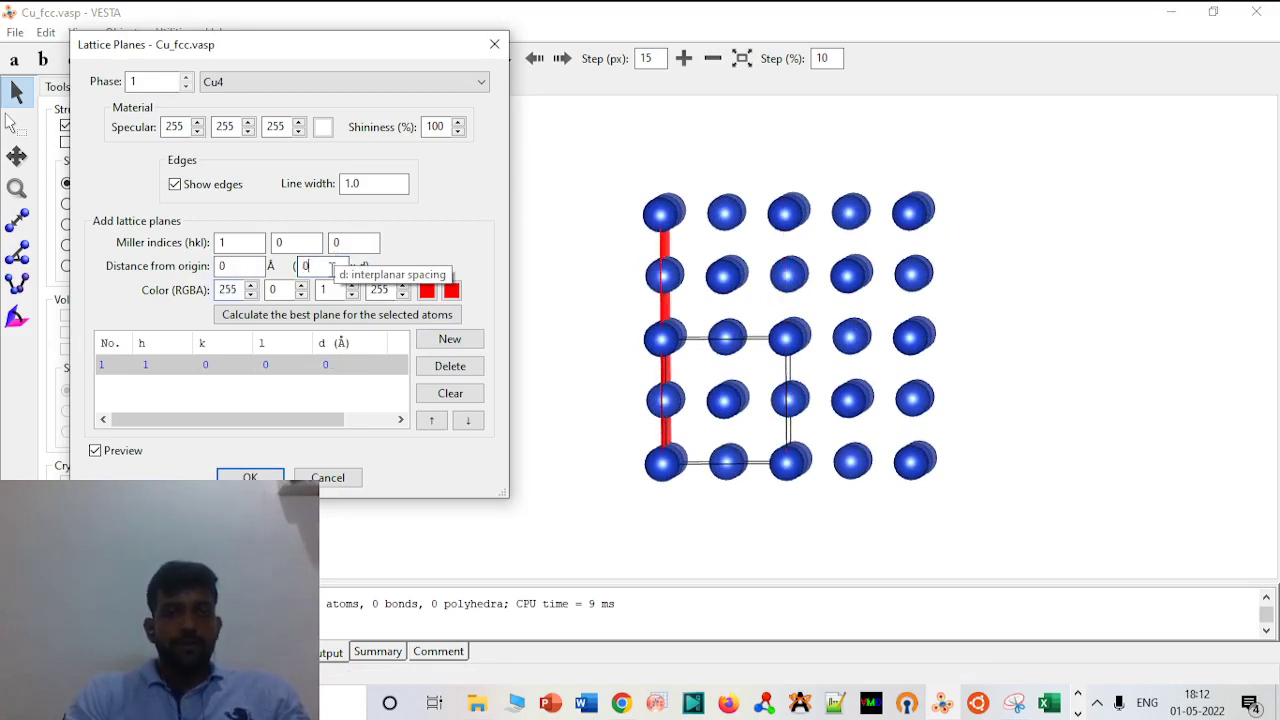
pyautogui.write('.5')
pyautogui.press('Tab')
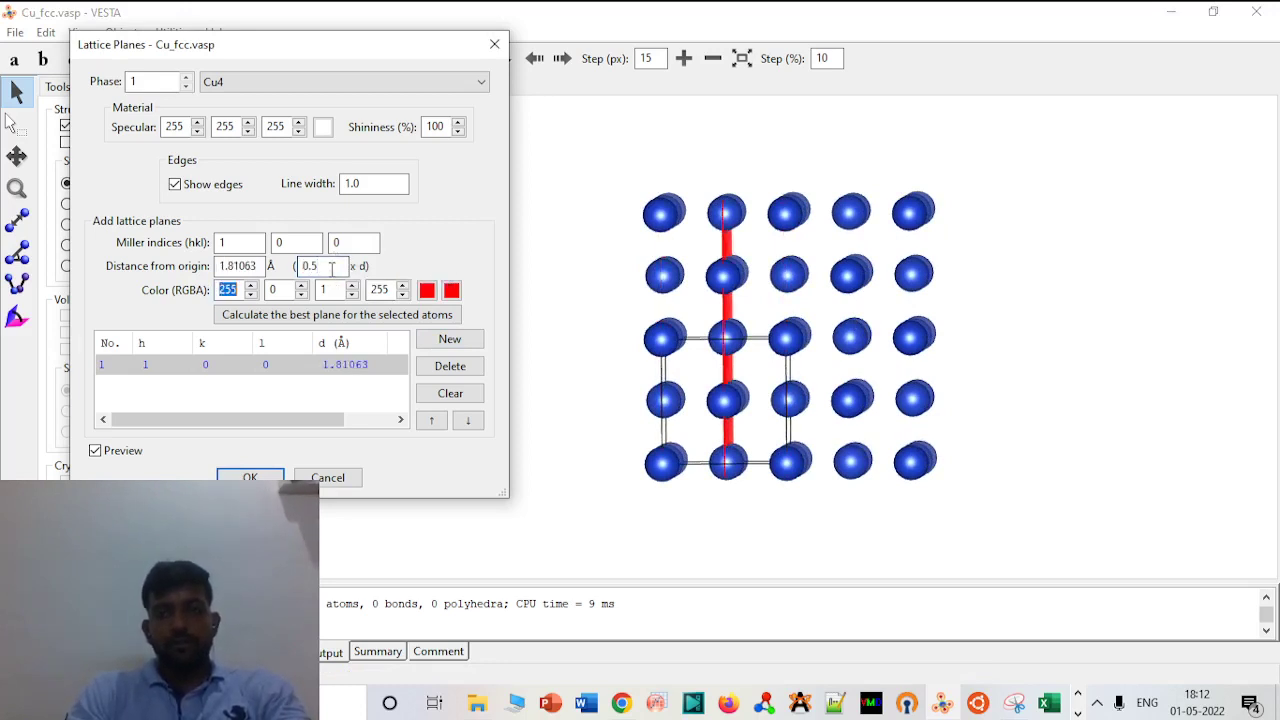
pyautogui.click(331, 268)
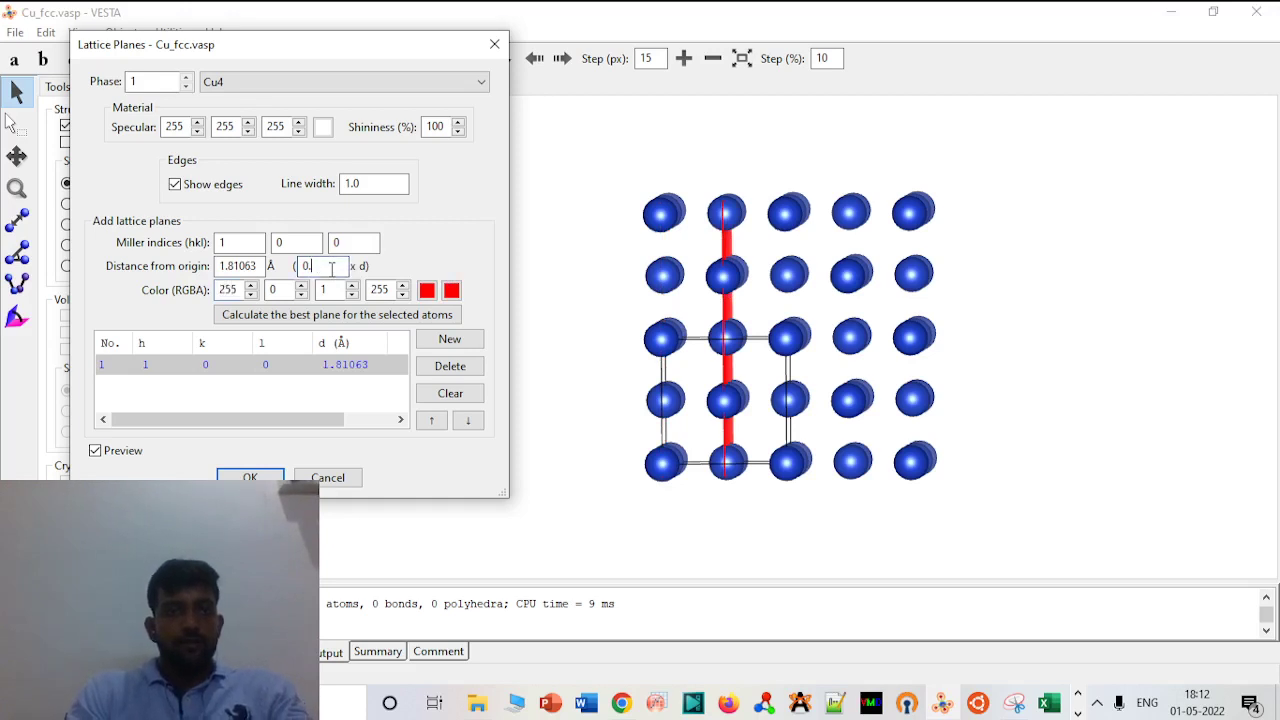
pyautogui.write('1')
pyautogui.press('Tab')
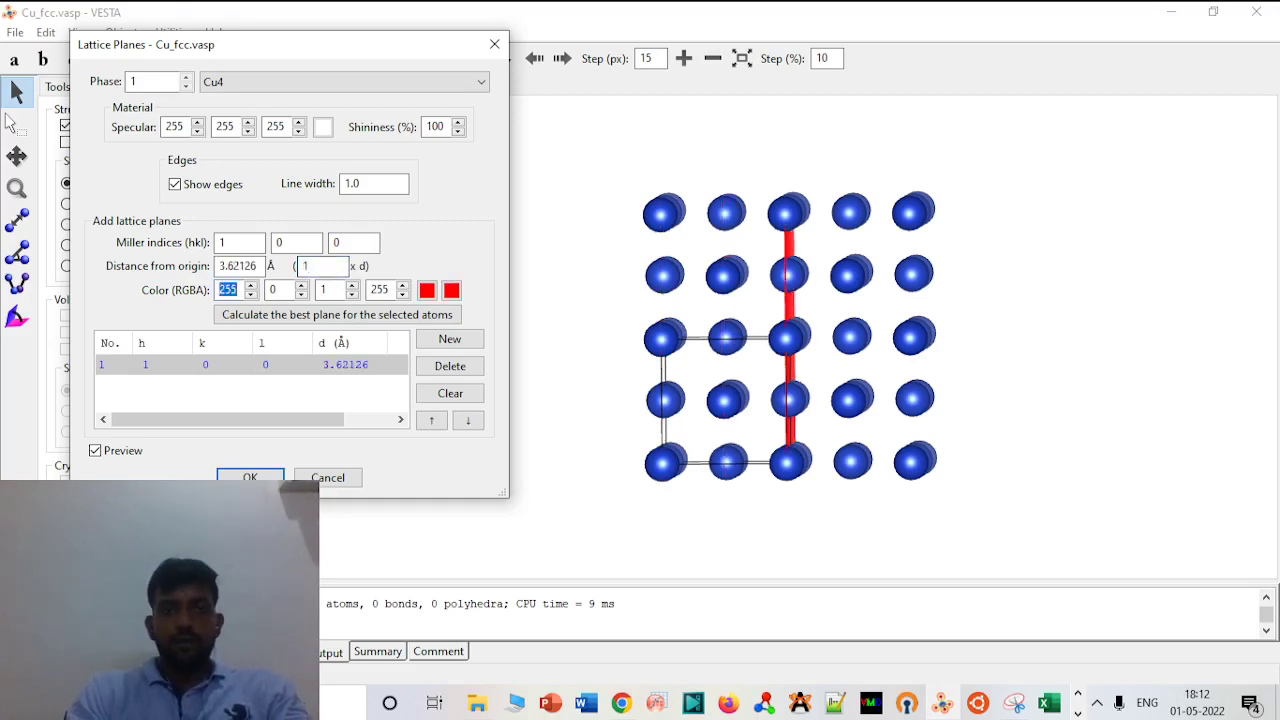
pyautogui.click(313, 265)
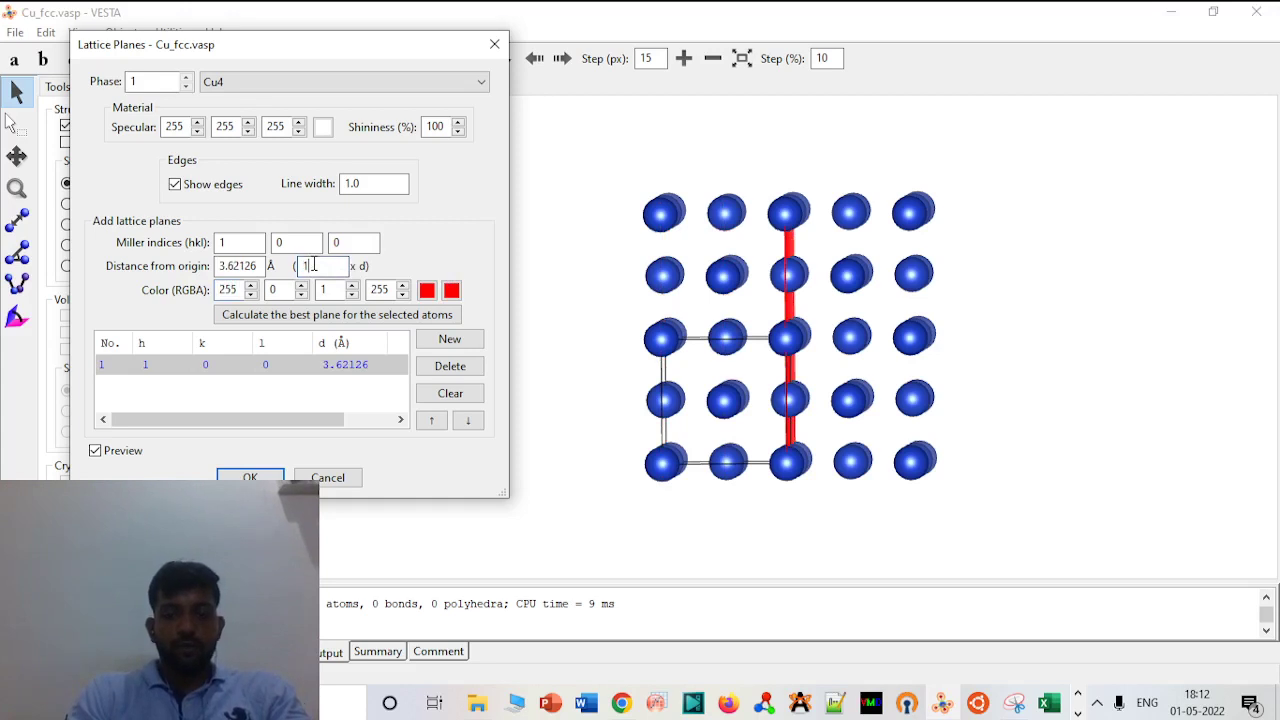
pyautogui.press('Tab')
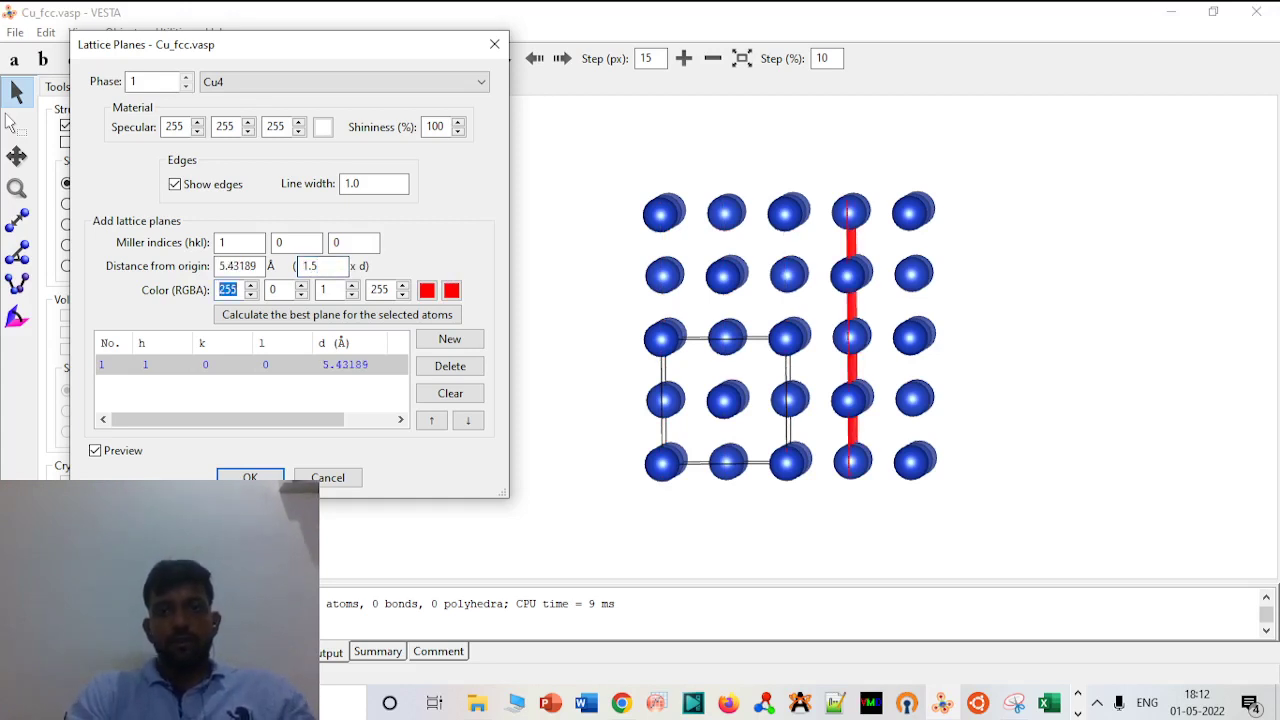
# Add a second lattice plane and set its Miller indices to 0 1 0
pyautogui.click(430, 345)
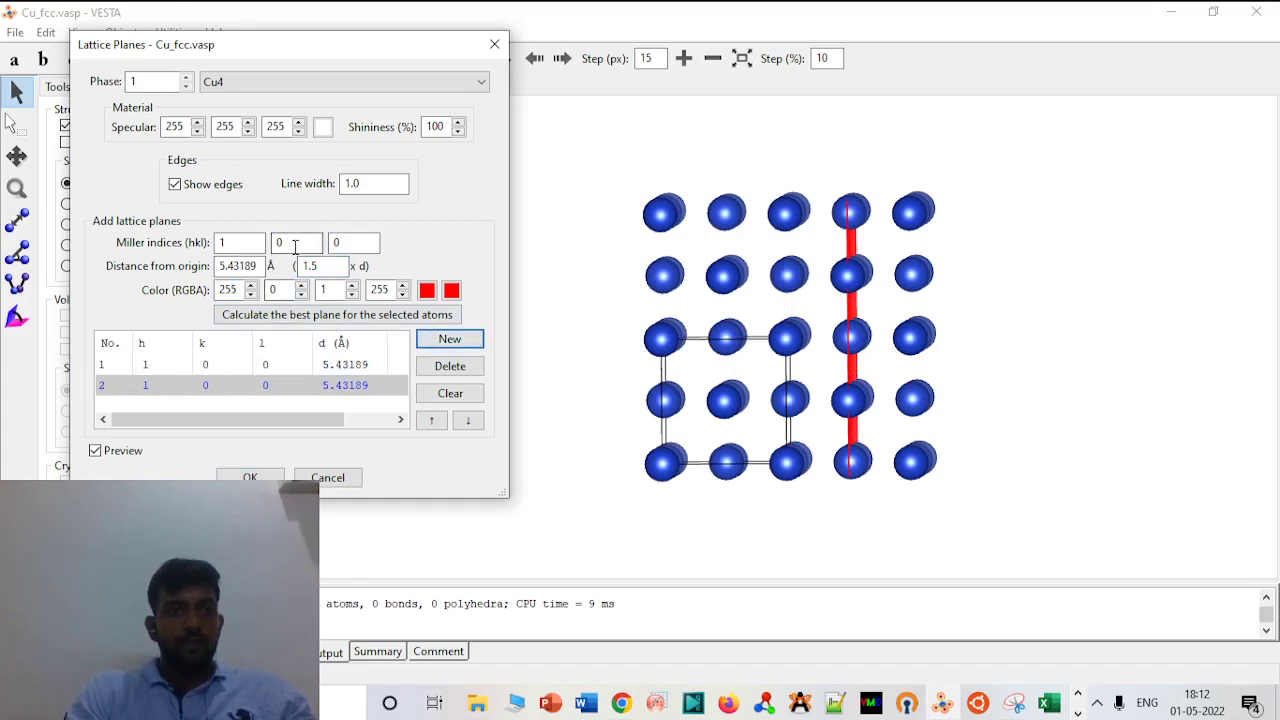
pyautogui.click(246, 249)
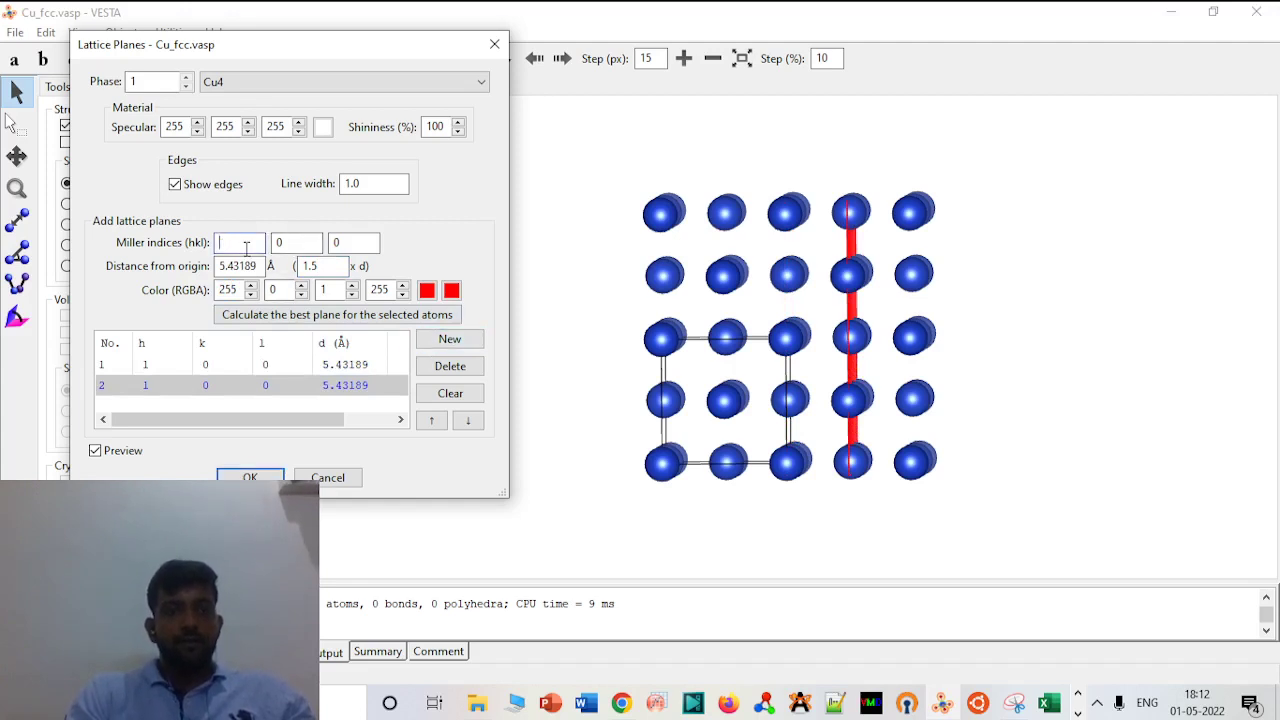
pyautogui.doubleClick(280, 243)
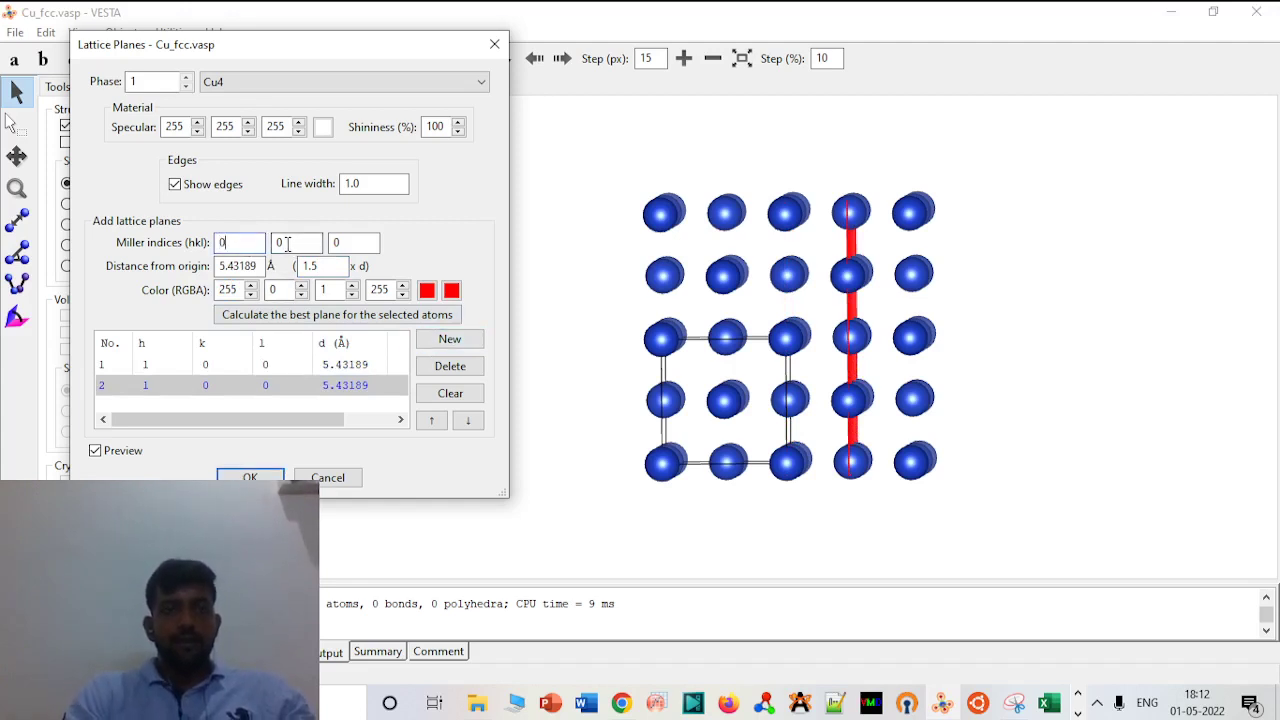
pyautogui.write('1')
pyautogui.press('Tab')
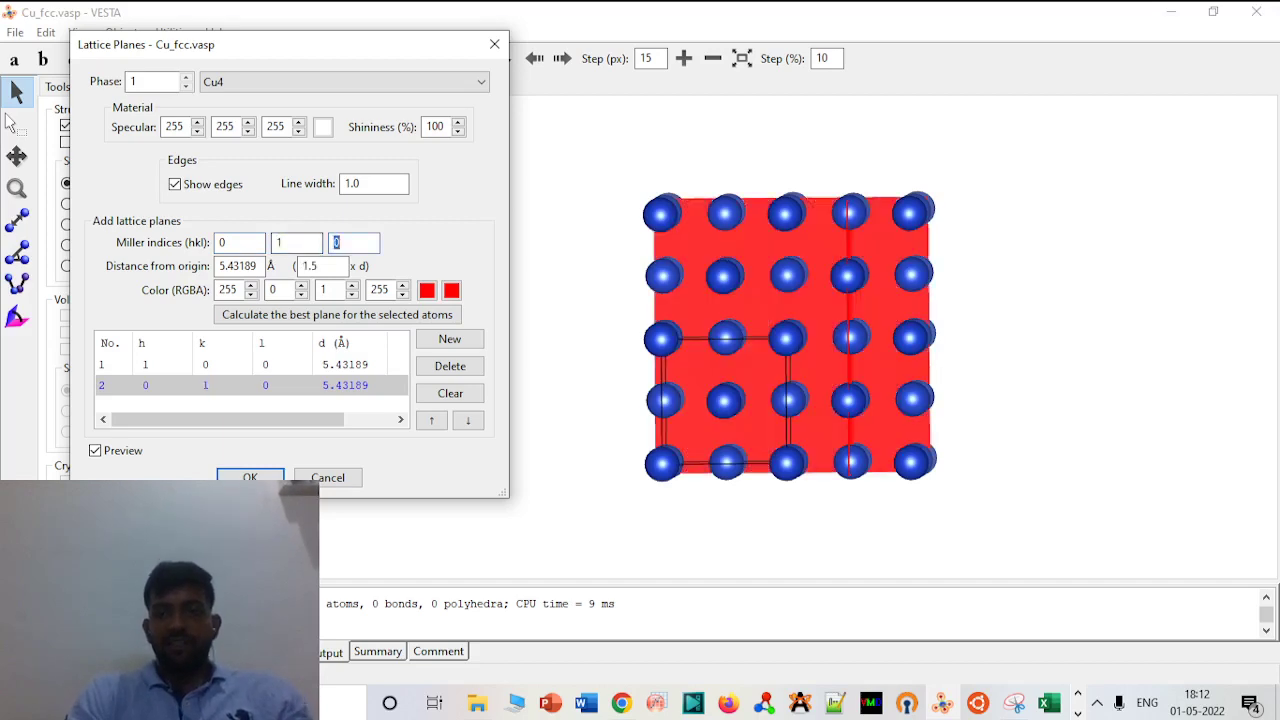
pyautogui.moveTo(694, 300)
pyautogui.mouseDown()
pyautogui.moveTo(706, 363)
pyautogui.moveTo(700, 271)
pyautogui.moveTo(680, 290)
pyautogui.moveTo(702, 318)
pyautogui.mouseUp()
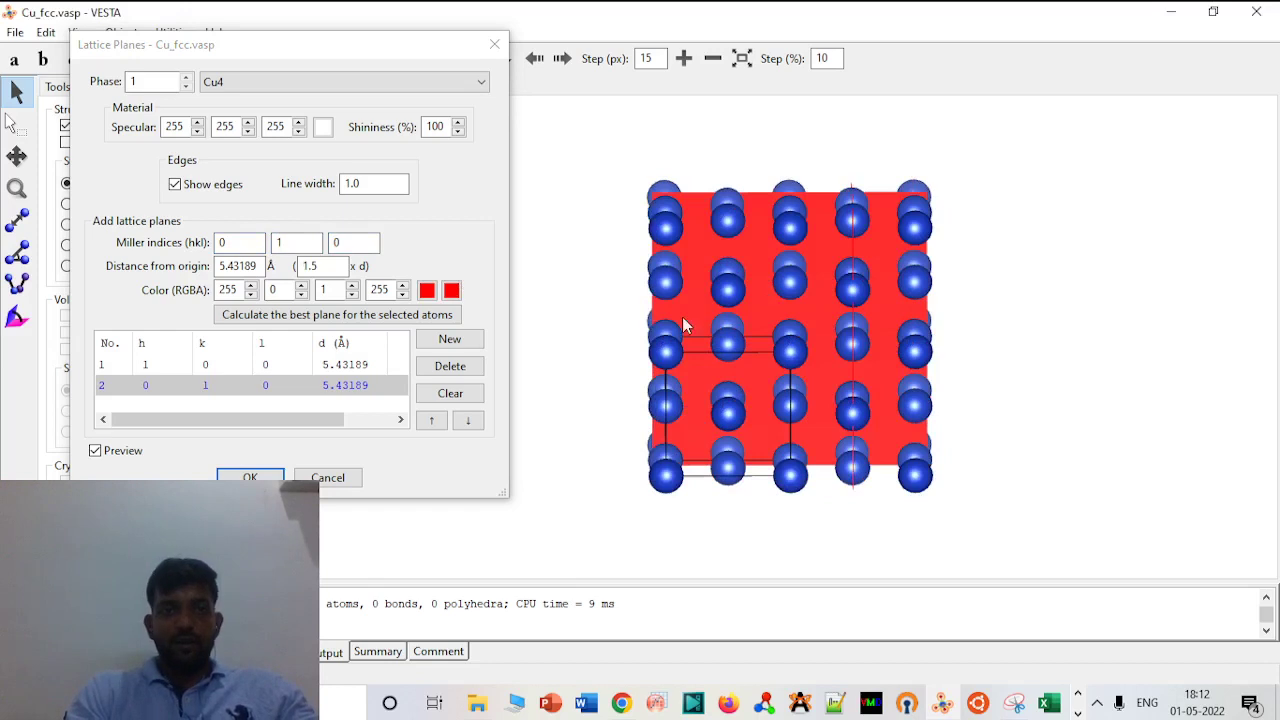
# Change the (0 1 0) plane's color to bright green (RGB 0, 255, 64) and rotate the model to inspect both planes
pyautogui.click(427, 292)
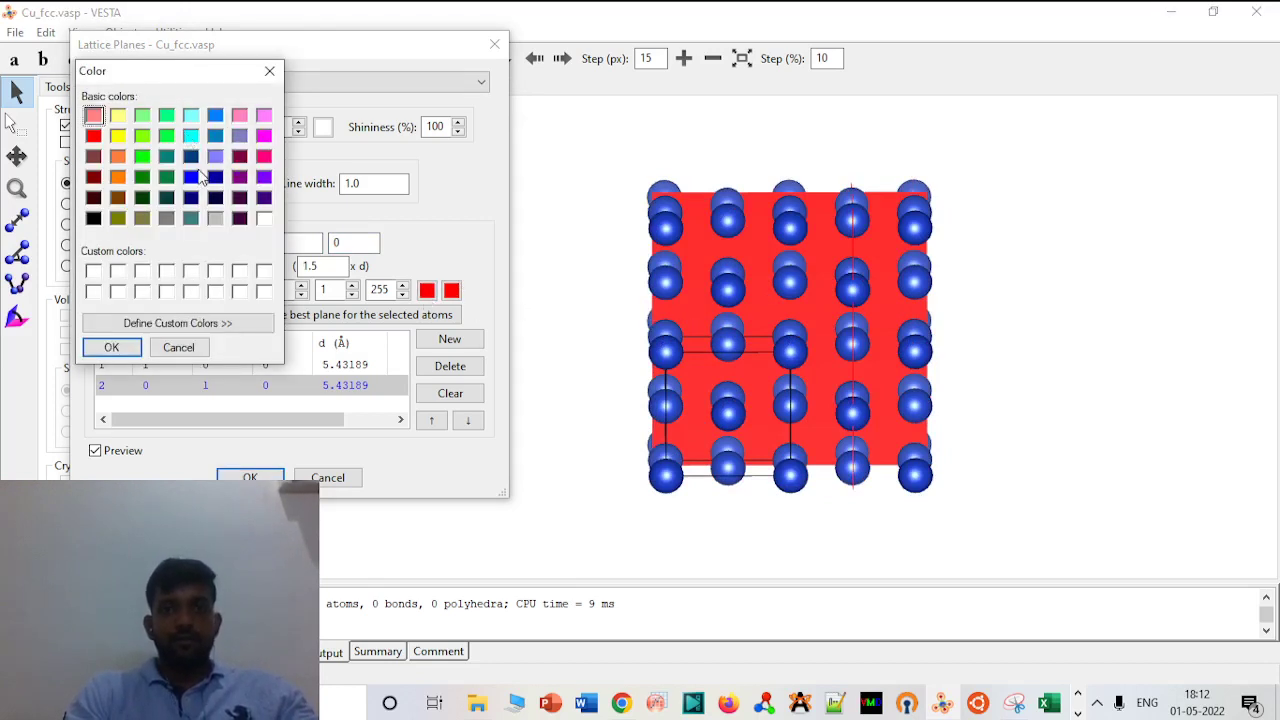
pyautogui.click(191, 178)
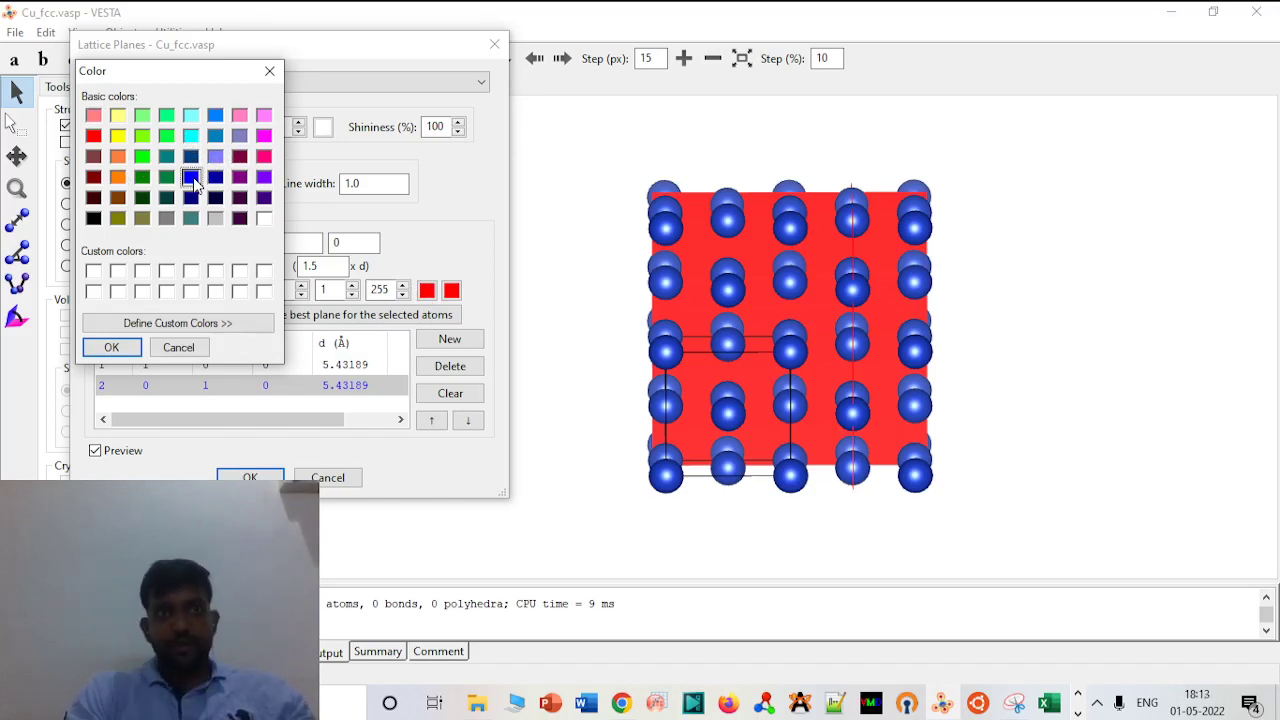
pyautogui.click(166, 135)
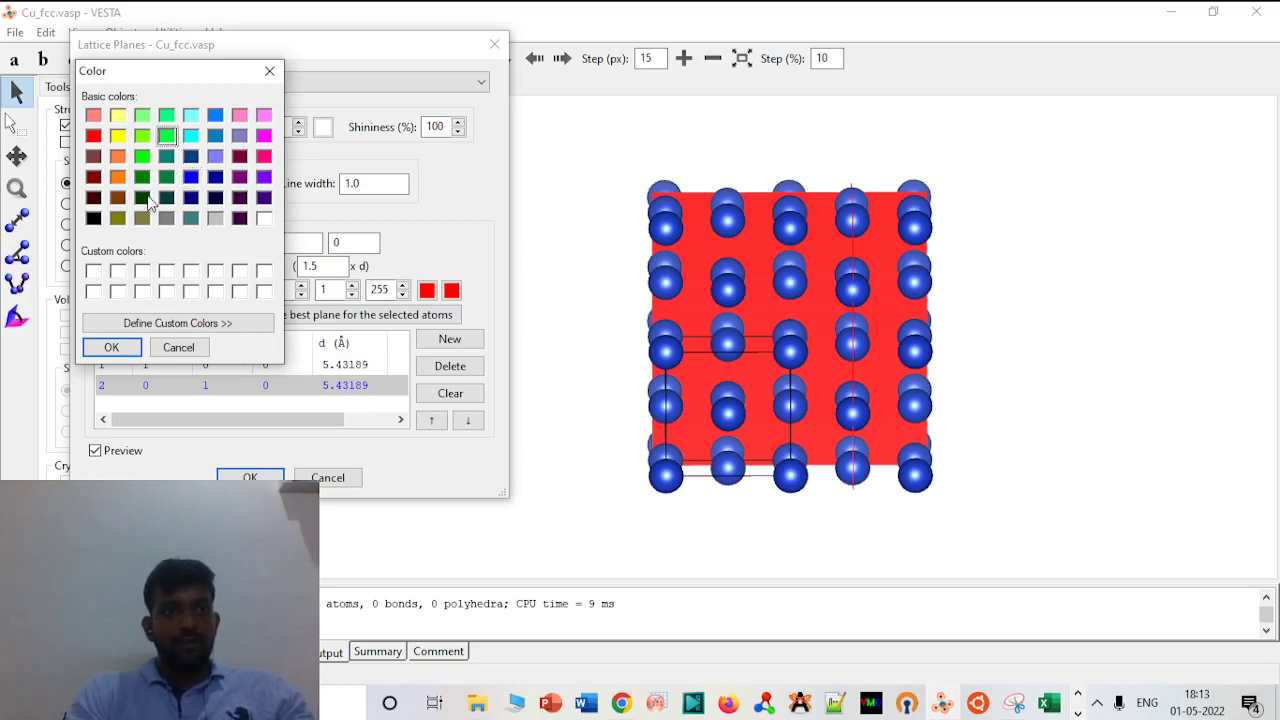
pyautogui.click(120, 347)
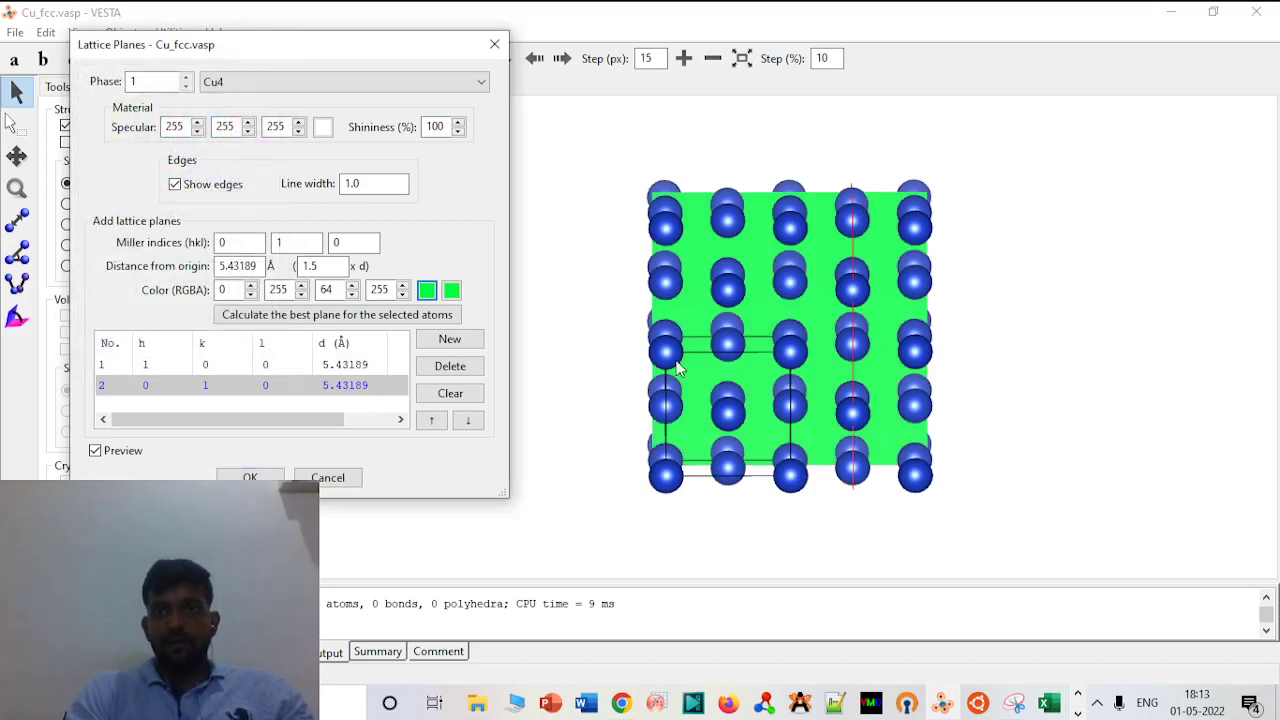
pyautogui.moveTo(681, 369); pyautogui.dragTo(777, 334)
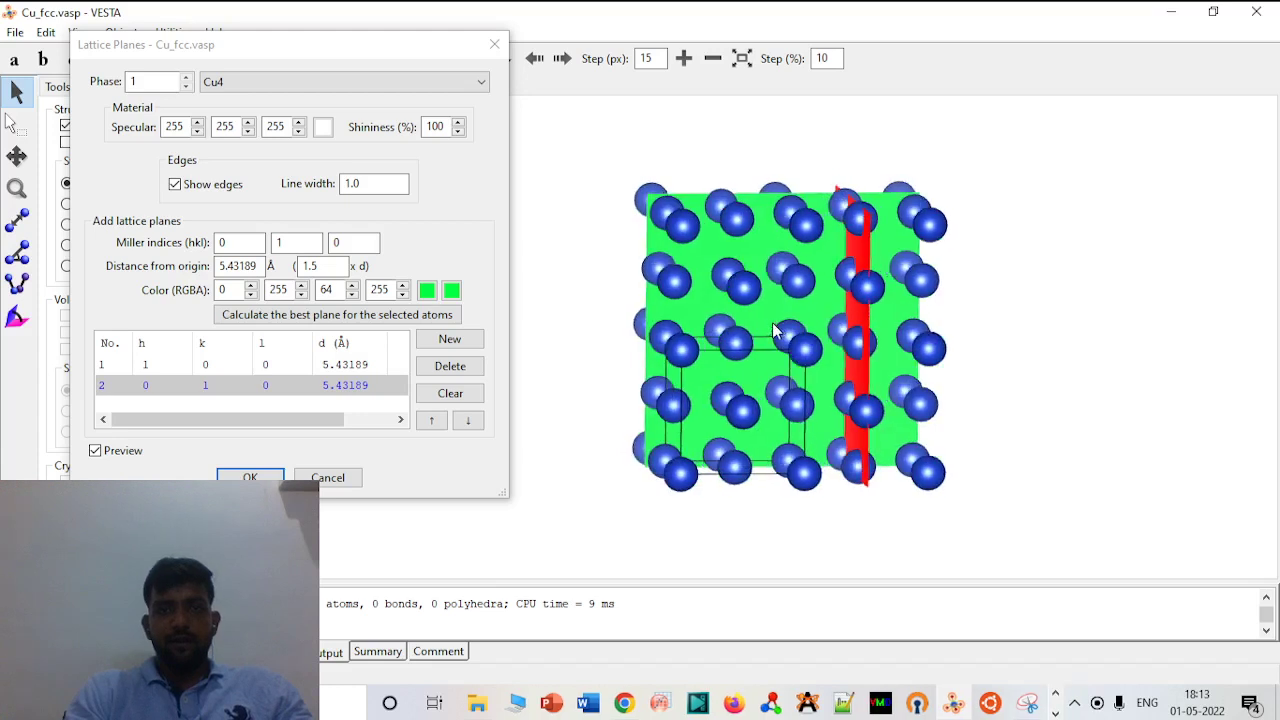
# Add a third lattice plane and set its Miller indices to 1 1 0
pyautogui.click(449, 339)
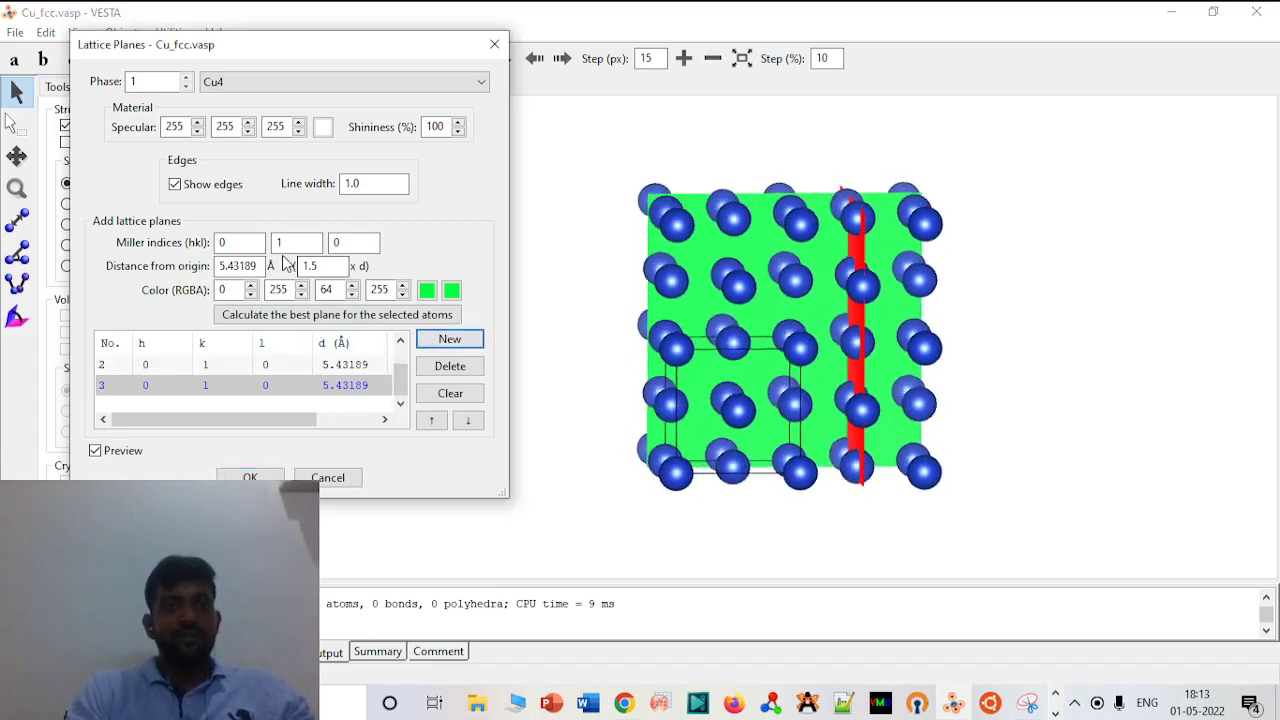
pyautogui.click(238, 243)
pyautogui.press('BackSpace')
pyautogui.write('1')
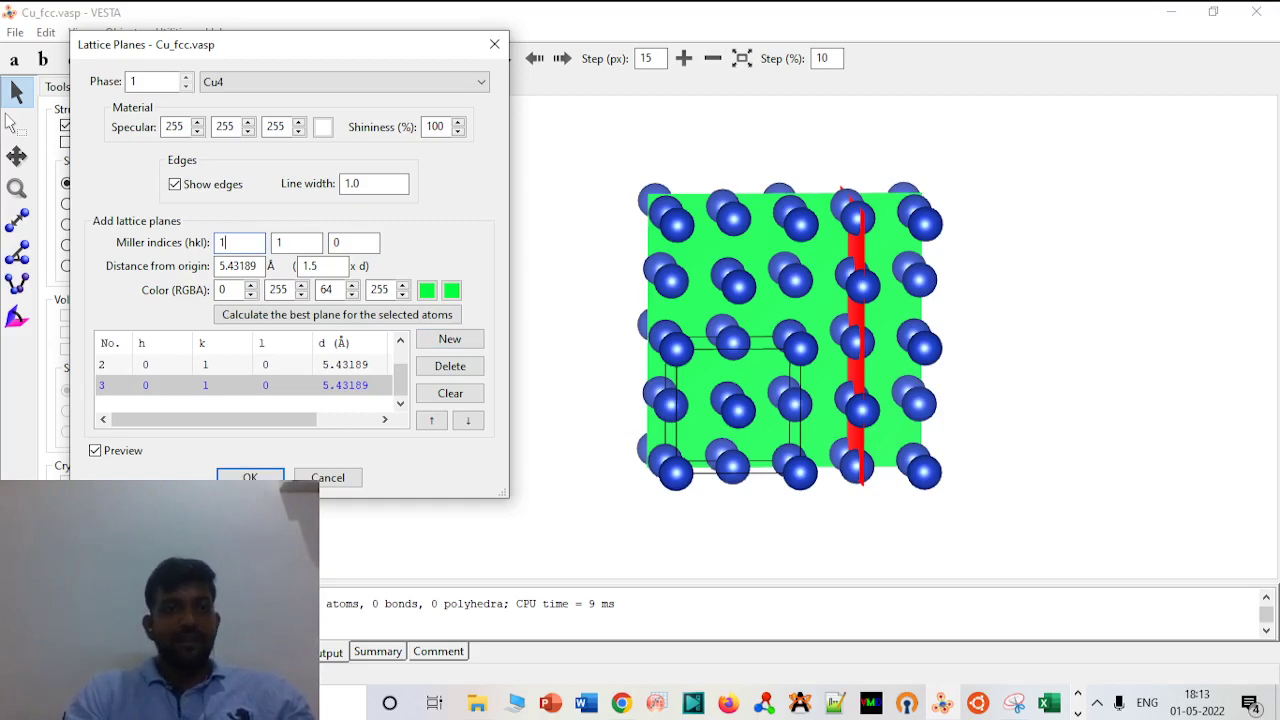
# Change the (1 1 0) plane's color to pink (RGB 255, 0, 128) and tilt the model to view the three planes
pyautogui.click(427, 290)
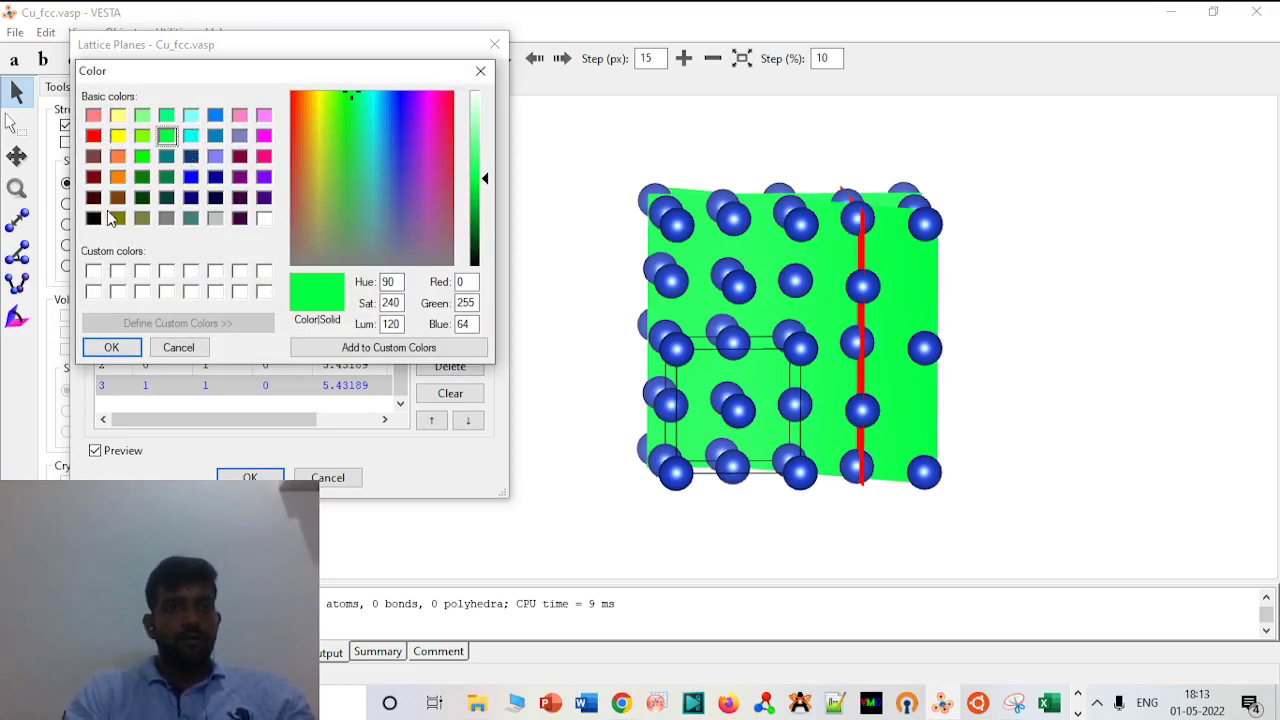
pyautogui.click(264, 157)
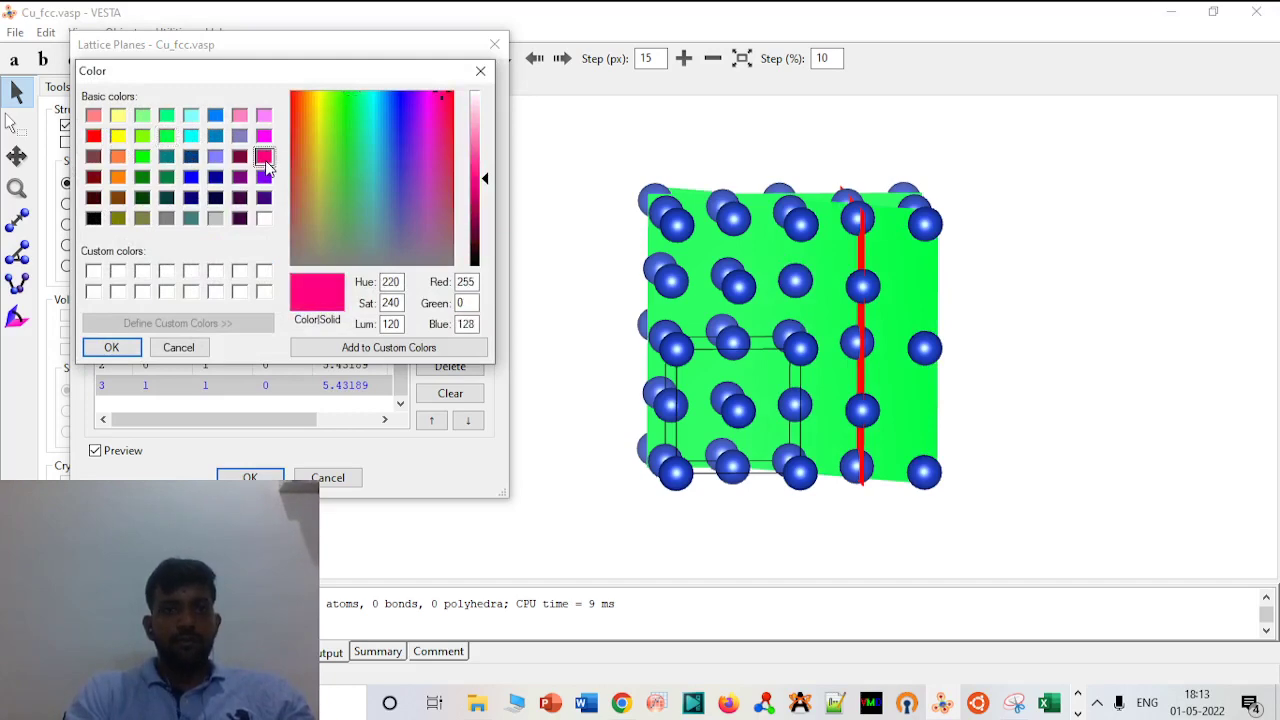
pyautogui.click(108, 347)
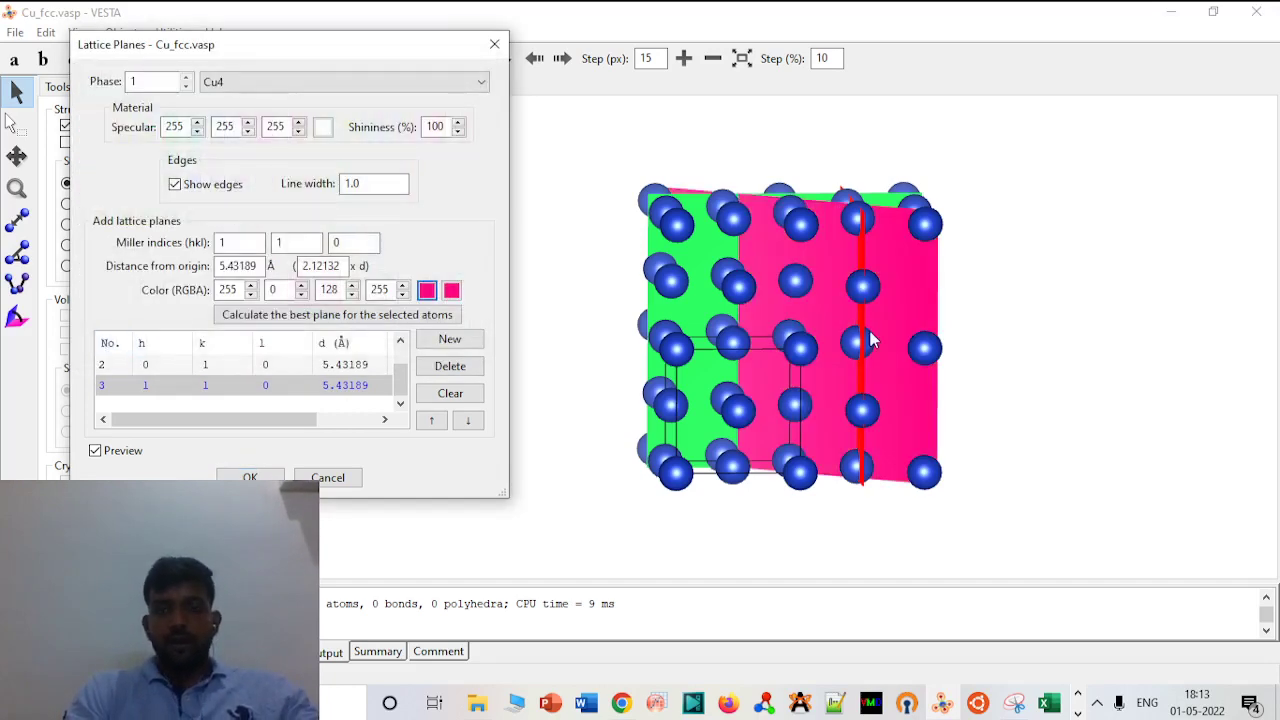
pyautogui.moveTo(868, 340); pyautogui.dragTo(862, 399)
# Set the (0 1 0) plane's distance from the origin to 0 × d and rotate the model to inspect it
pyautogui.click(370, 370)
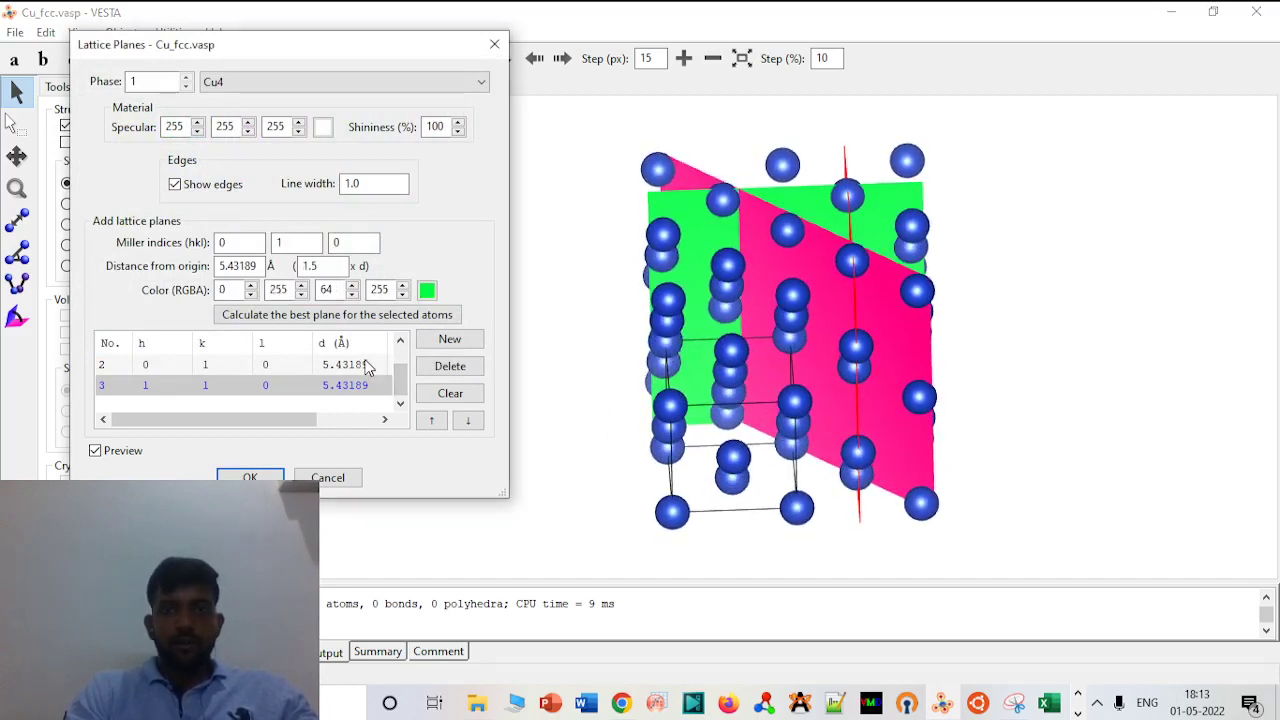
pyautogui.click(331, 266)
pyautogui.press('BackSpace')
pyautogui.press('BackSpace')
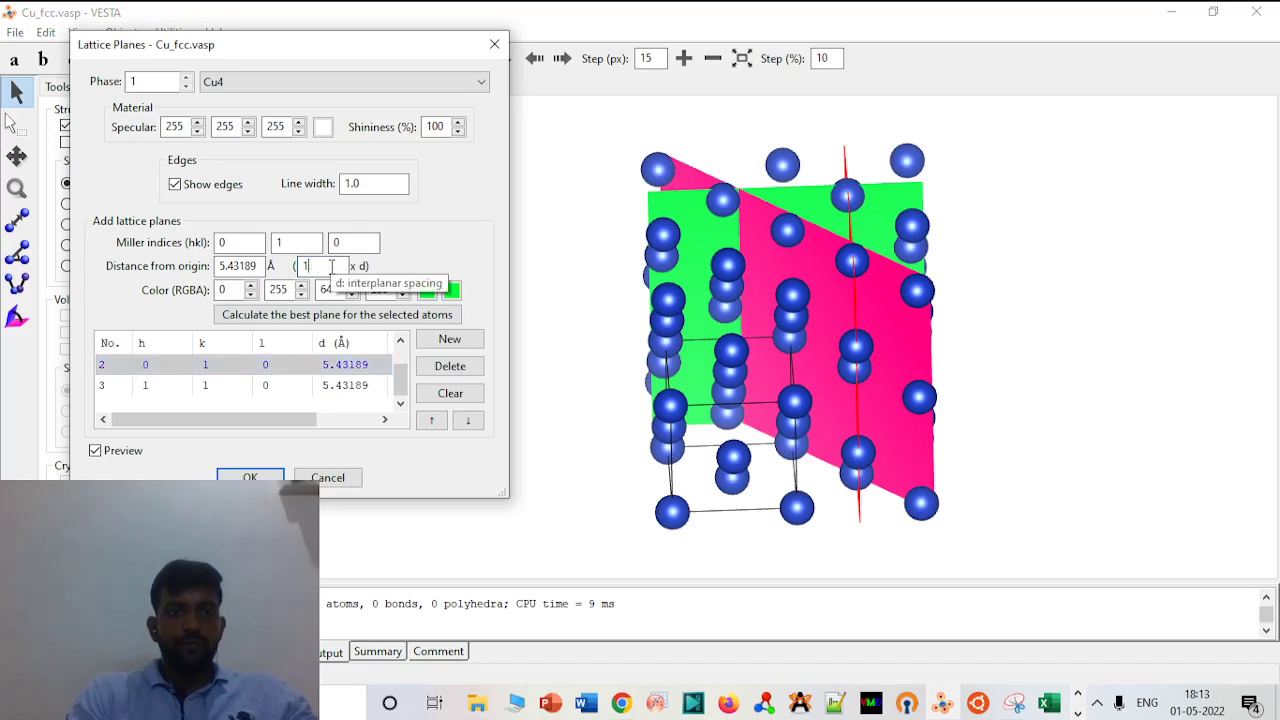
pyautogui.press('Tab')
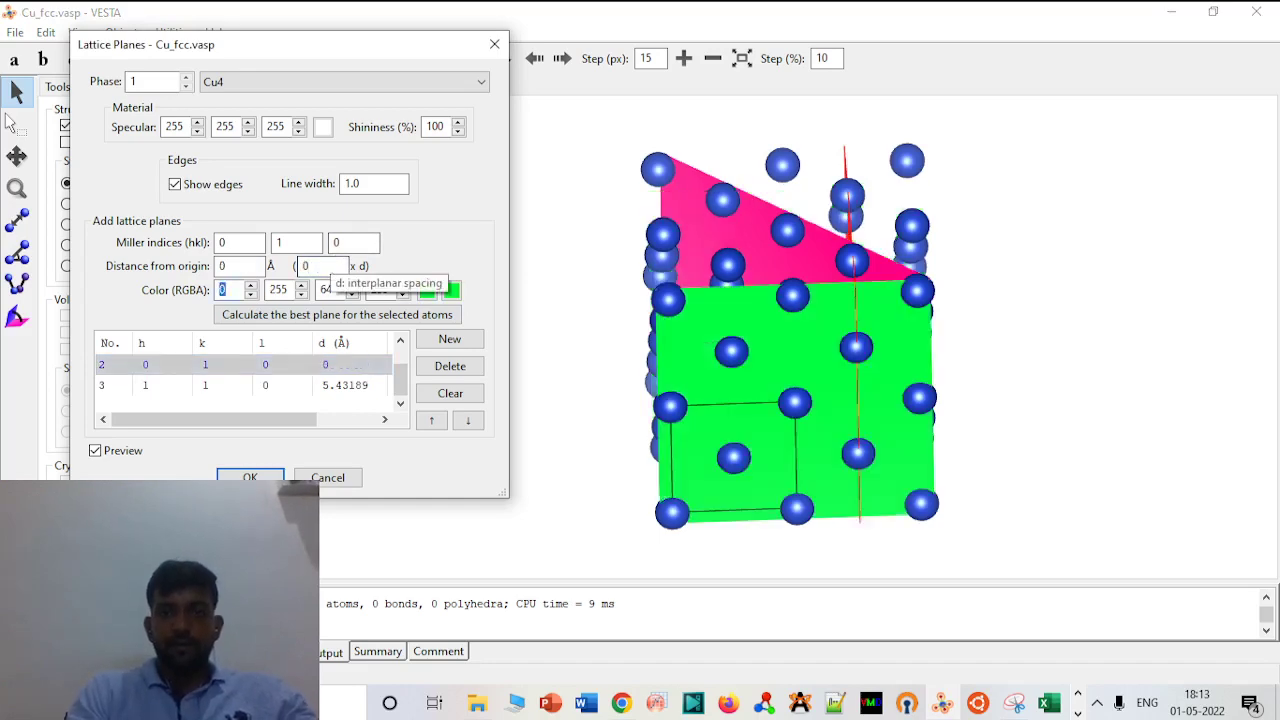
pyautogui.moveTo(735, 351); pyautogui.dragTo(776, 397)
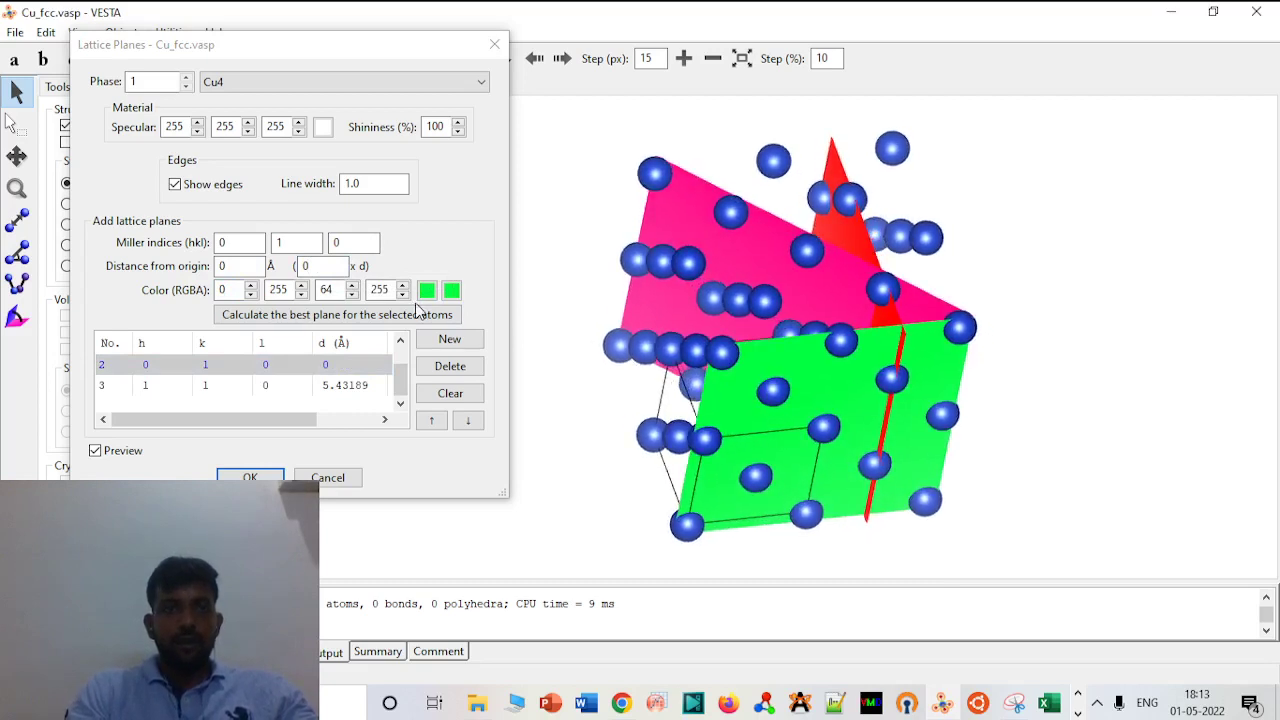
# Set the (1 1 0) plane's distance from the origin to 0 × d and rotate the model to inspect the planes
pyautogui.click(337, 385)
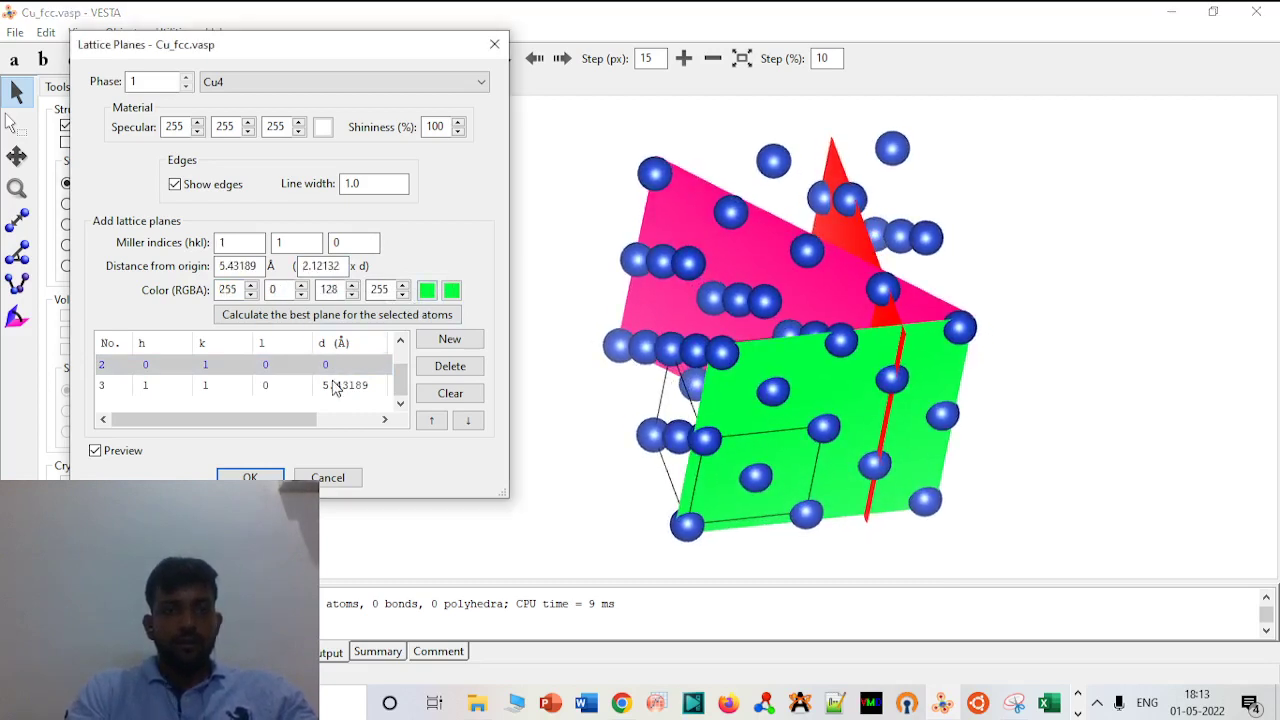
pyautogui.click(340, 266)
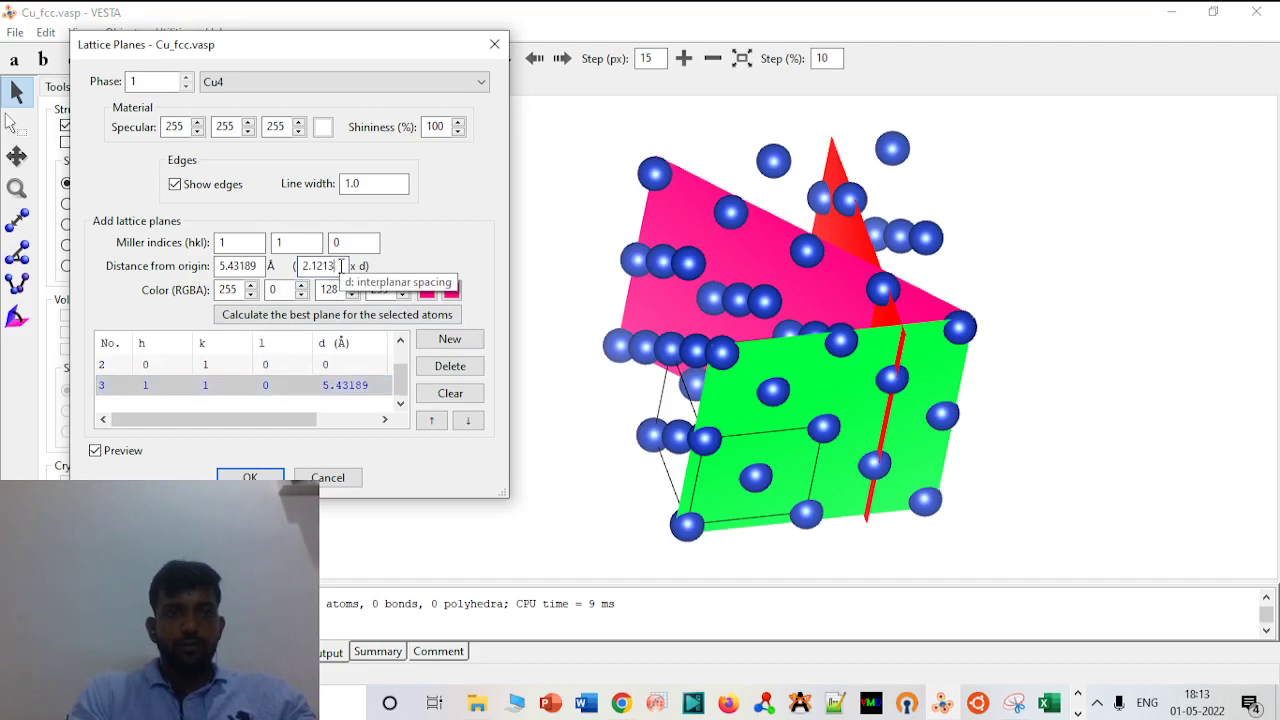
pyautogui.write('0')
pyautogui.press('Return')
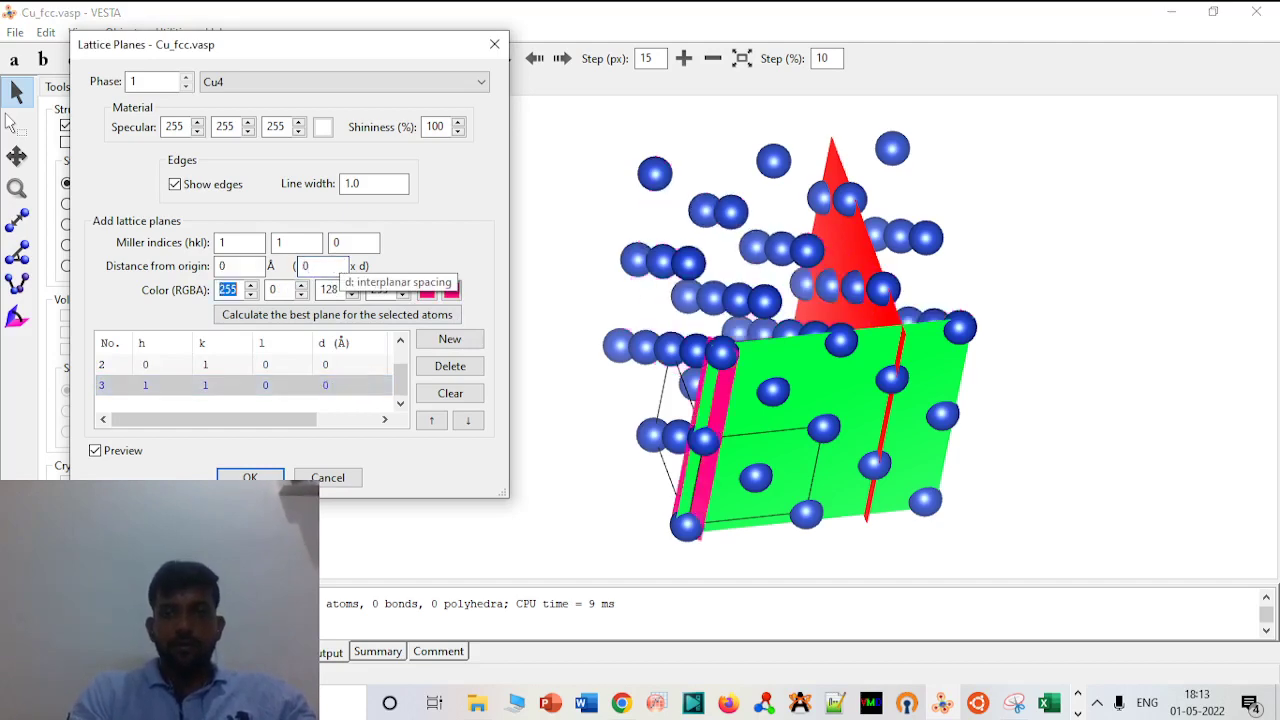
pyautogui.moveTo(753, 434); pyautogui.dragTo(787, 441)
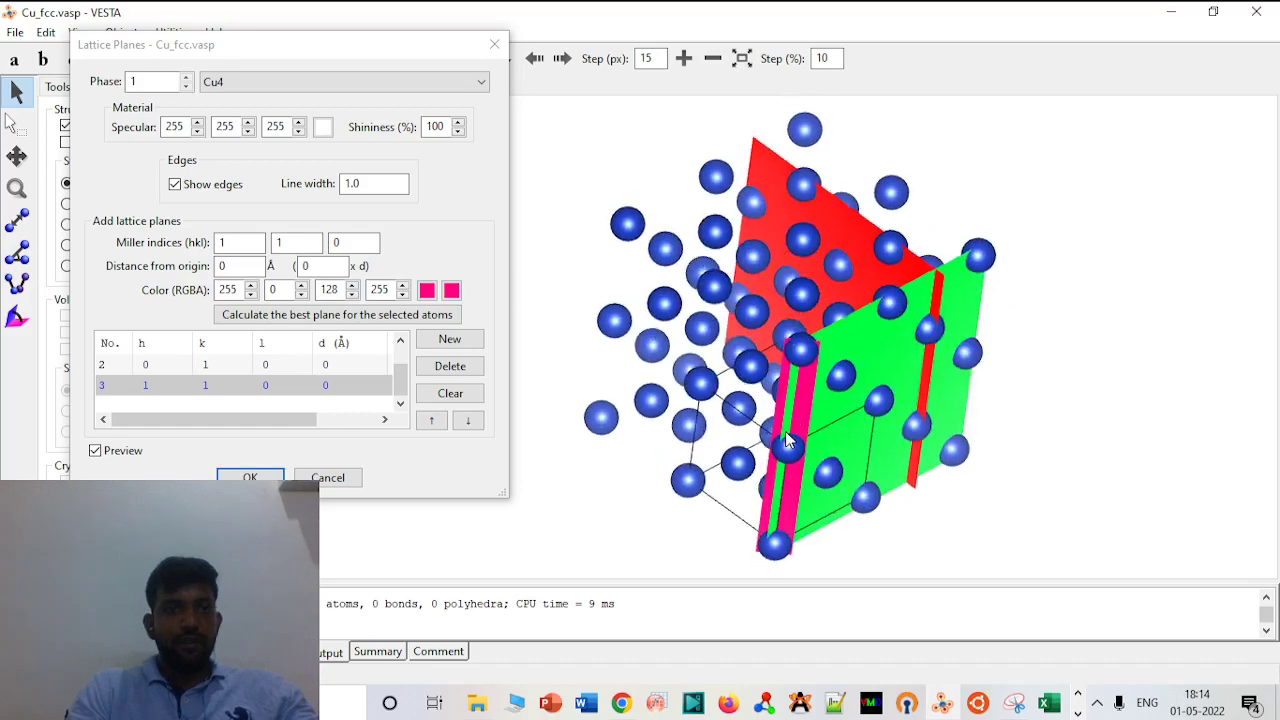
pyautogui.moveTo(787, 441); pyautogui.dragTo(818, 288)
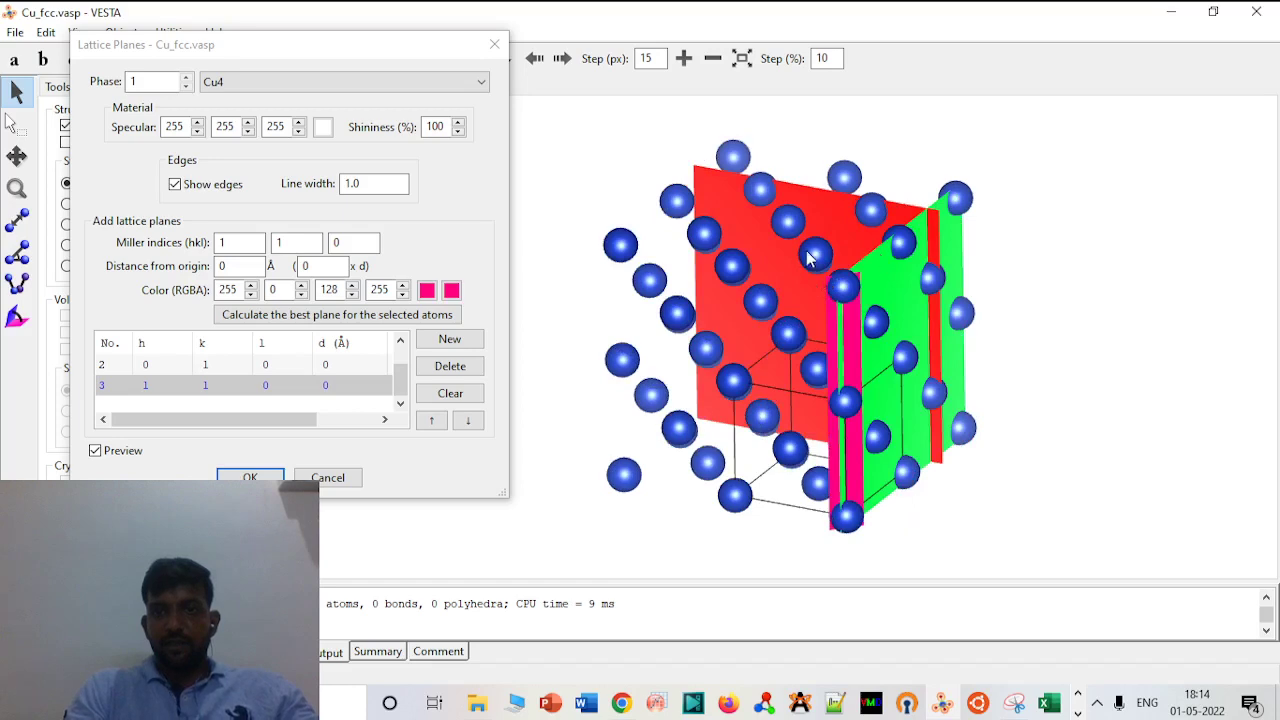
pyautogui.moveTo(864, 350); pyautogui.dragTo(937, 289)
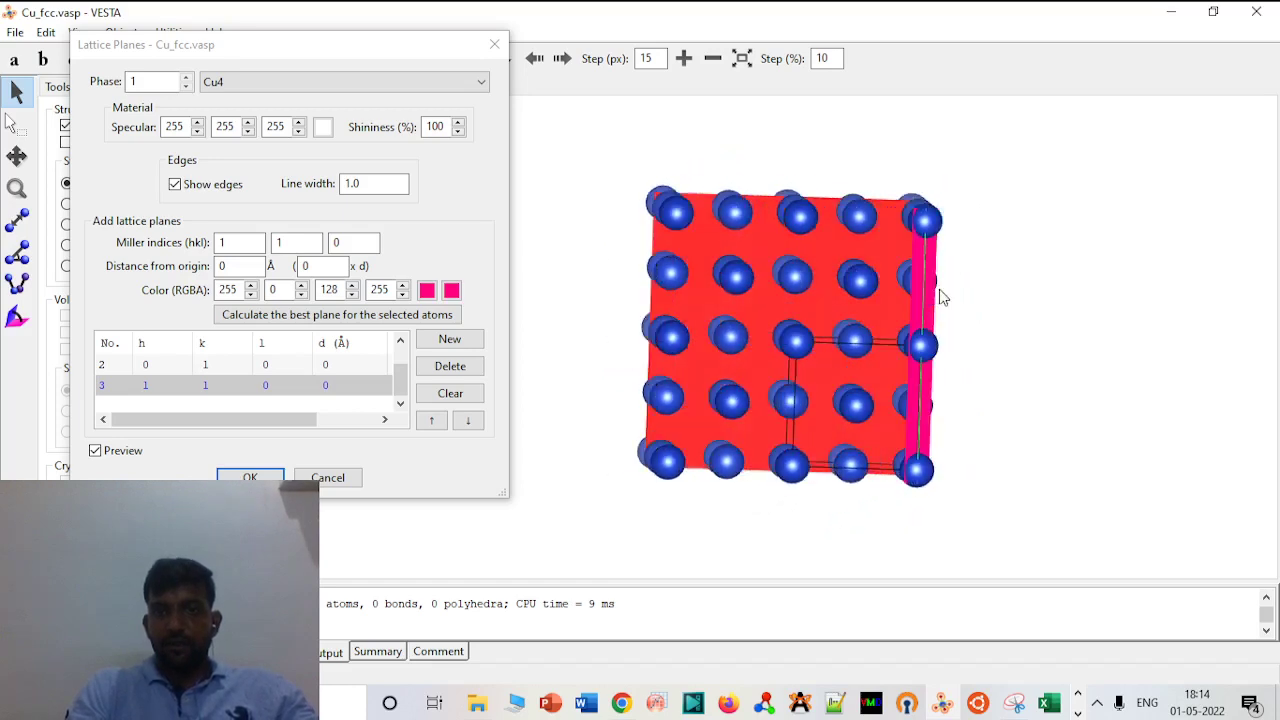
pyautogui.moveTo(929, 341); pyautogui.dragTo(864, 344)
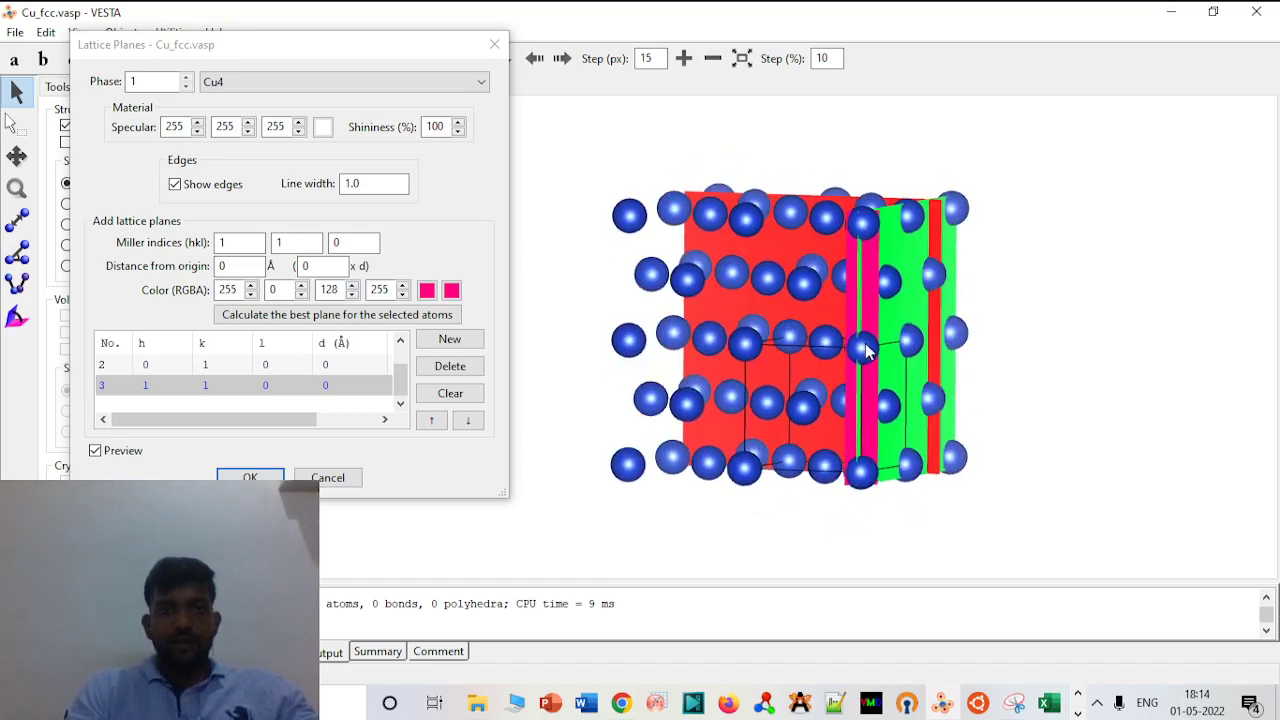
pyautogui.moveTo(395, 32); pyautogui.dragTo(436, 72)
pyautogui.moveTo(786, 198); pyautogui.dragTo(850, 258)
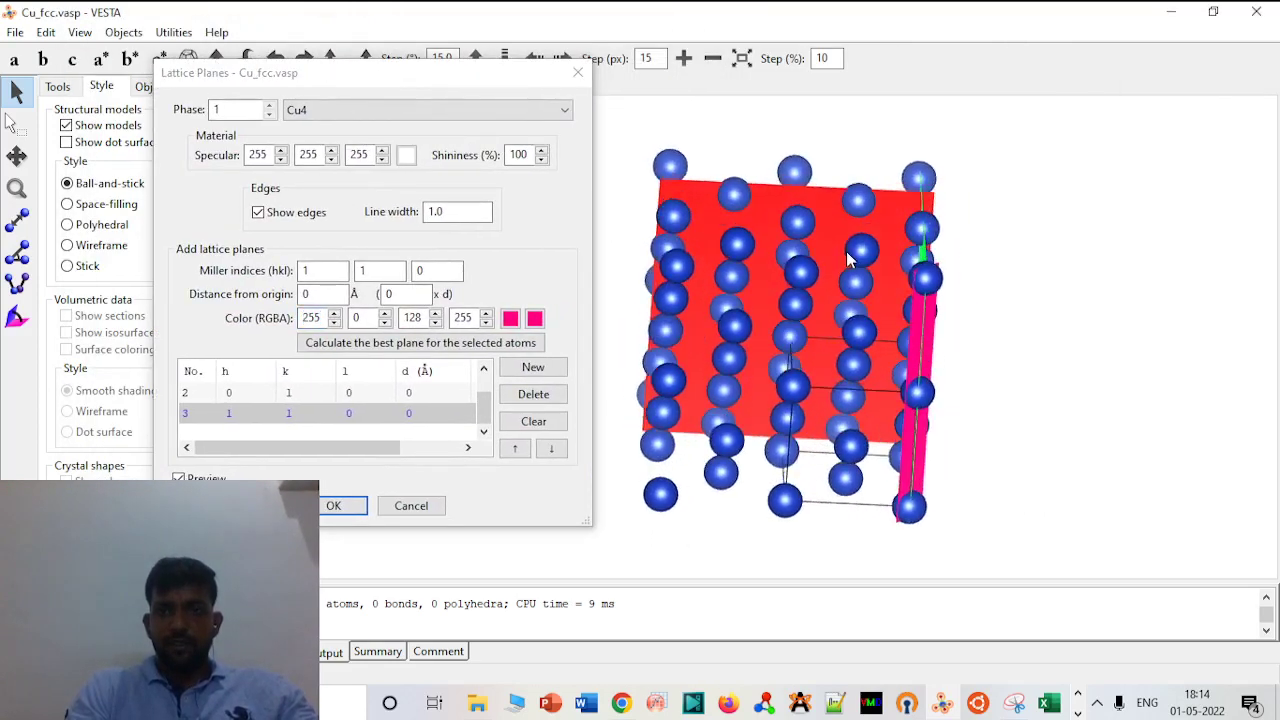
# Set the (1 1 0) plane's distance from the origin to 0.5 × d and rotate the model to inspect it
pyautogui.click(403, 292)
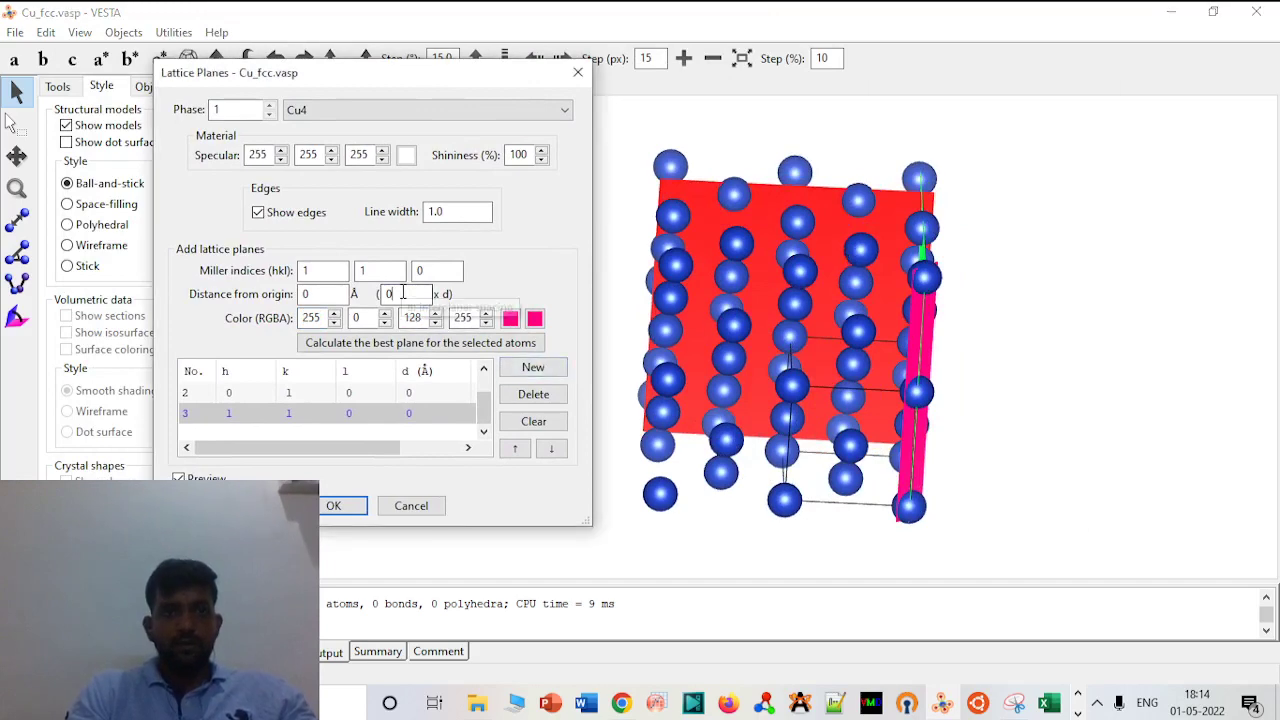
pyautogui.write('.5')
pyautogui.press('Tab')
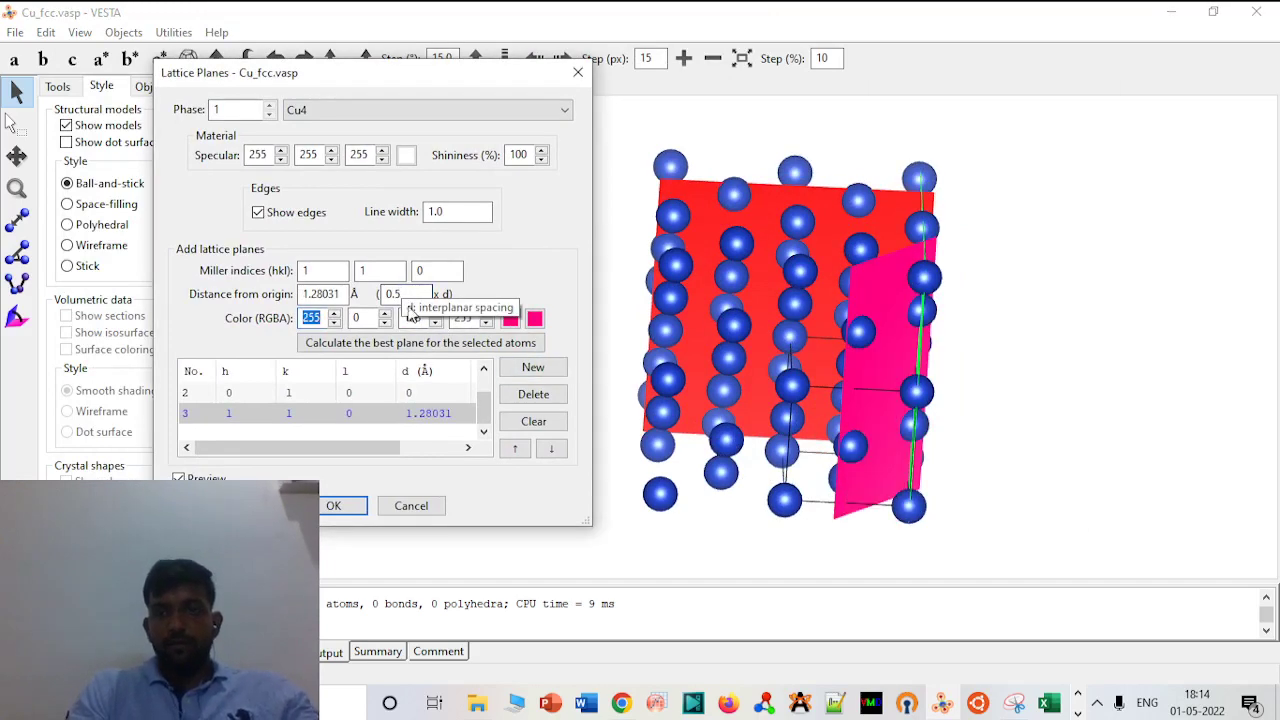
pyautogui.moveTo(756, 445); pyautogui.dragTo(829, 440)
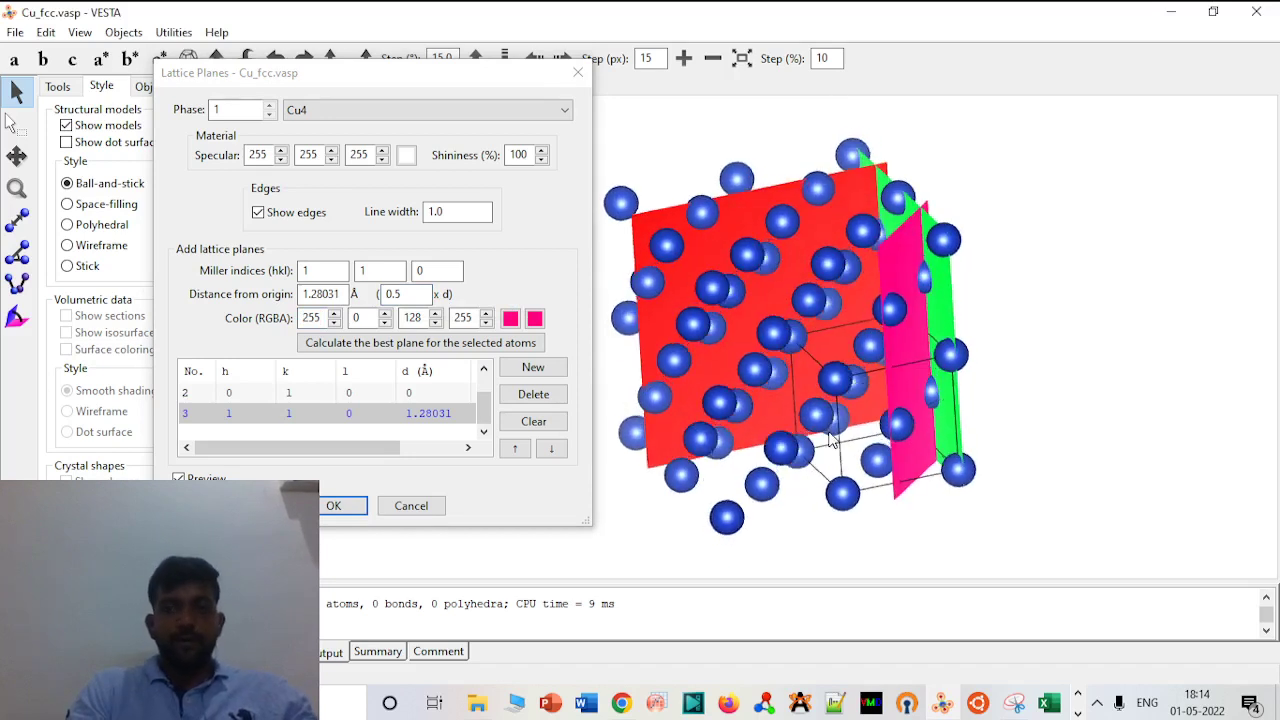
# Delete all three lattice planes and rotate the model to face the unit cell
pyautogui.click(556, 395)
pyautogui.click(556, 395)
pyautogui.click(556, 395)
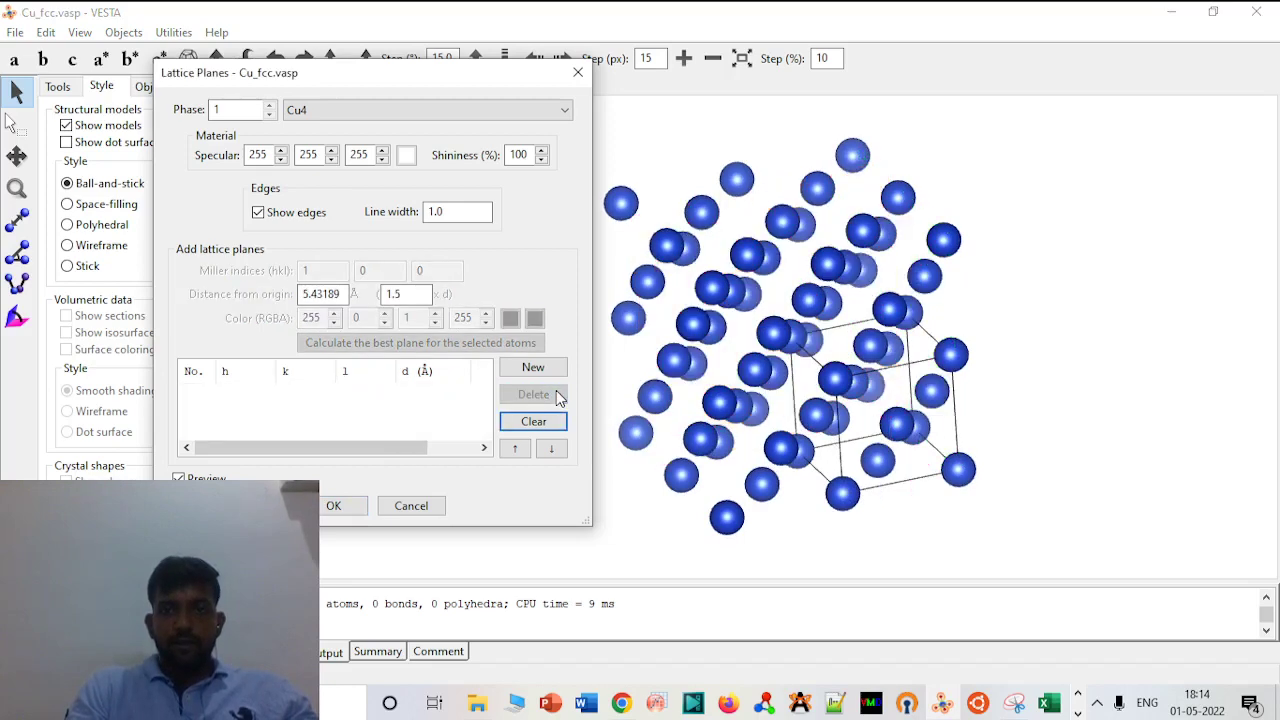
pyautogui.moveTo(975, 330); pyautogui.dragTo(949, 233)
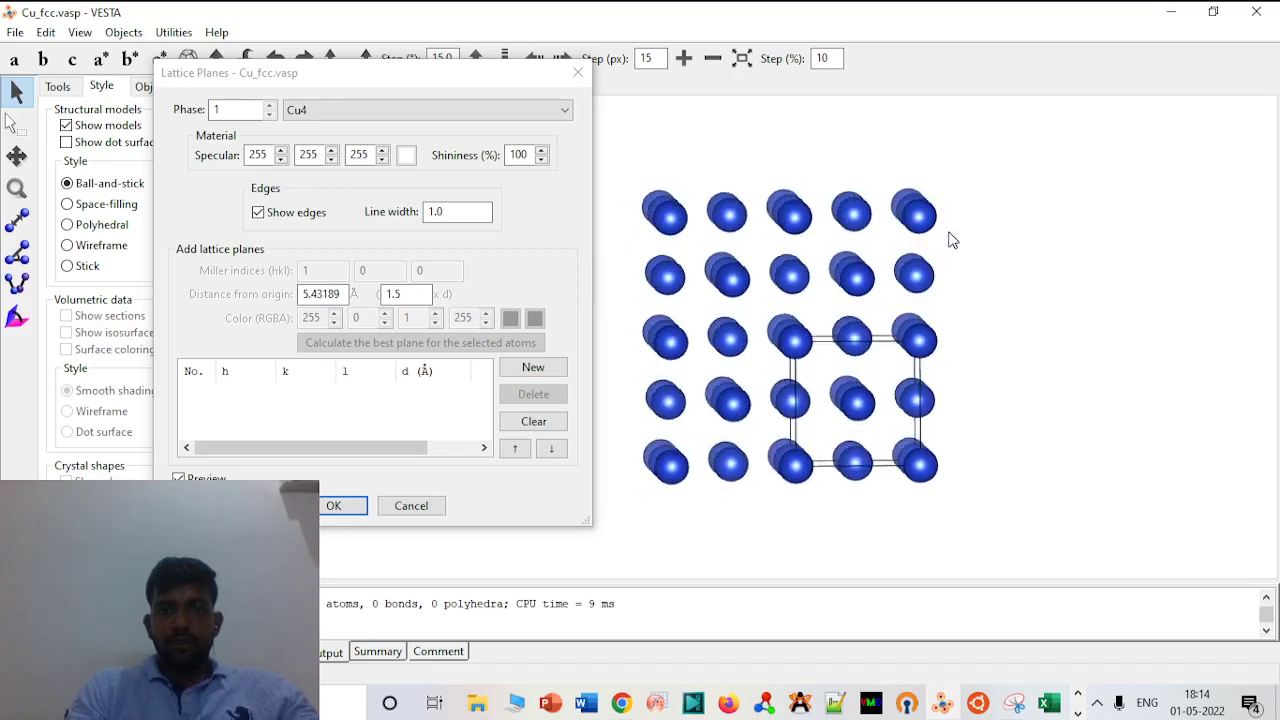
# Add a new lattice plane with Miller indices 1 1 1 and tilt the model to view it
pyautogui.click(549, 368)
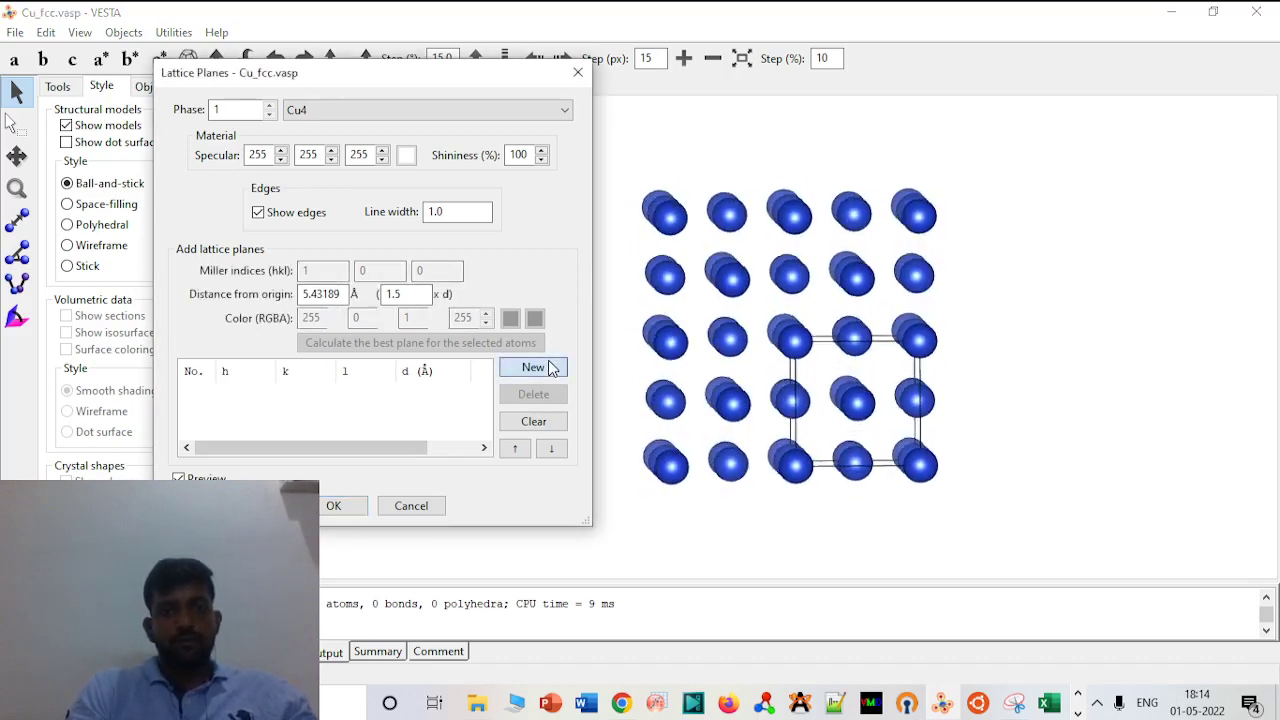
pyautogui.doubleClick(380, 270)
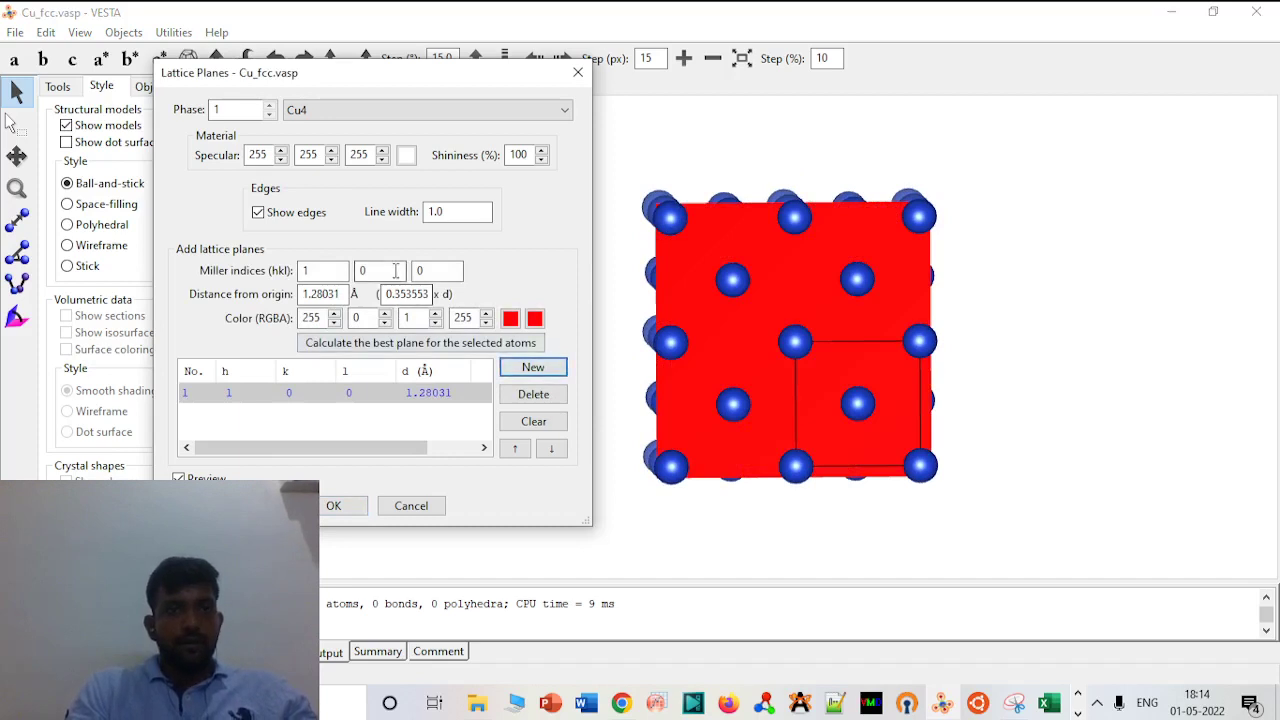
pyautogui.write('1')
pyautogui.click(448, 271)
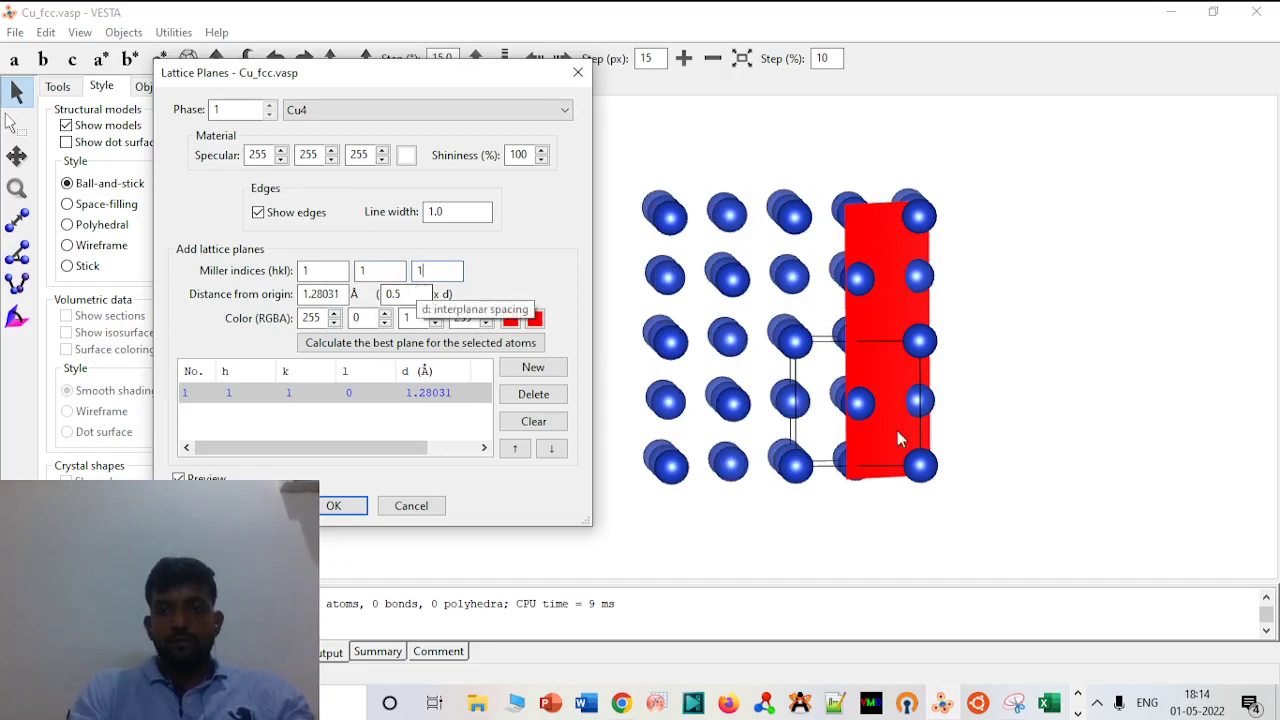
pyautogui.moveTo(940, 405); pyautogui.dragTo(946, 484)
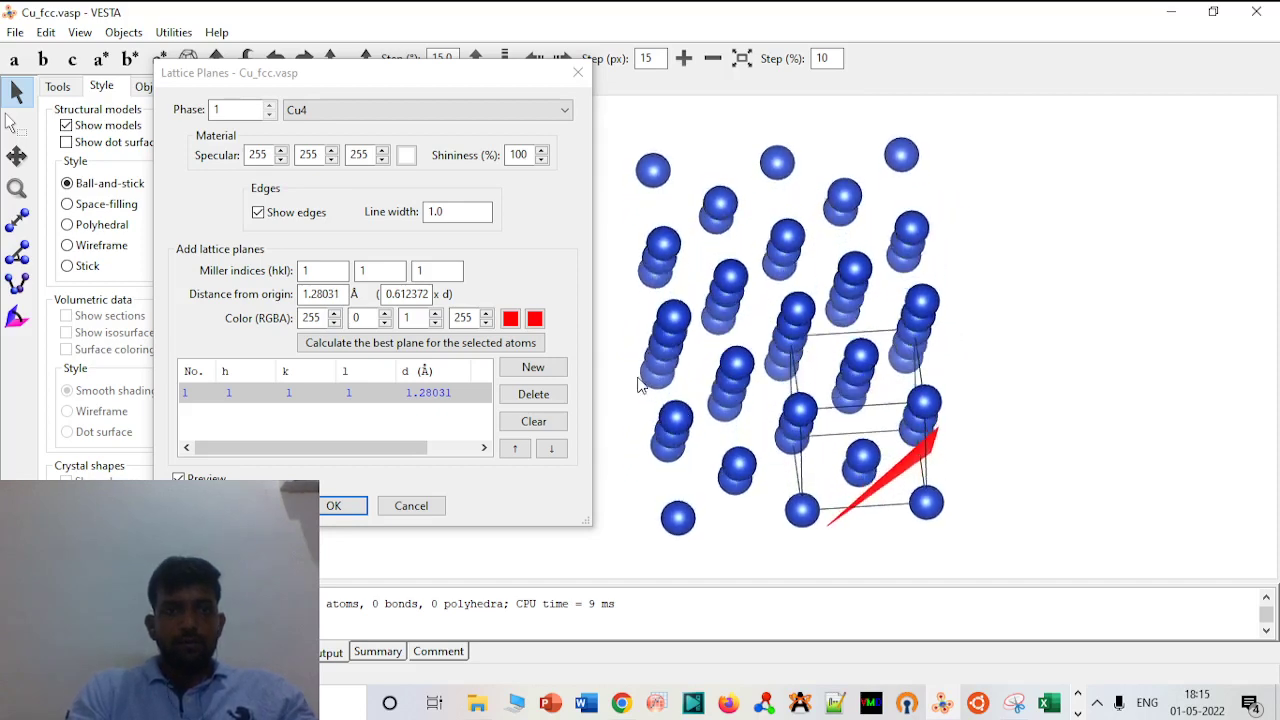
# Set the (1 1 1) plane's distance from the origin to 1 × d and rotate the model to inspect it
pyautogui.click(429, 294)
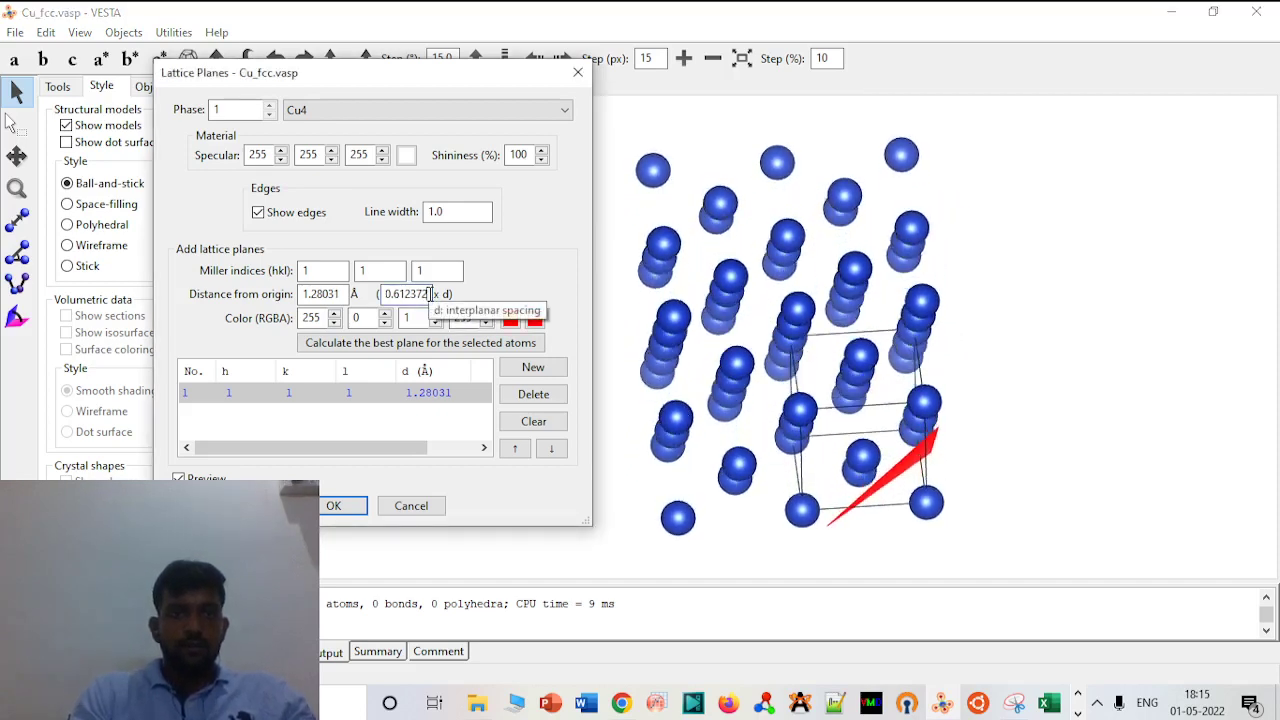
pyautogui.press('BackSpace')
pyautogui.press('BackSpace')
pyautogui.press('BackSpace')
pyautogui.press('BackSpace')
pyautogui.press('BackSpace')
pyautogui.press('BackSpace')
pyautogui.press('BackSpace')
pyautogui.press('BackSpace')
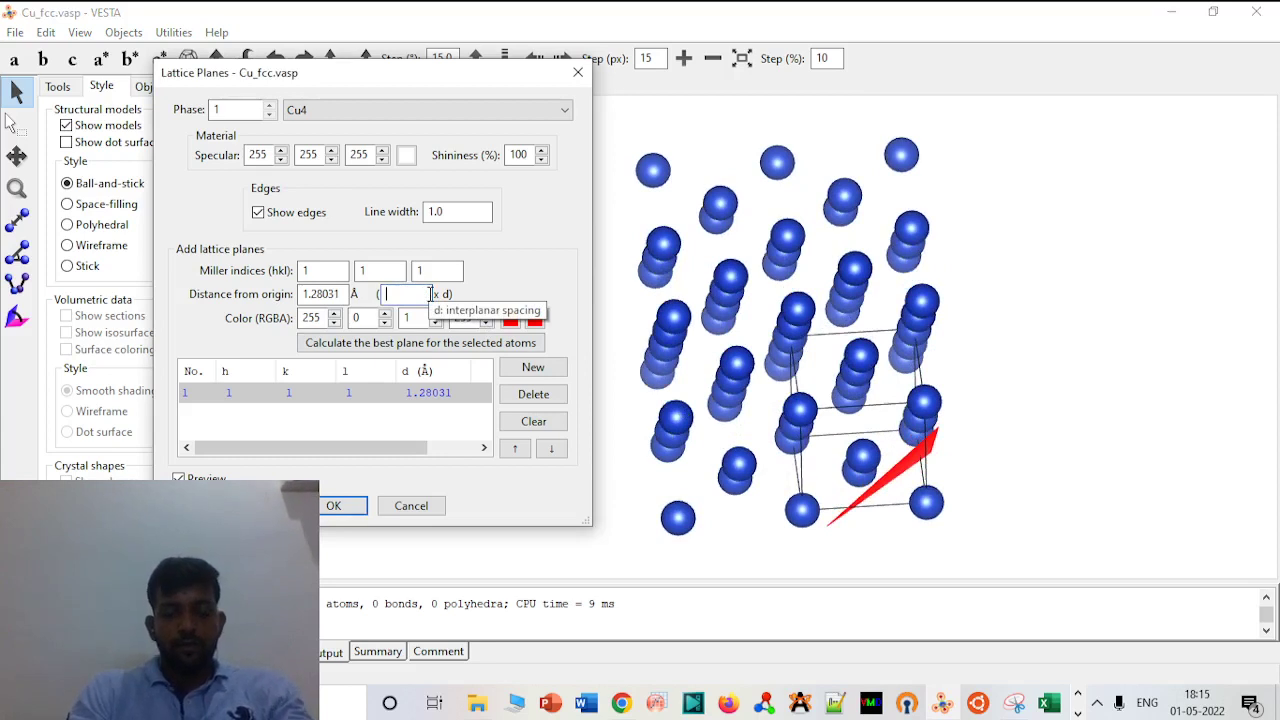
pyautogui.write('1')
pyautogui.press('Tab')
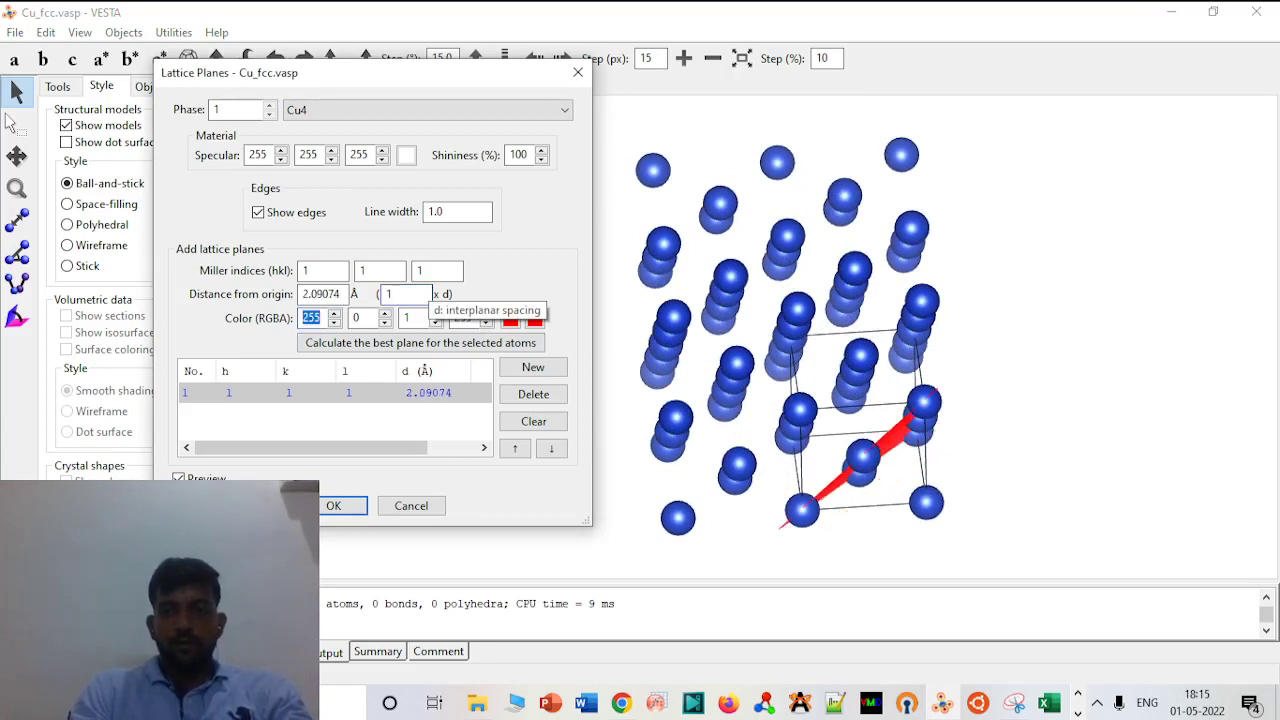
pyautogui.moveTo(832, 416); pyautogui.dragTo(1035, 317)
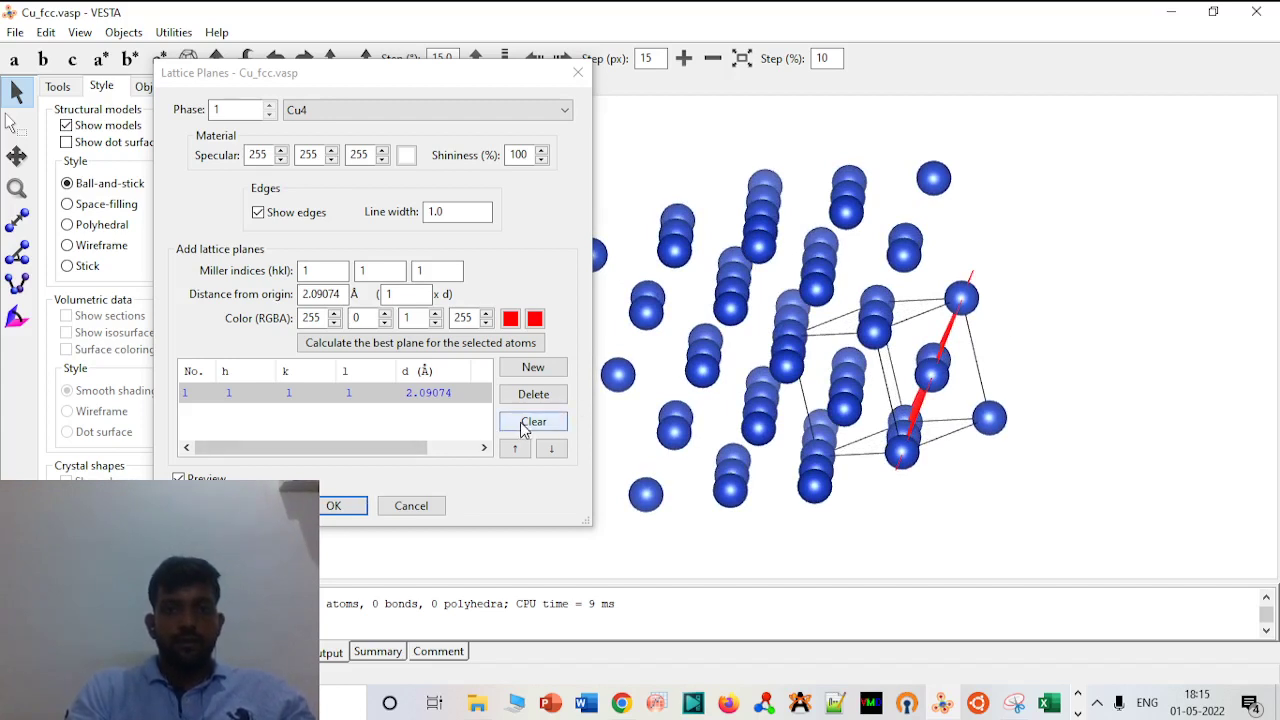
# Delete the (1 1 1) plane, accept the lattice plane settings and rotate the model to look nearly along the a axis
pyautogui.click(537, 395)
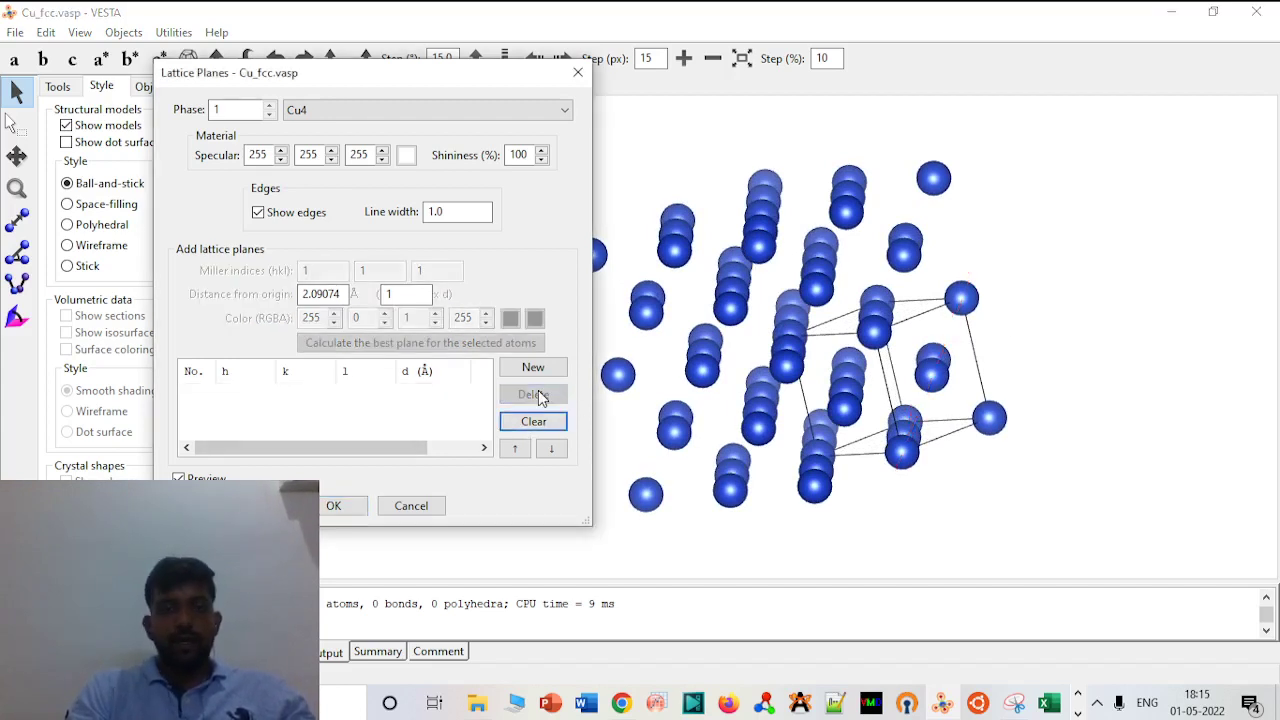
pyautogui.click(333, 505)
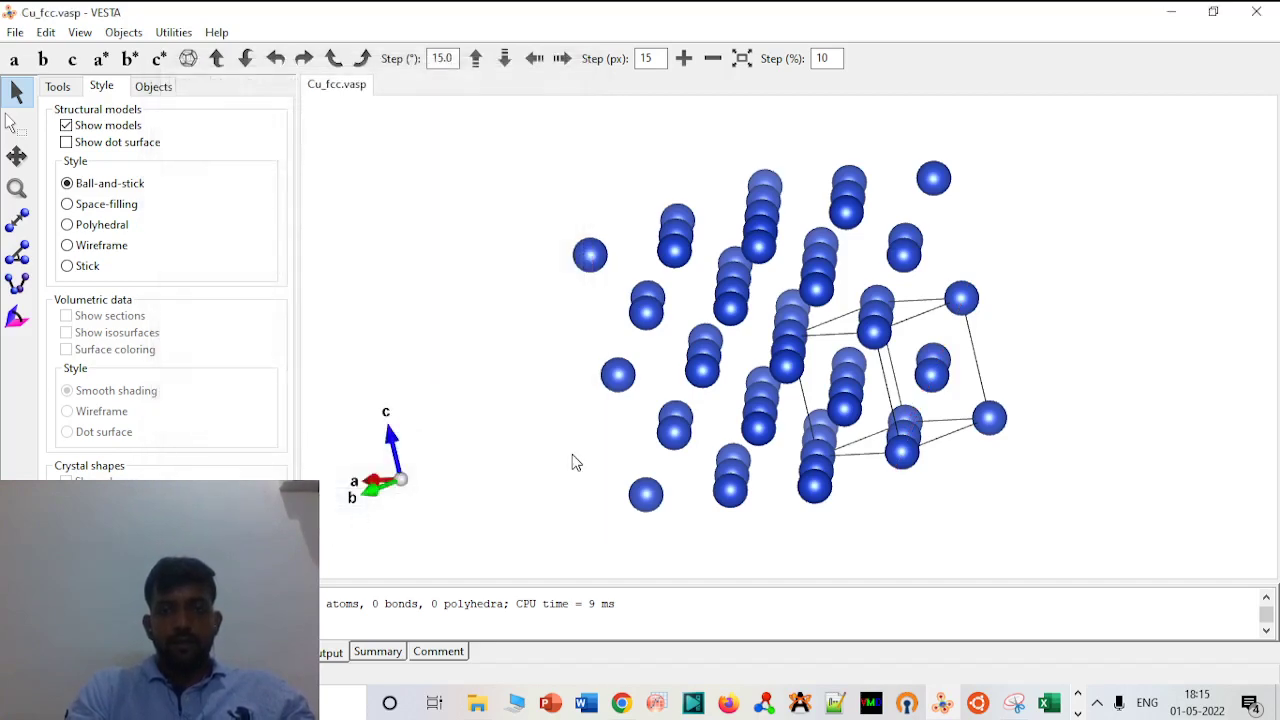
pyautogui.moveTo(700, 420); pyautogui.dragTo(670, 390)
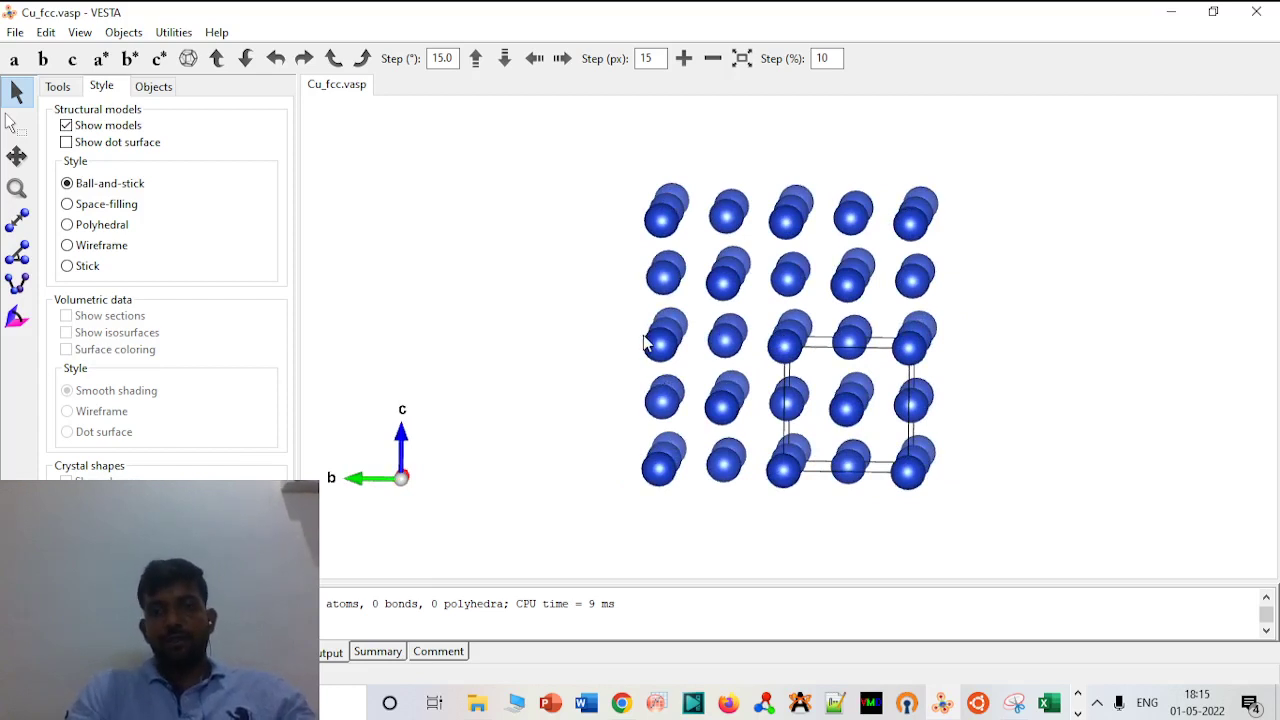
pyautogui.moveTo(655, 341); pyautogui.dragTo(662, 343)
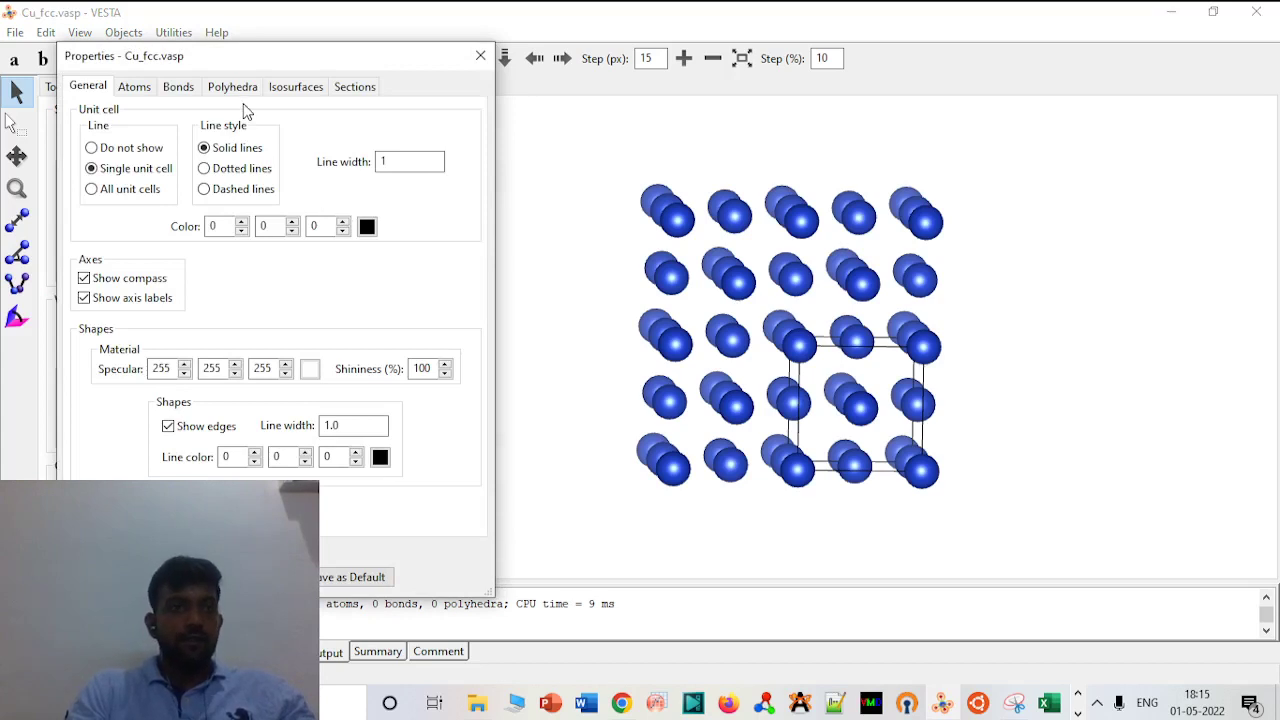
# Close the display properties and set the boundary's maximum x, y and z fractional coordinates to 1
pyautogui.click(480, 56)
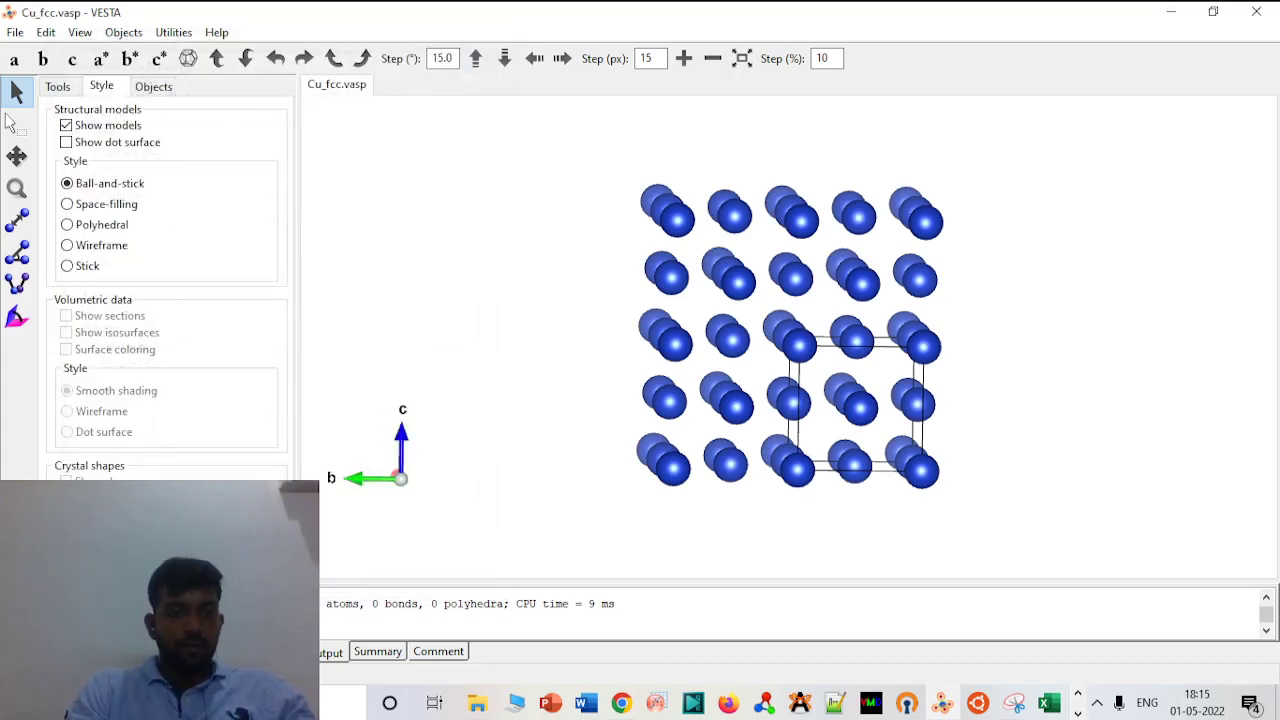
pyautogui.click(167, 627)
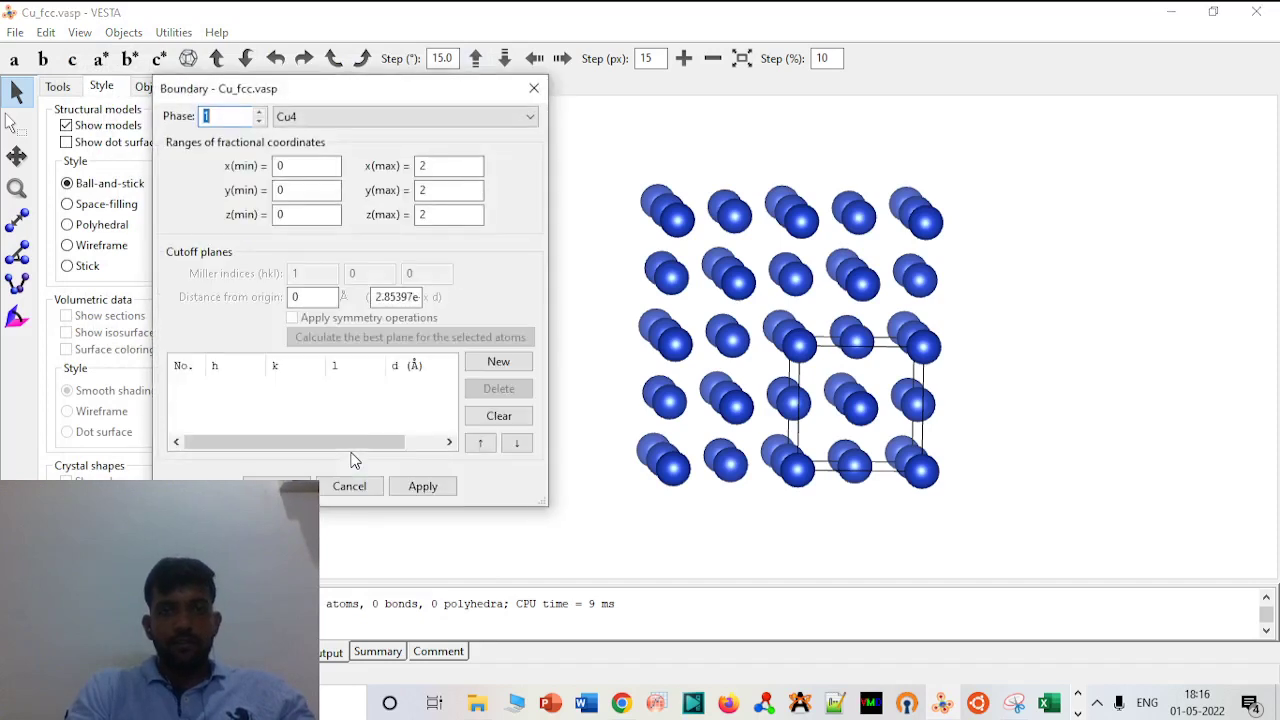
pyautogui.click(441, 170)
pyautogui.press('BackSpace')
pyautogui.write('1')
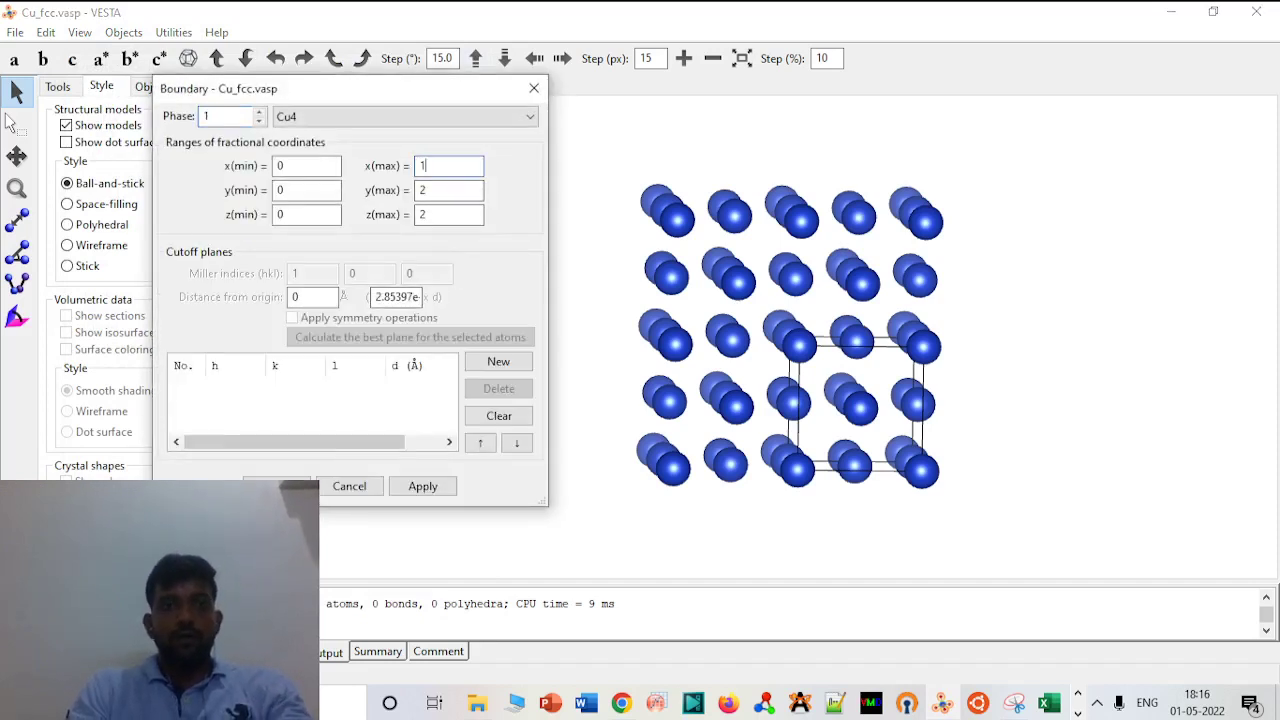
pyautogui.click(439, 191)
pyautogui.press('BackSpace')
pyautogui.write('1')
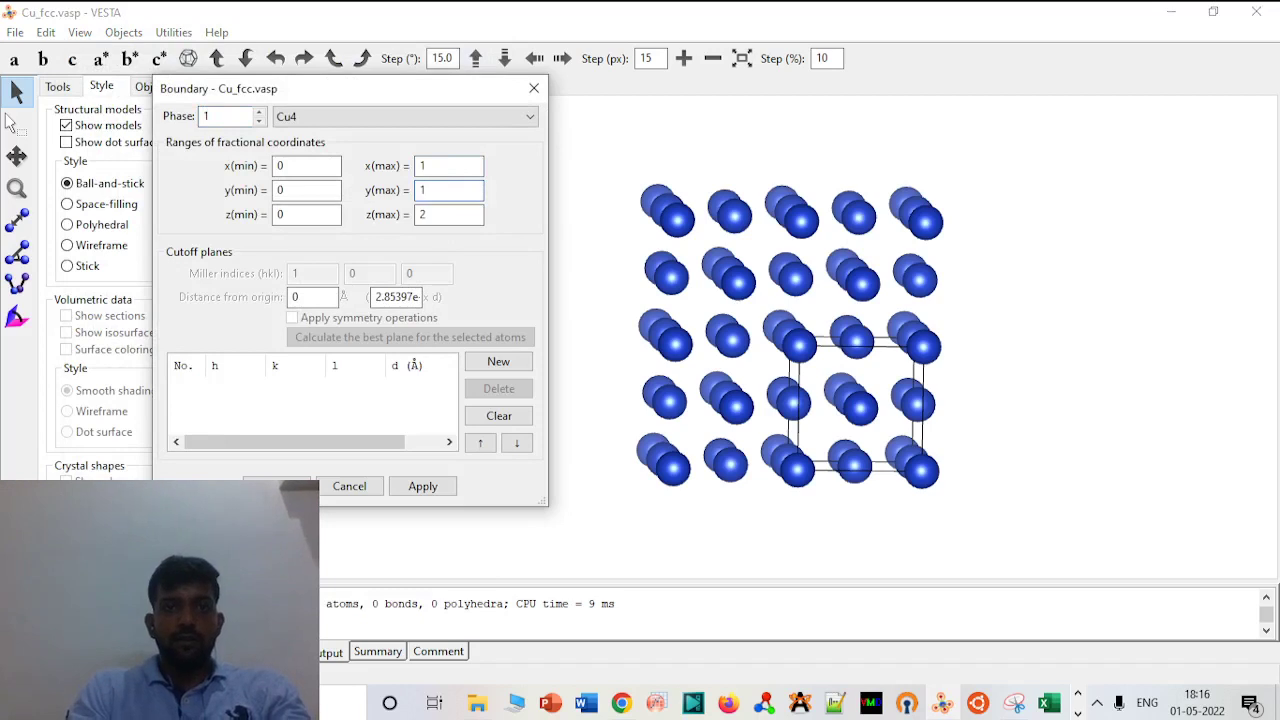
pyautogui.click(439, 214)
pyautogui.write('1')
pyautogui.press('Tab')
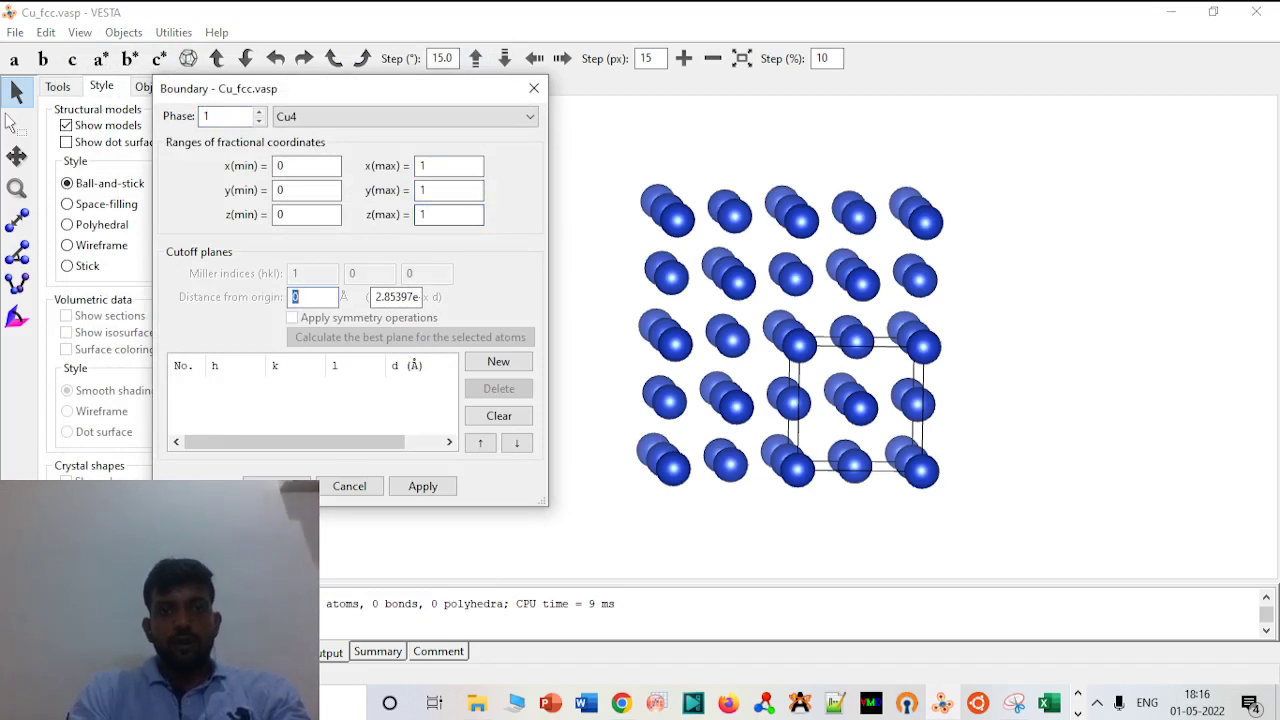
pyautogui.click(415, 486)
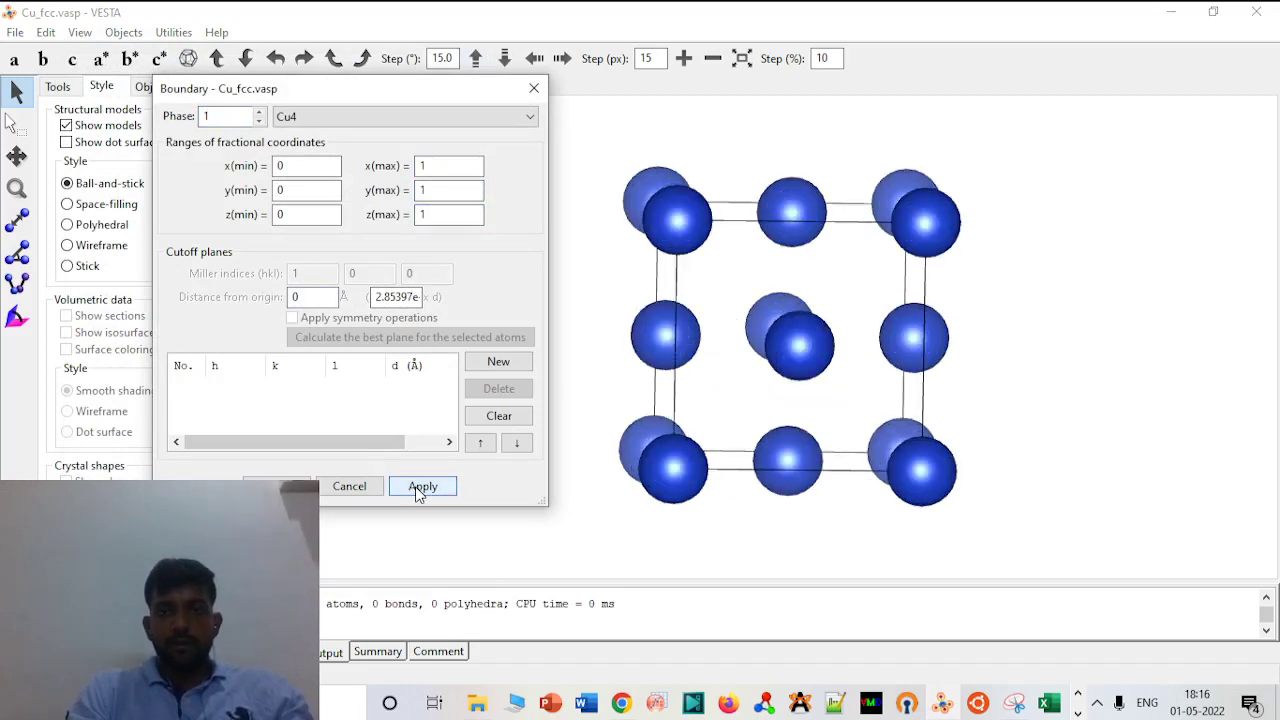
pyautogui.click(277, 486)
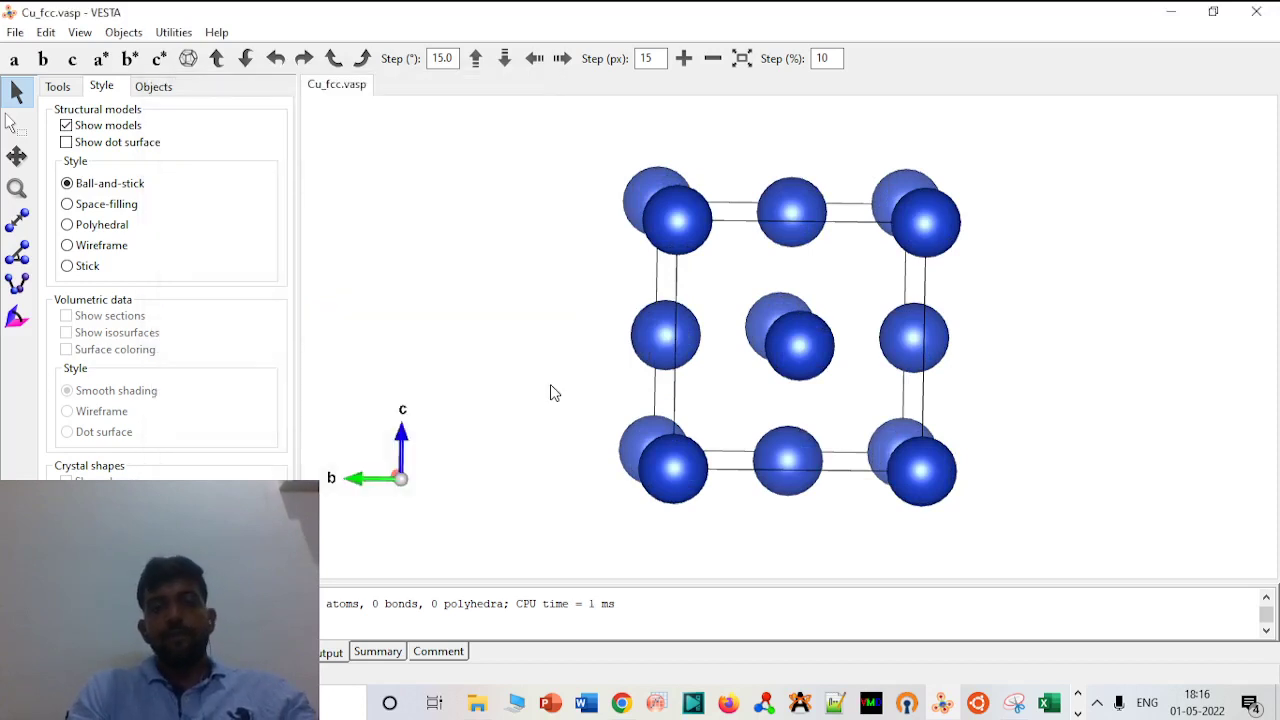
# Open the unit cell transformation for the Cu4 structure and set the diagonal of rotation matrix P to 2, 2, 2
pyautogui.moveTo(541, 375); pyautogui.dragTo(529, 373)
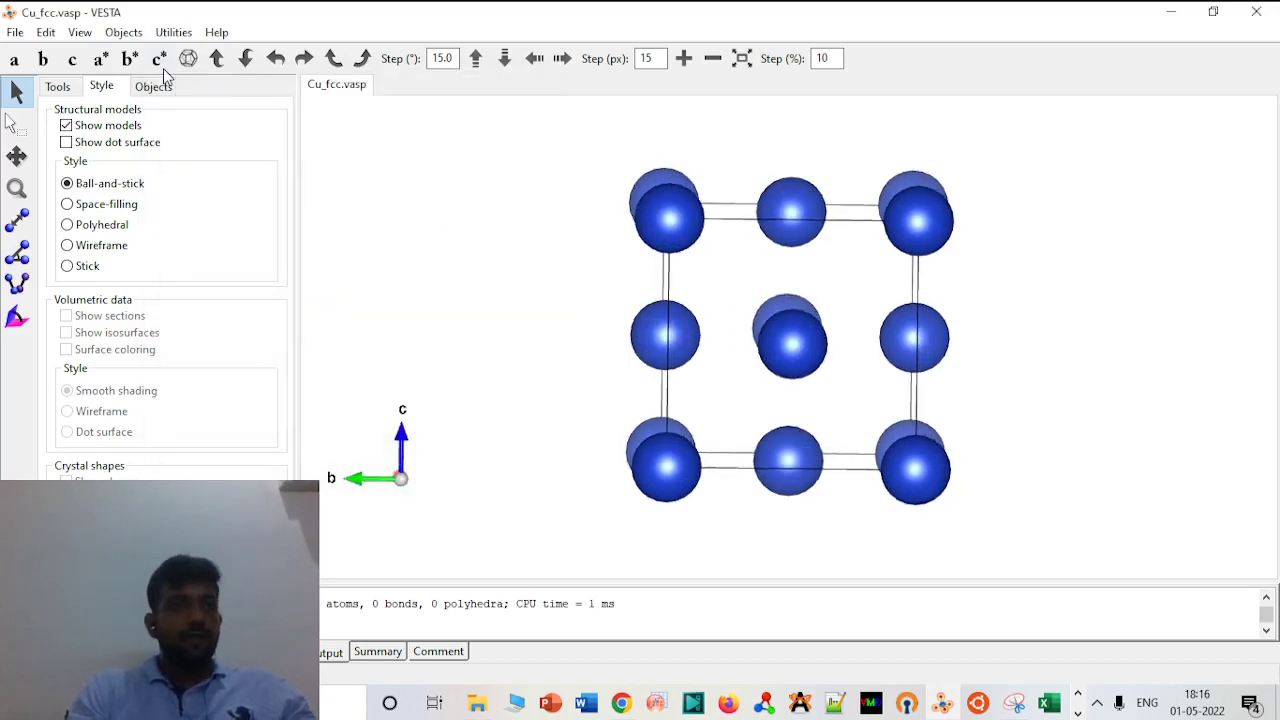
pyautogui.click(55, 37)
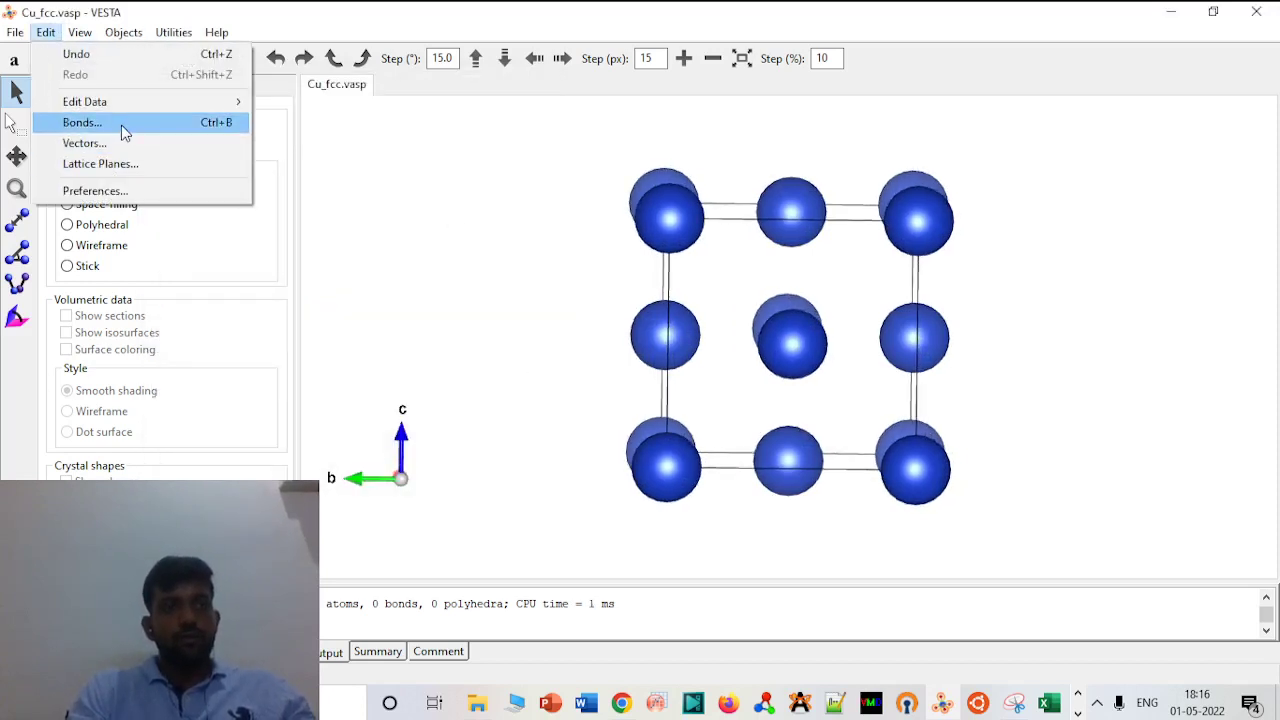
pyautogui.moveTo(127, 105)
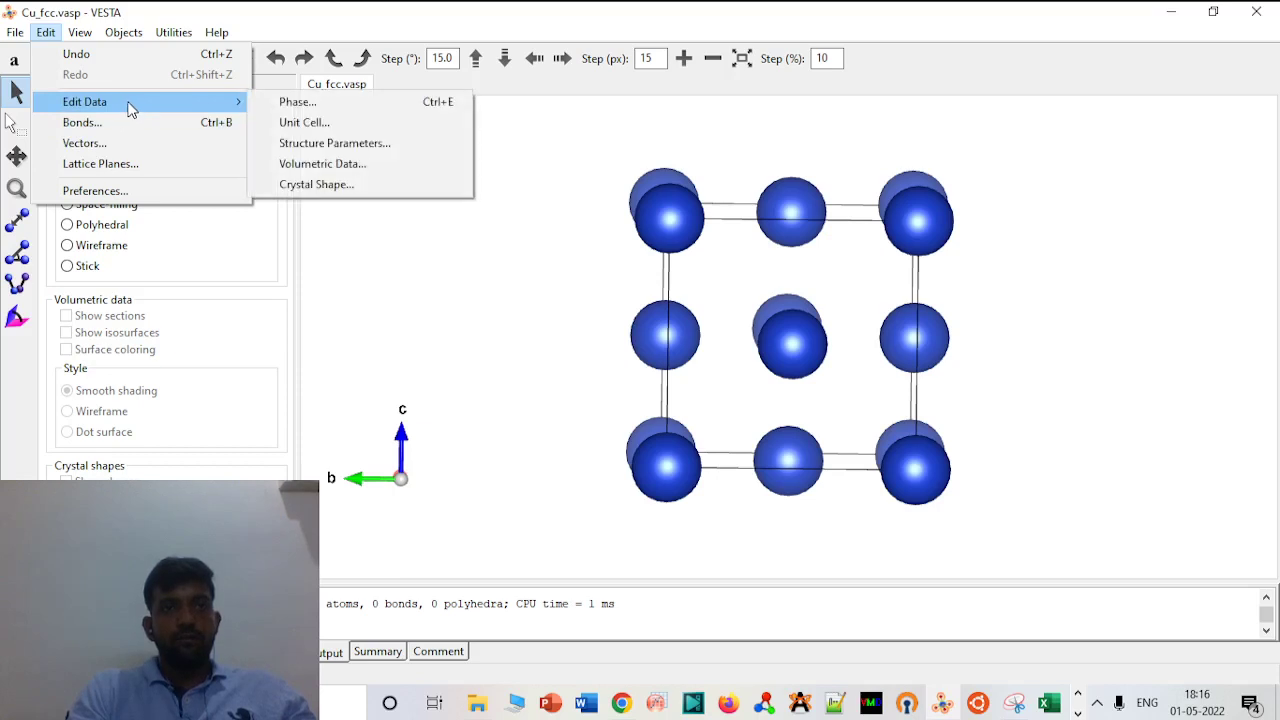
pyautogui.click(304, 122)
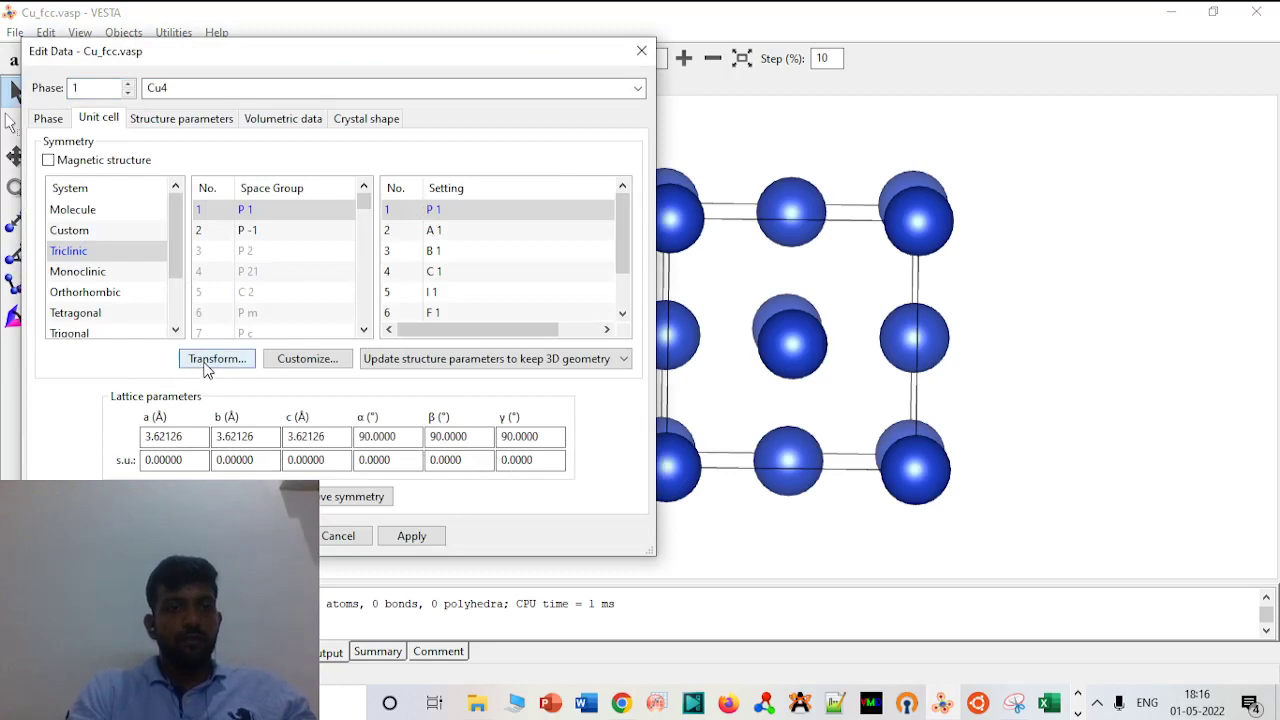
pyautogui.click(216, 358)
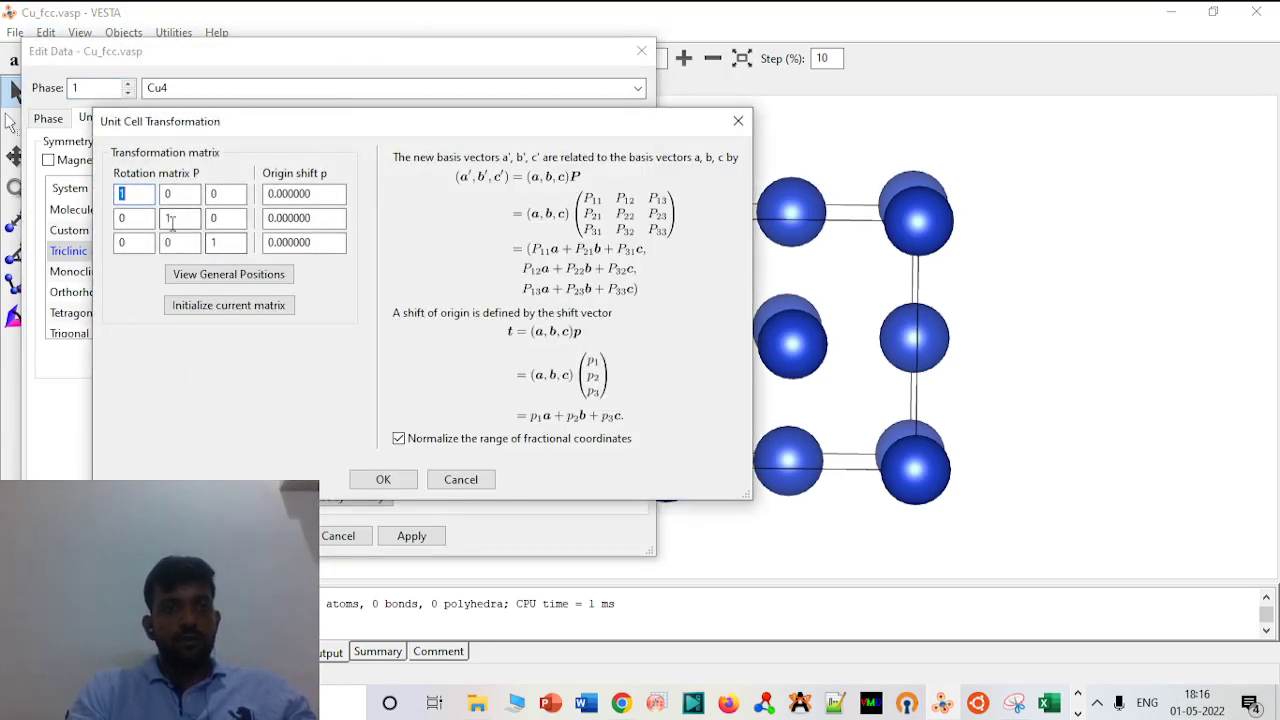
pyautogui.click(168, 218)
pyautogui.doubleClick(127, 193)
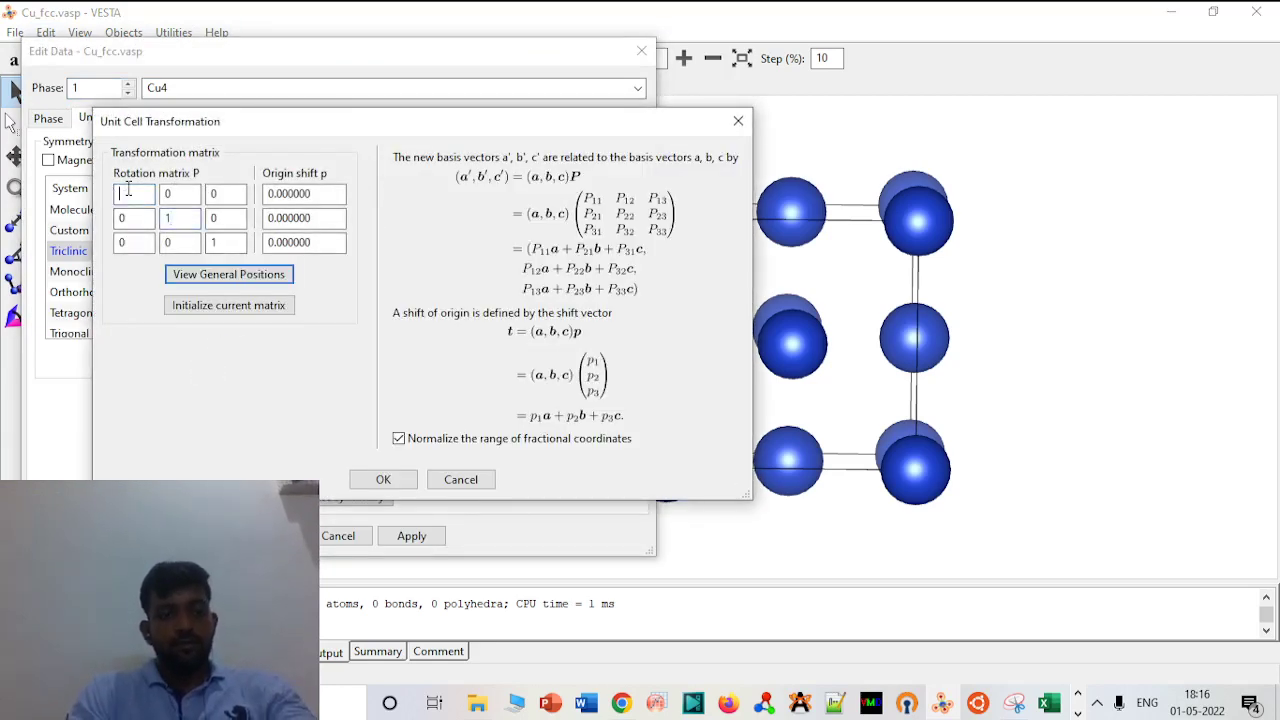
pyautogui.write('2')
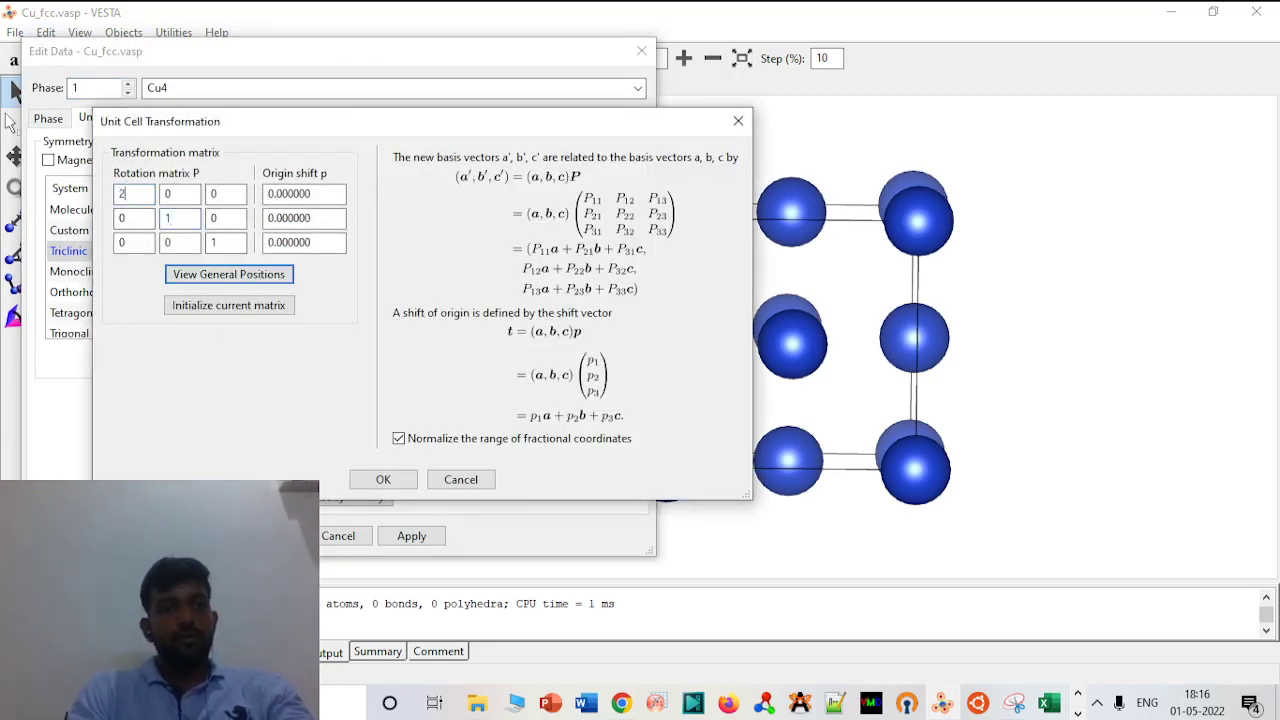
pyautogui.doubleClick(192, 213)
pyautogui.write('2')
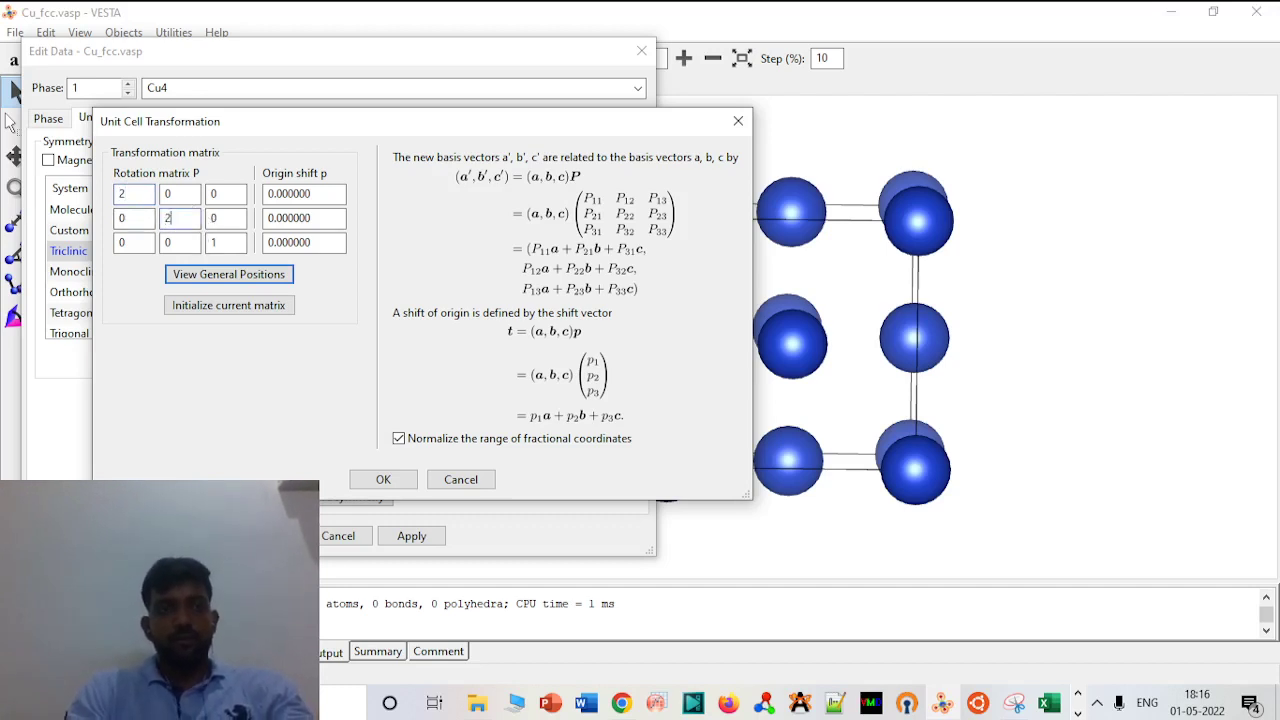
pyautogui.click(238, 250)
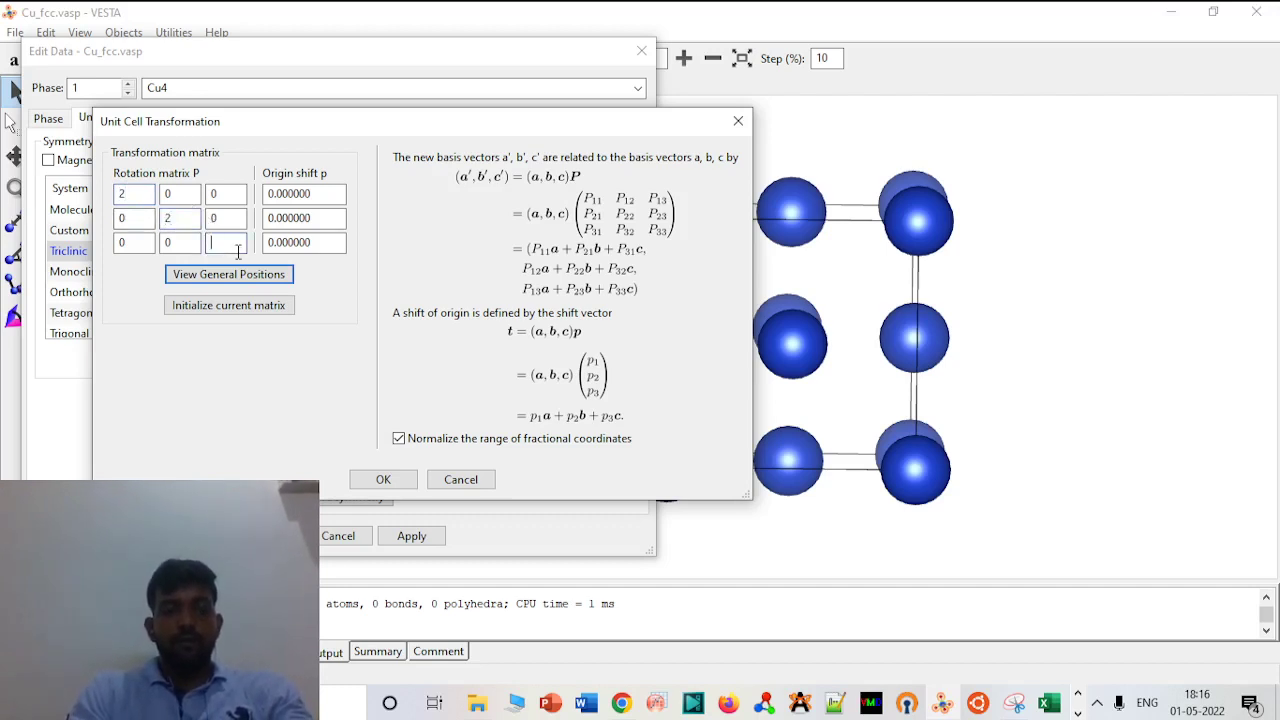
pyautogui.write('2')
pyautogui.press('Tab')
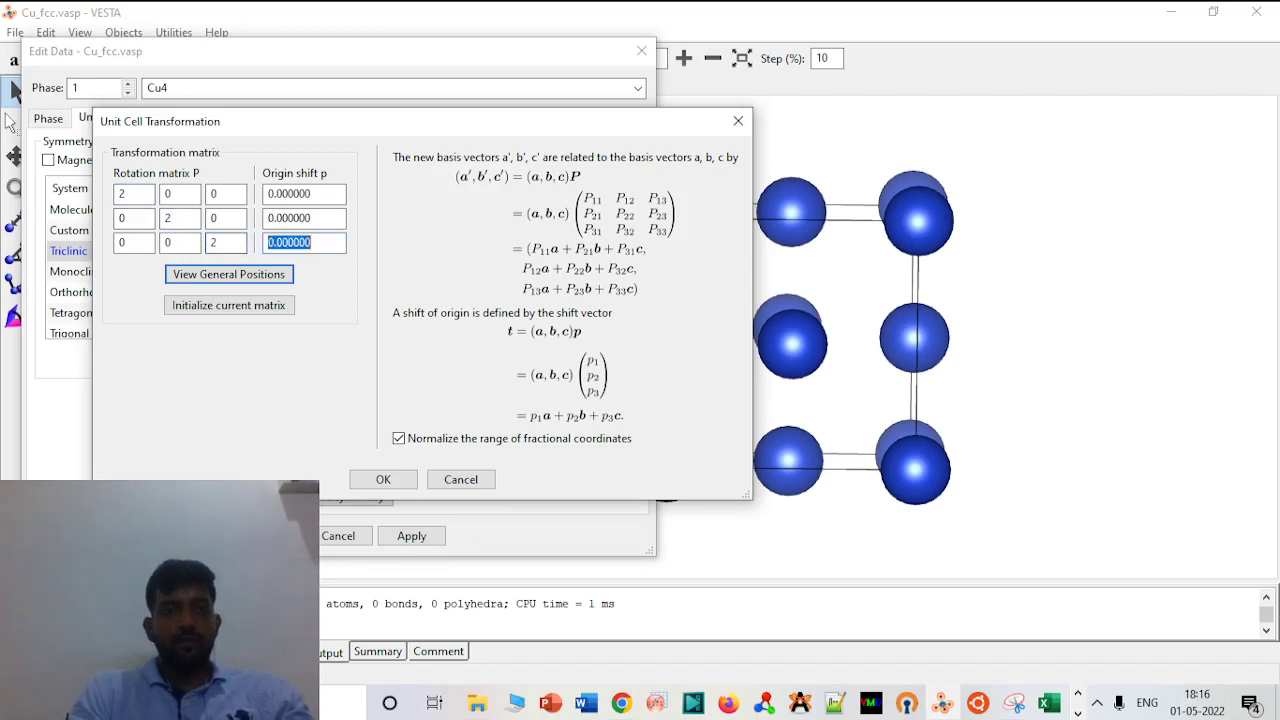
# Accept the transformation, searching atoms in the new unit cell to add as new sites, and apply it to the structure
pyautogui.click(380, 480)
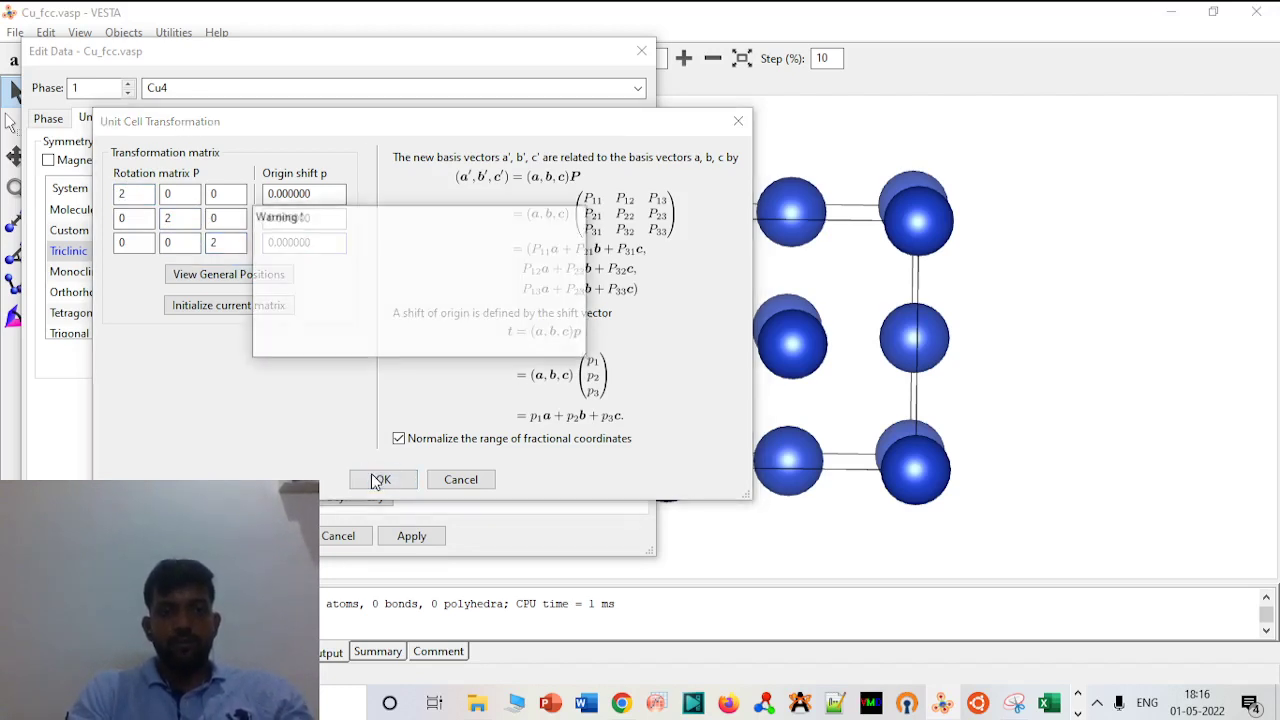
pyautogui.click(475, 342)
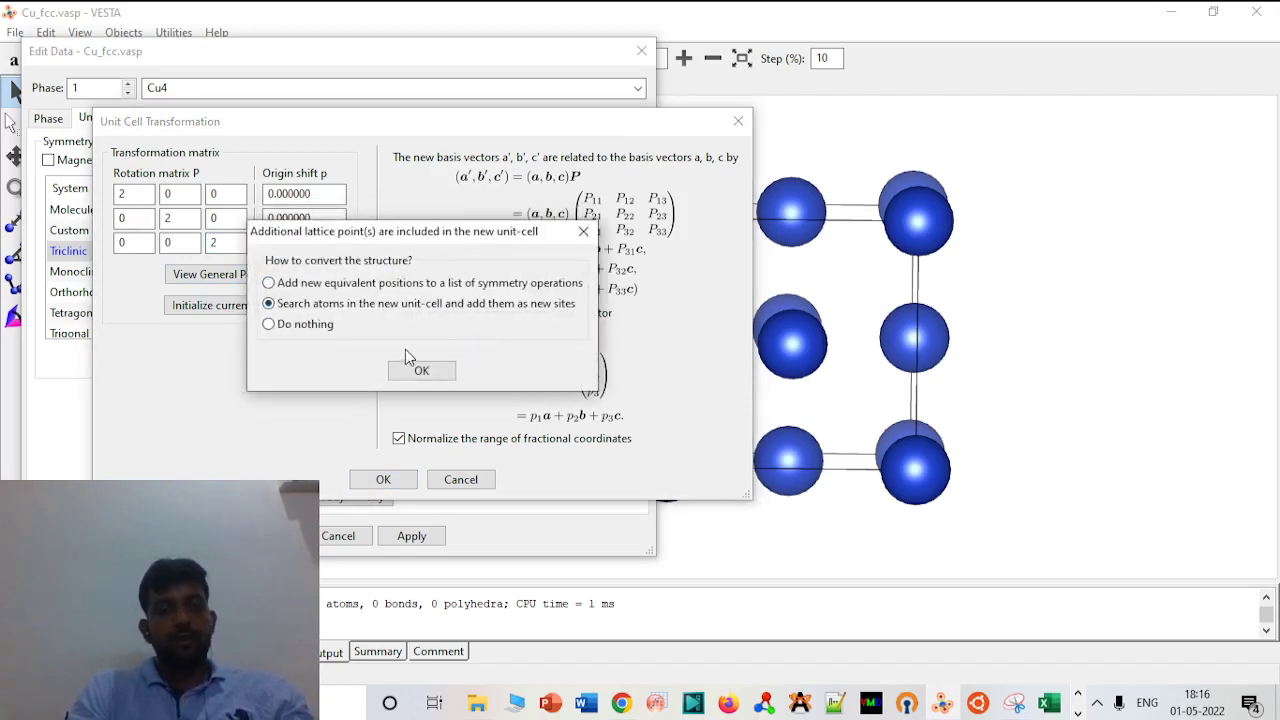
pyautogui.click(418, 371)
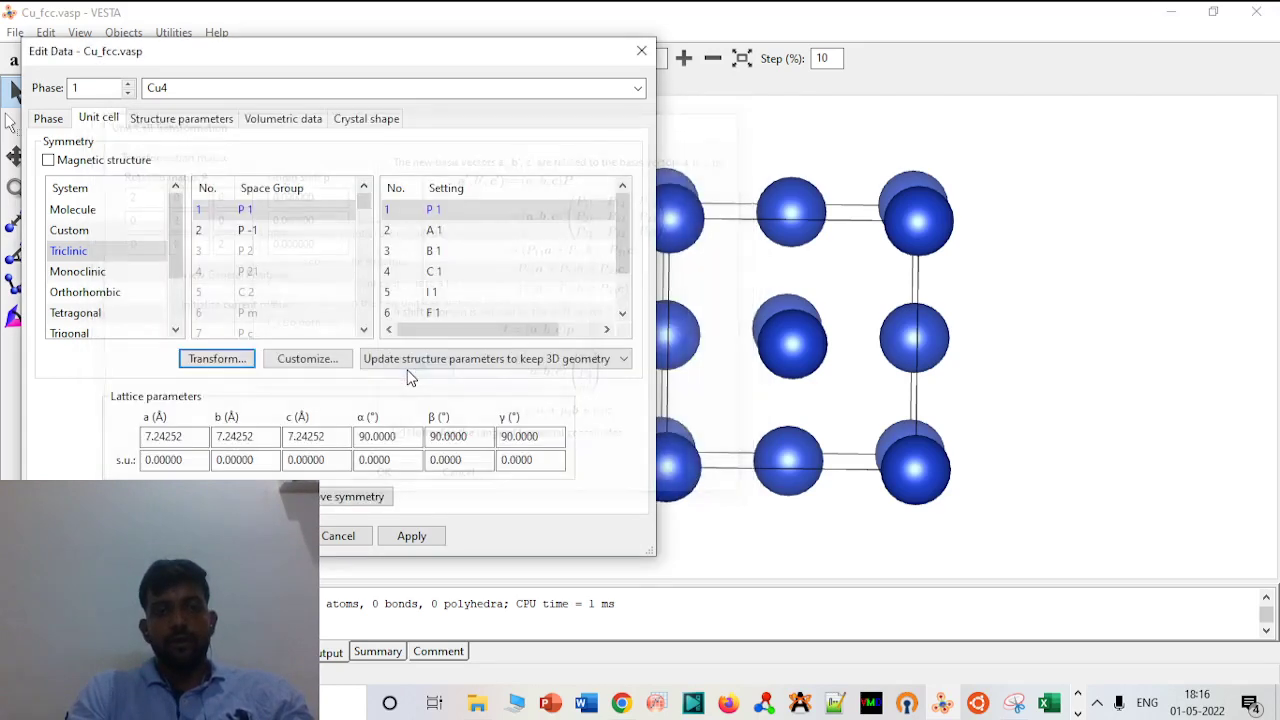
pyautogui.click(420, 540)
pyautogui.click(808, 345)
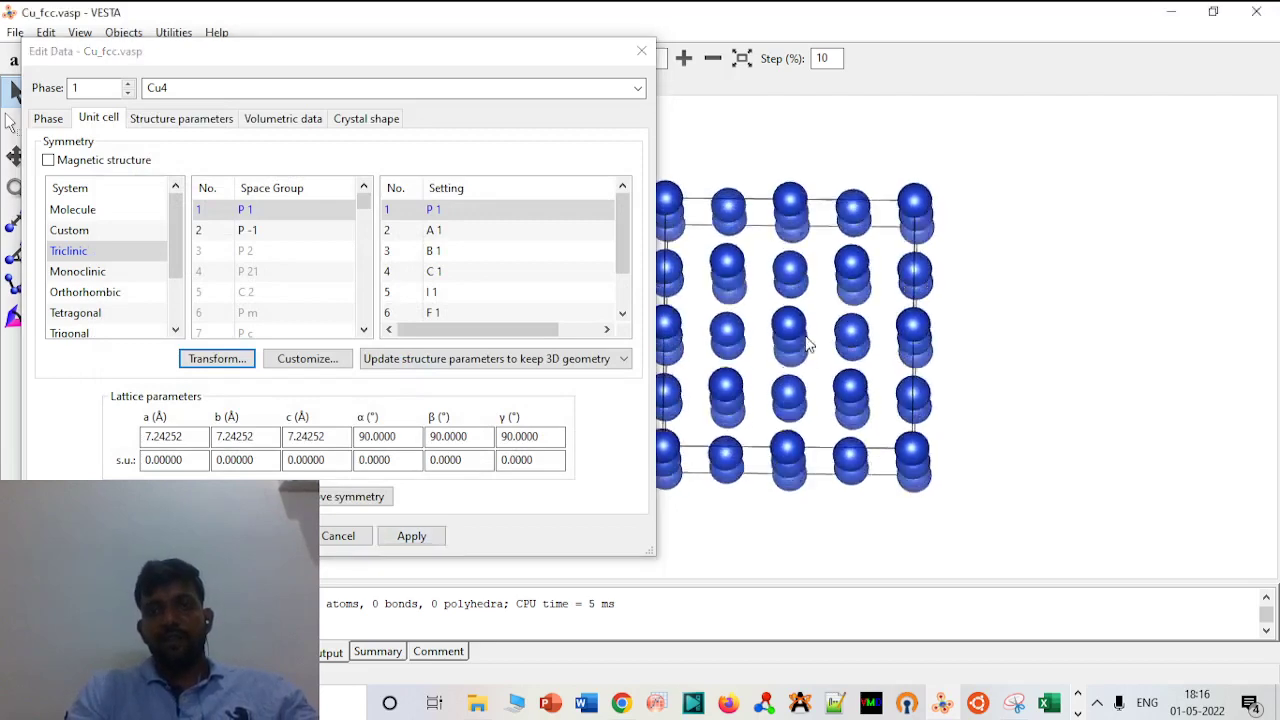
pyautogui.moveTo(808, 345)
pyautogui.mouseDown()
pyautogui.moveTo(829, 366)
pyautogui.moveTo(806, 362)
pyautogui.moveTo(833, 405)
pyautogui.moveTo(829, 445)
pyautogui.moveTo(823, 335)
pyautogui.moveTo(810, 375)
pyautogui.moveTo(815, 362)
pyautogui.mouseUp()
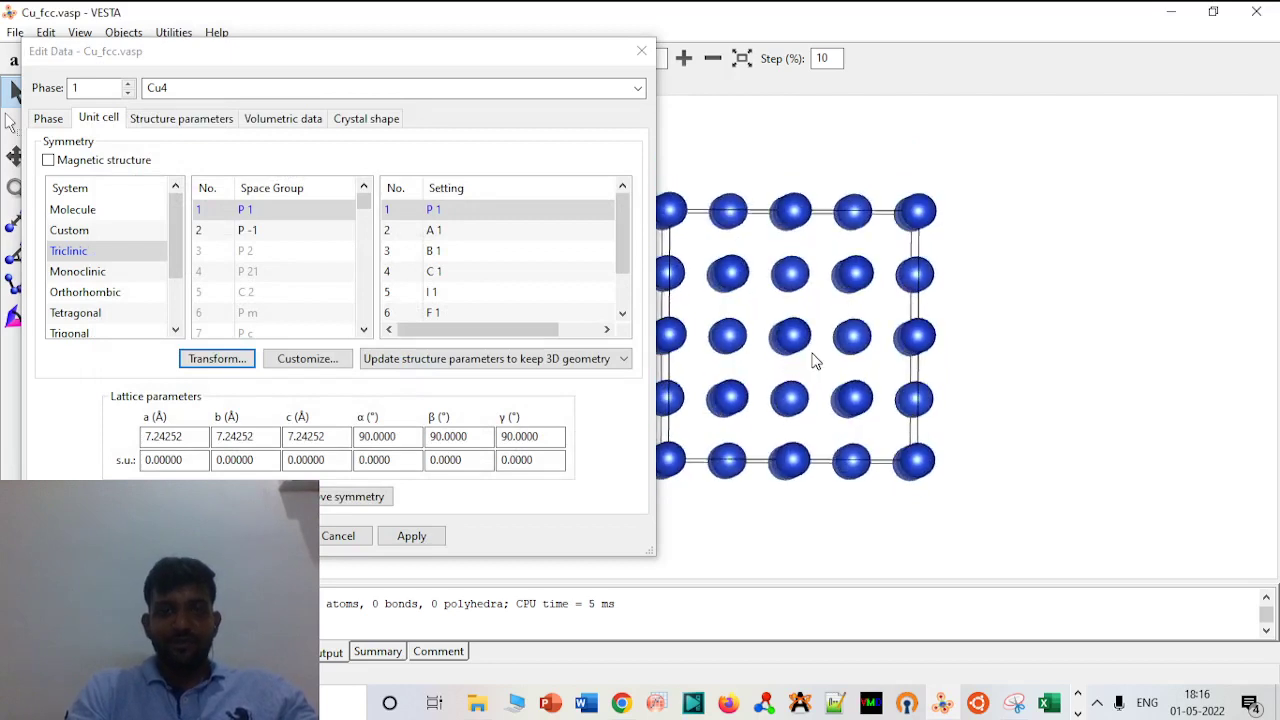
pyautogui.click(411, 536)
pyautogui.click(265, 536)
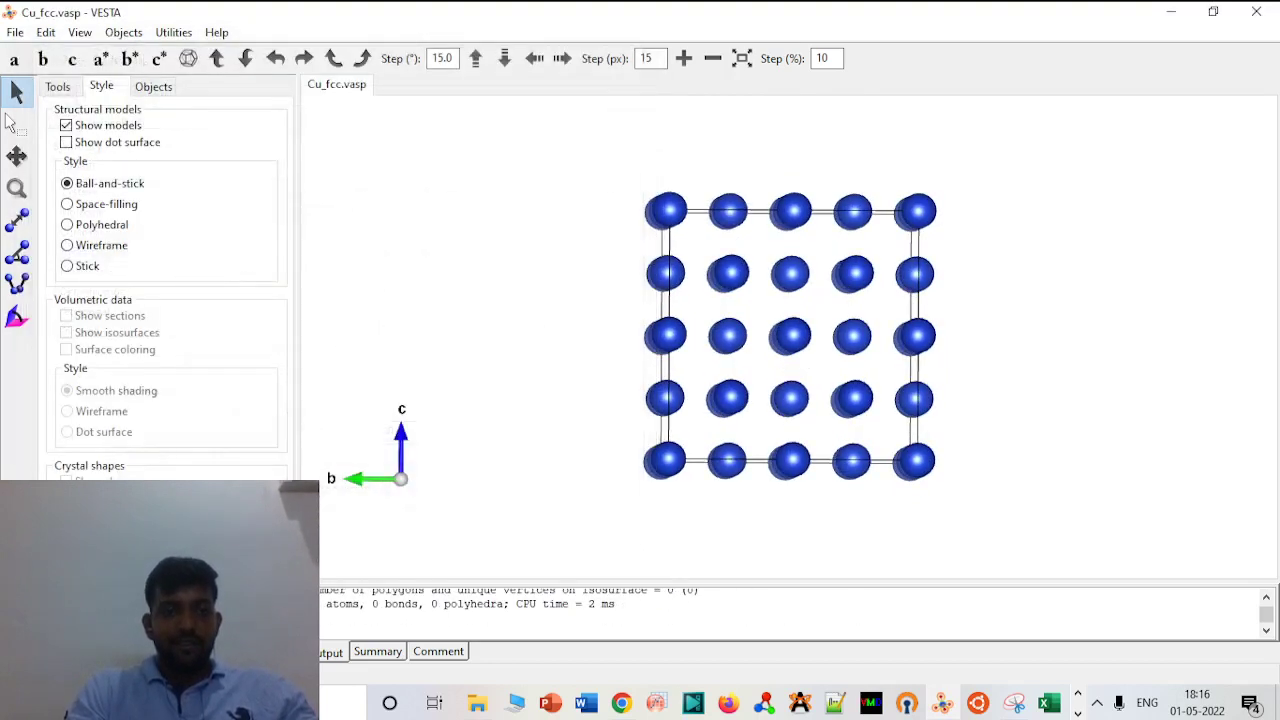
pyautogui.click(110, 634)
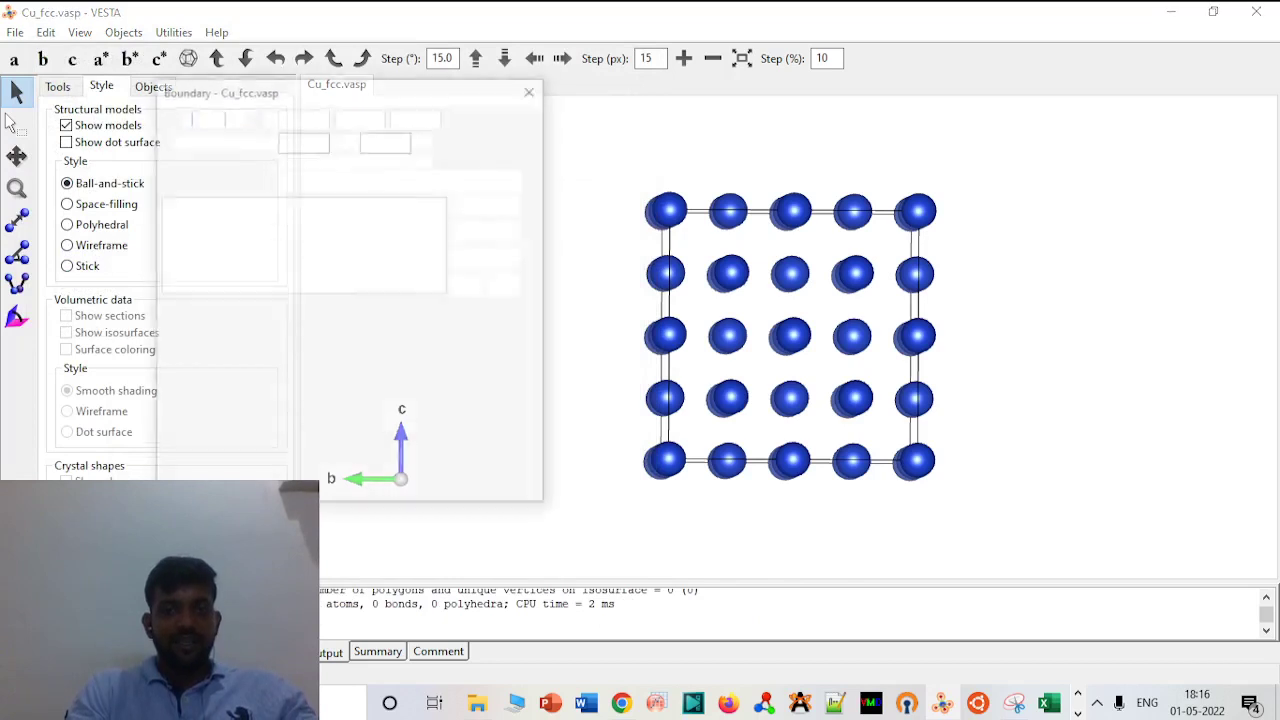
pyautogui.click(533, 88)
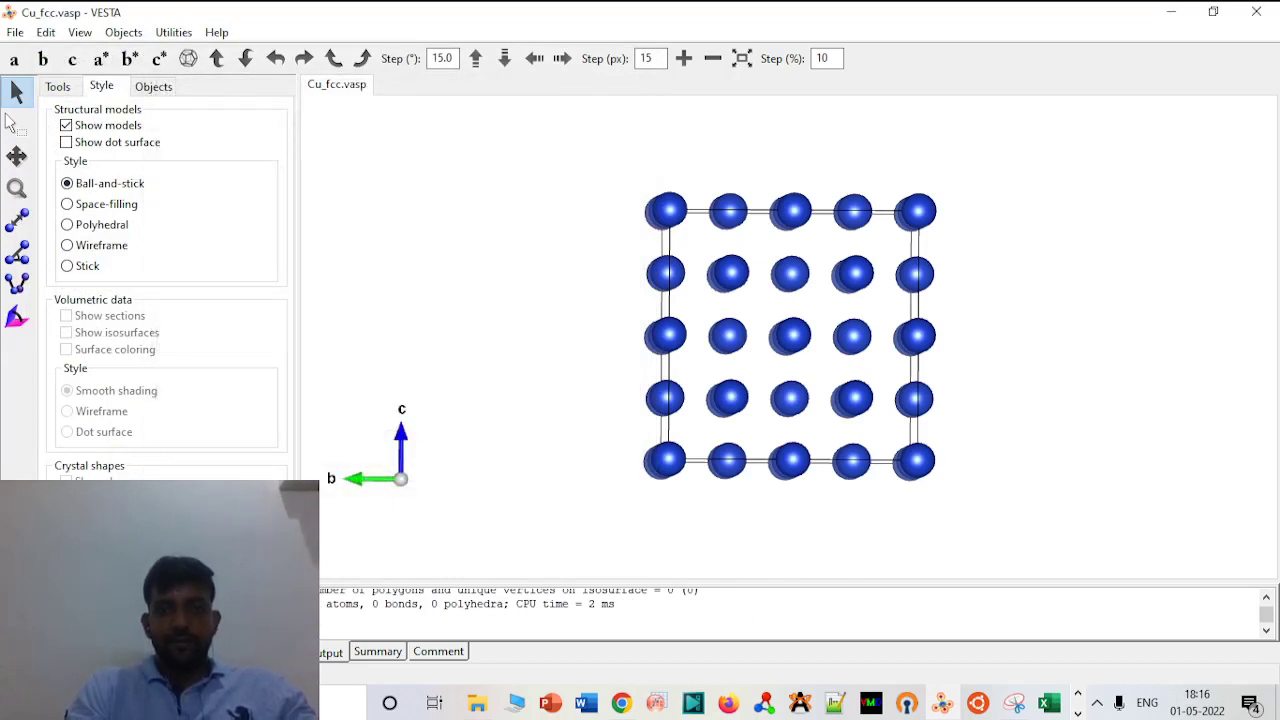
pyautogui.click(110, 608)
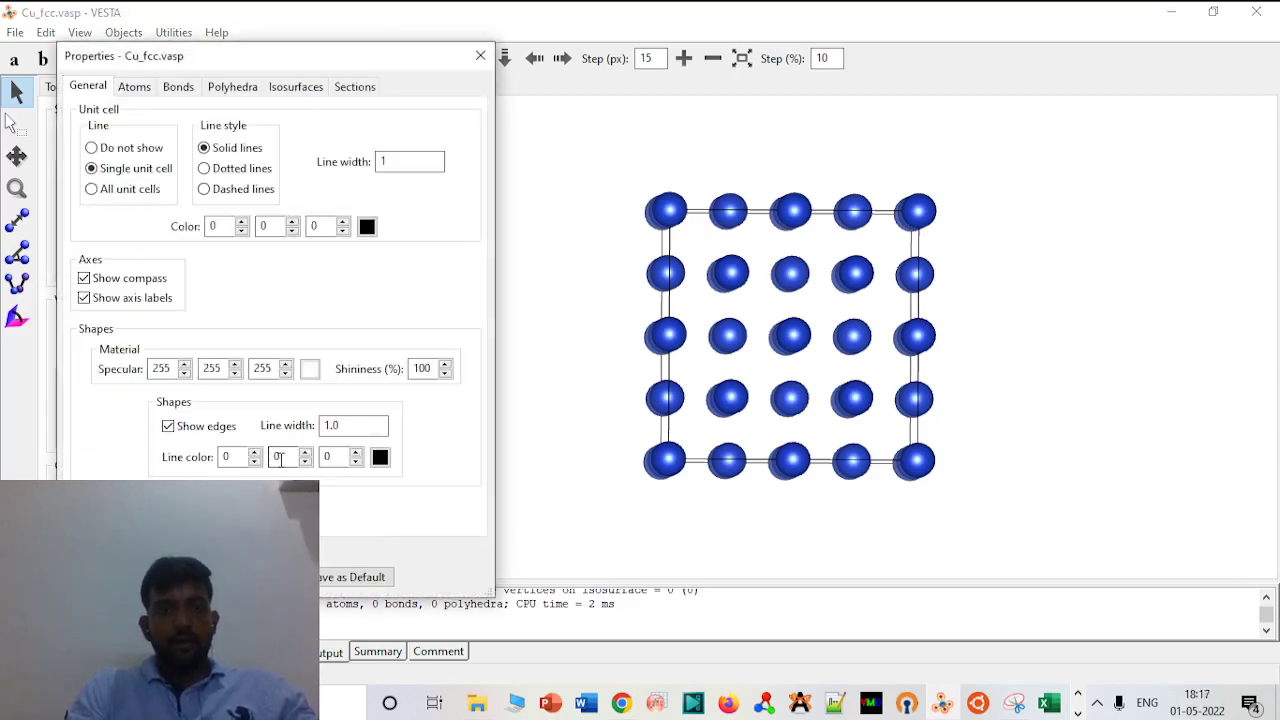
pyautogui.click(481, 57)
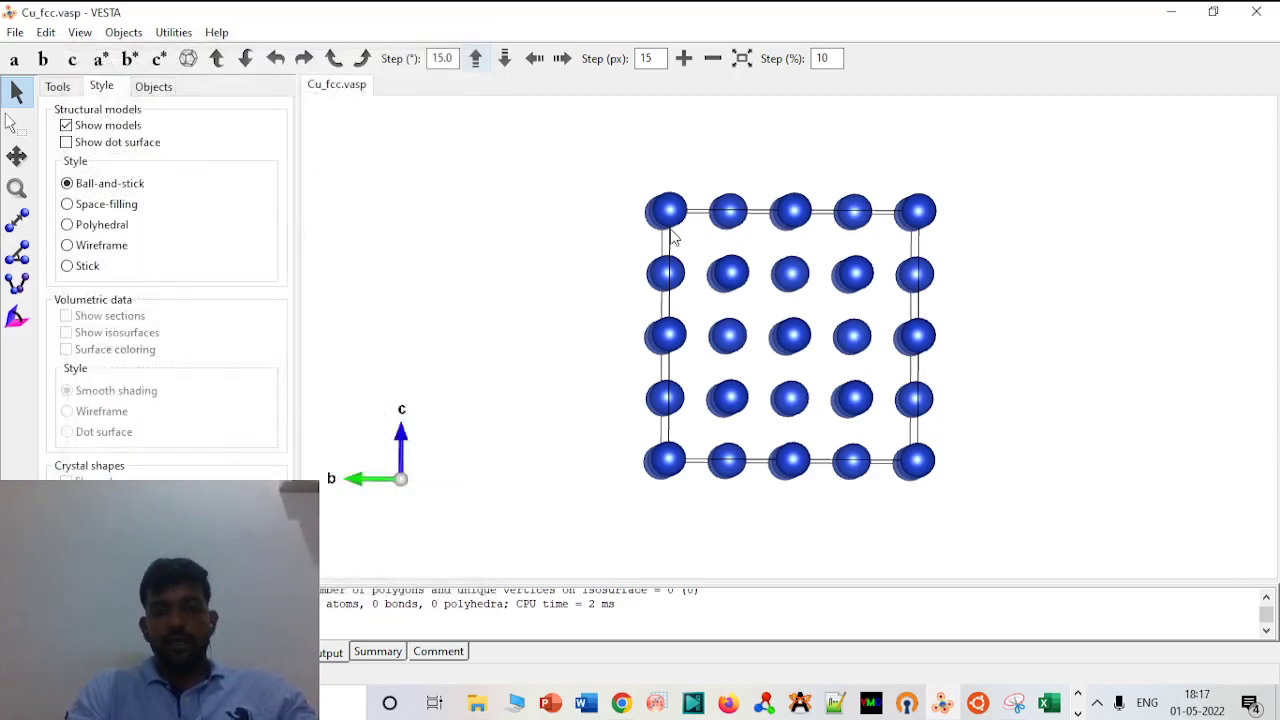
# Add a new lattice plane with Miller indices 1 0 0 and rotate the supercell to inspect it
pyautogui.moveTo(700, 240); pyautogui.dragTo(637, 257)
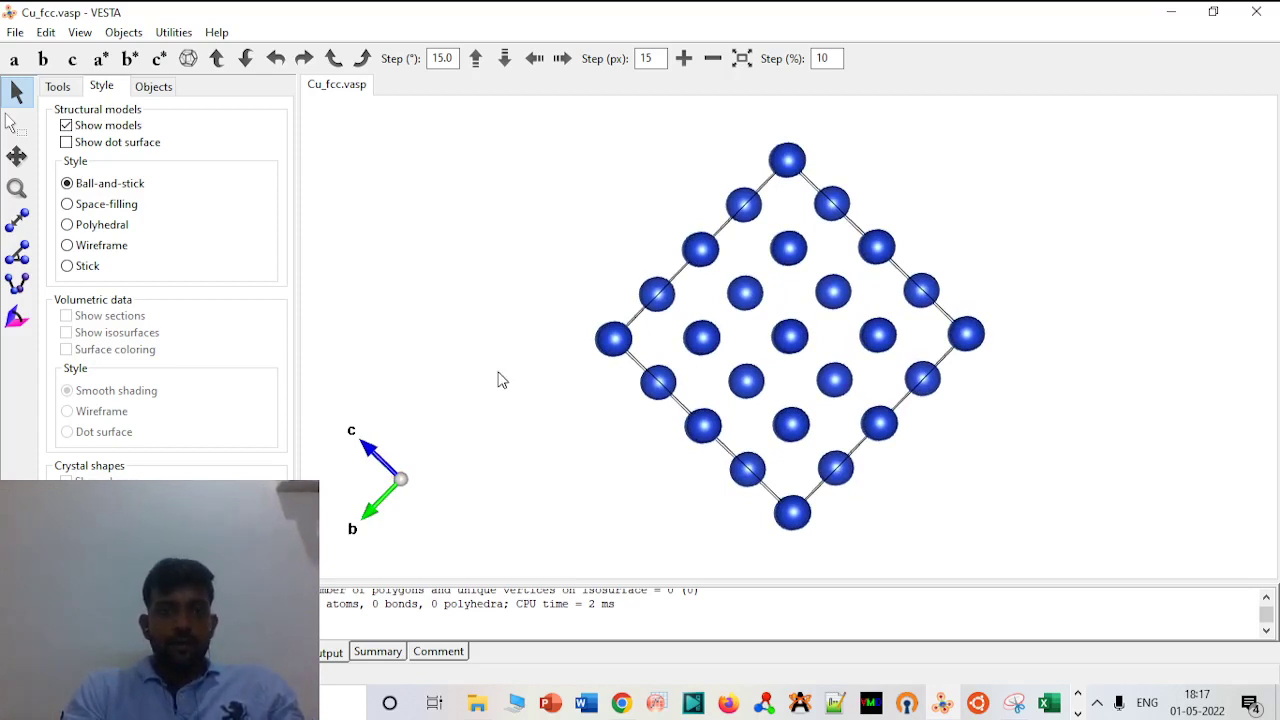
pyautogui.click(56, 34)
pyautogui.moveTo(88, 106)
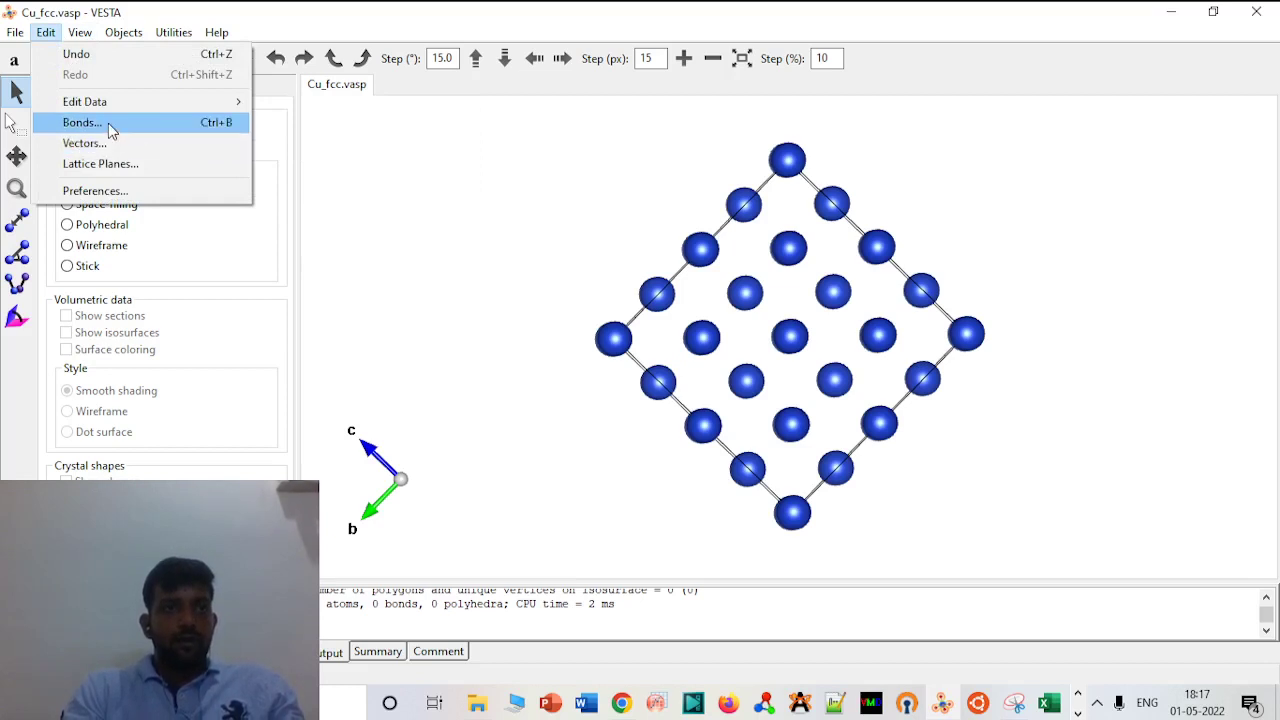
pyautogui.click(108, 165)
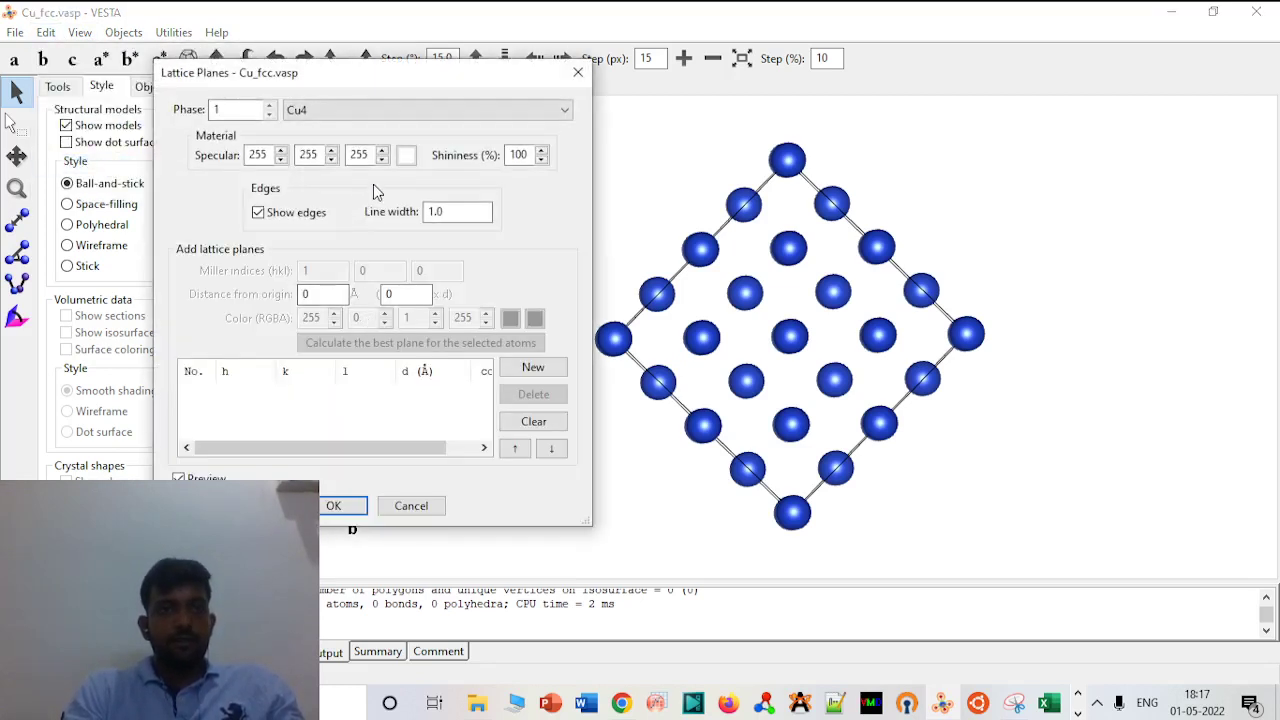
pyautogui.click(533, 368)
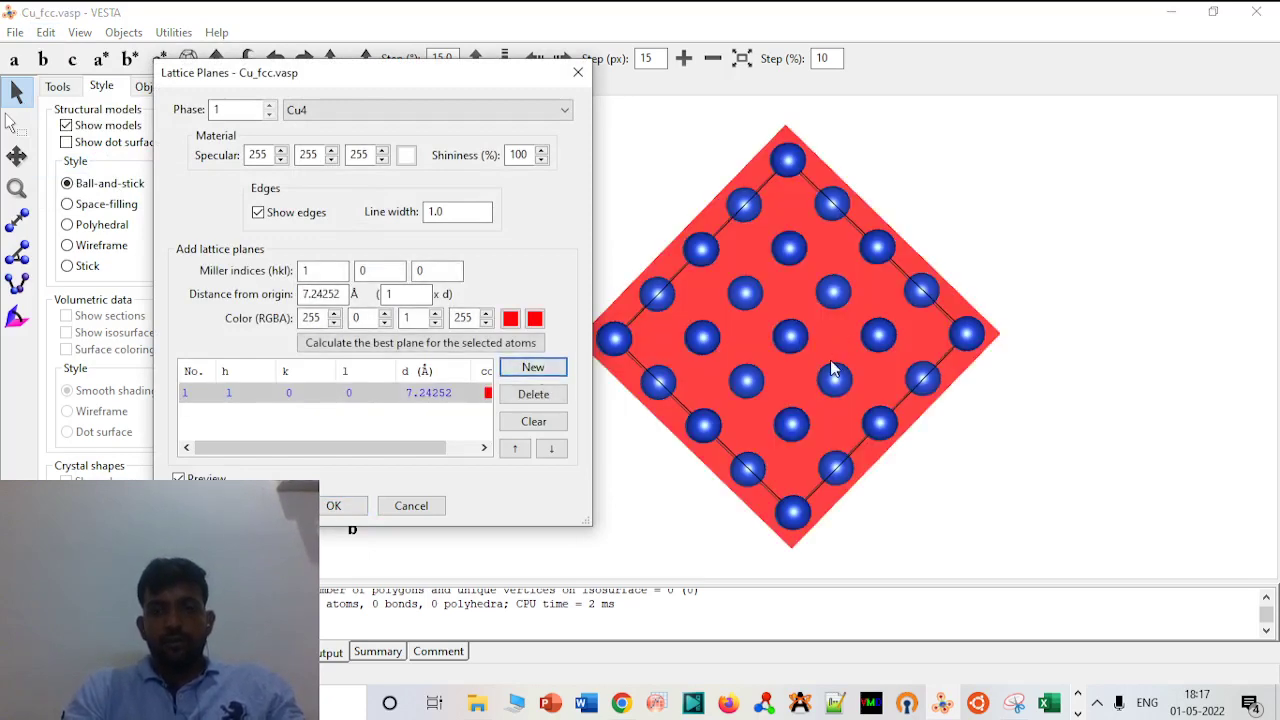
pyautogui.moveTo(831, 370); pyautogui.dragTo(947, 342)
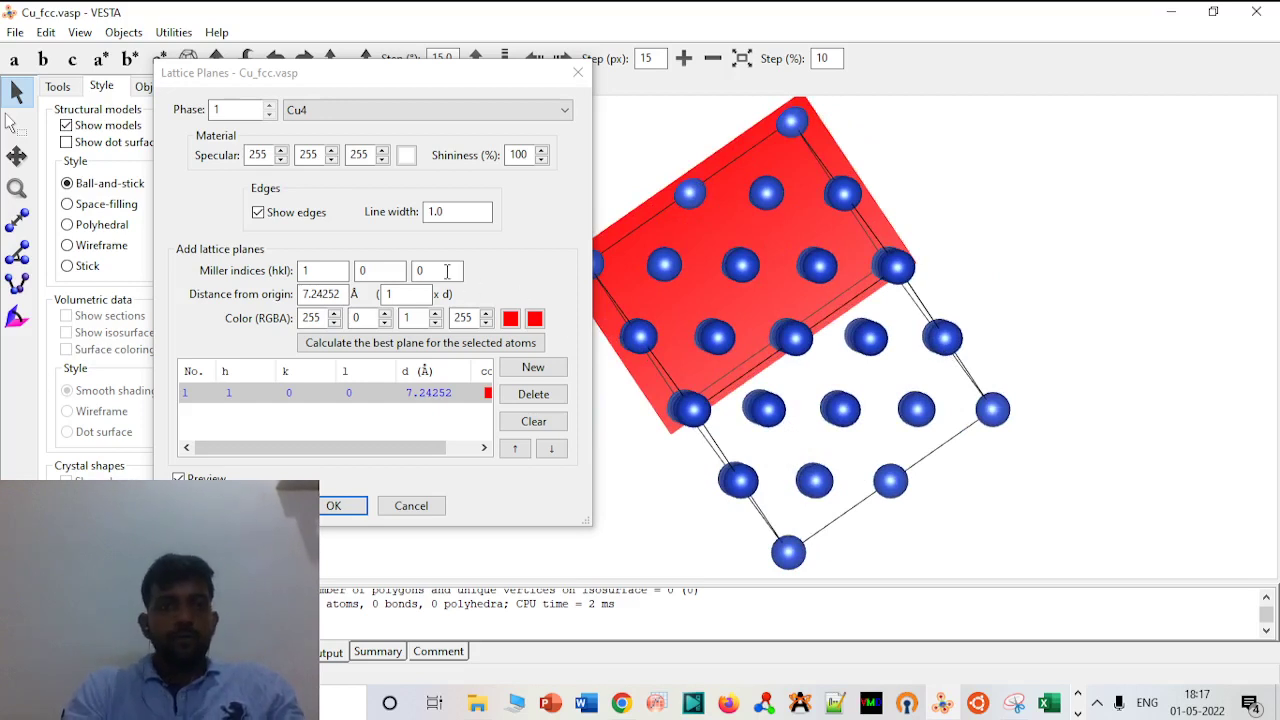
# Change the lattice plane's Miller indices to 1 1 1, accept the settings and rotate the model to see the plane nearly edge-on
pyautogui.click(366, 274)
pyautogui.click(372, 274)
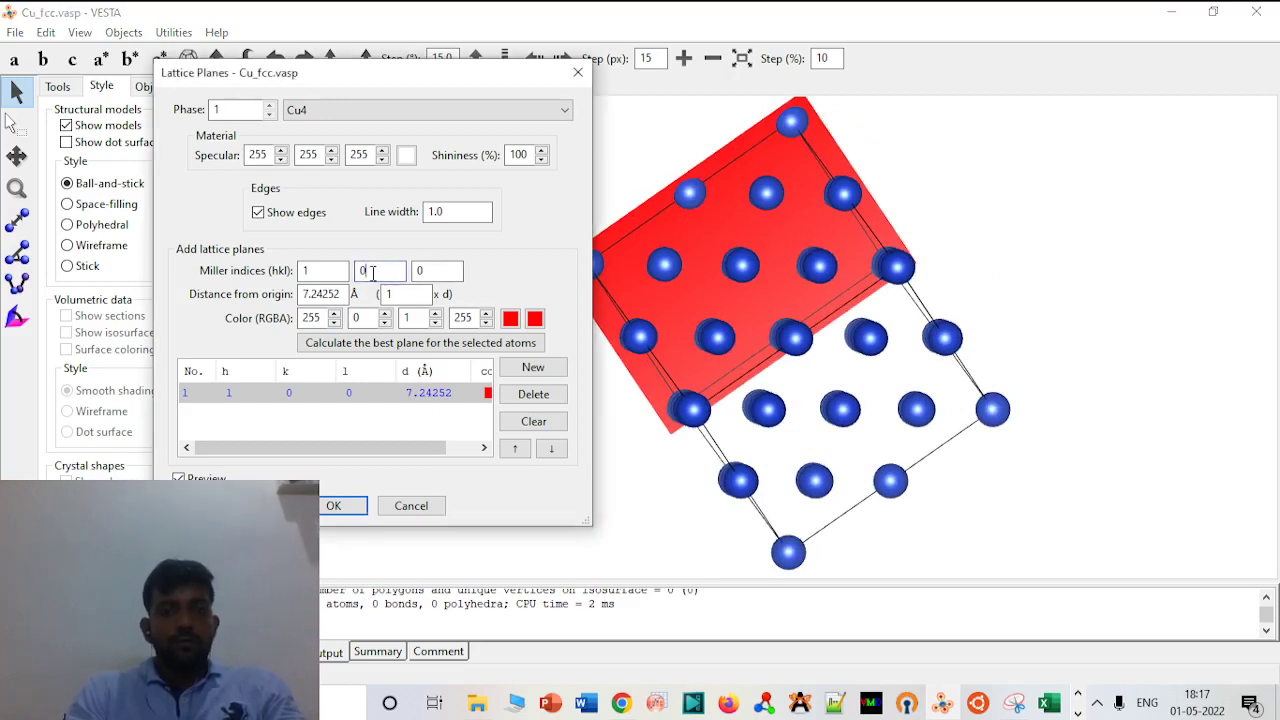
pyautogui.press('BackSpace')
pyautogui.write('1')
pyautogui.click(428, 274)
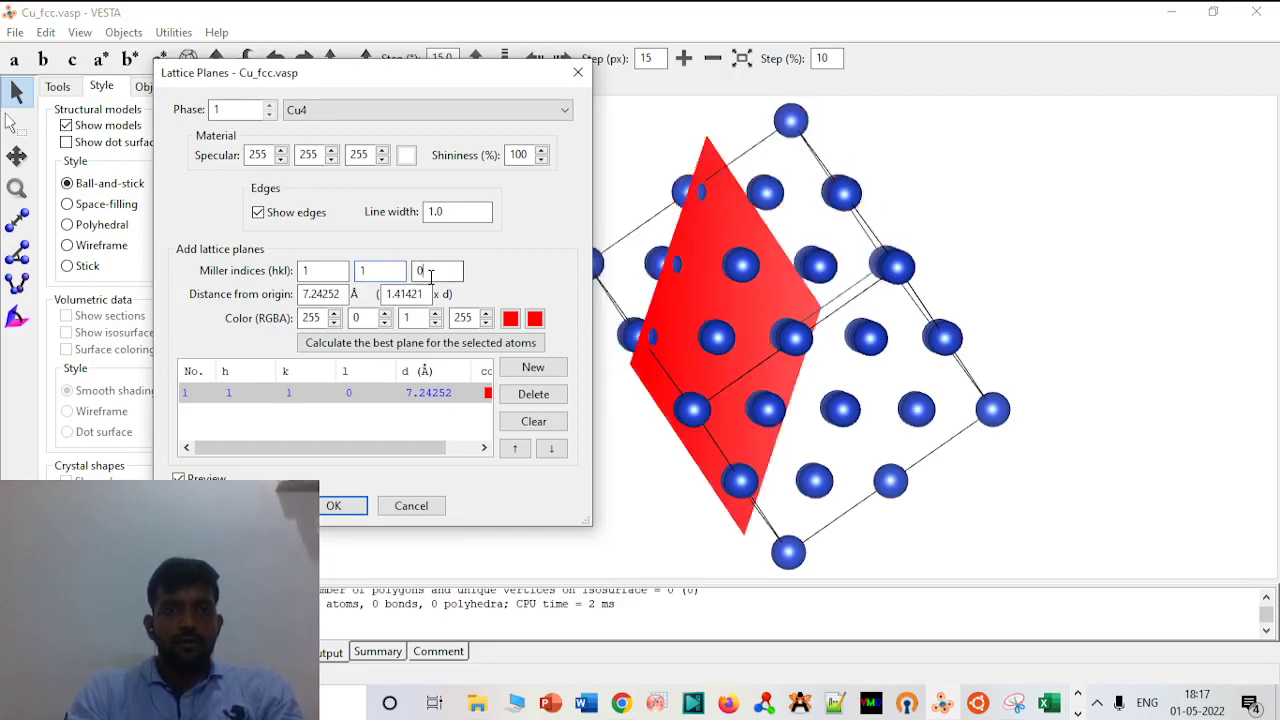
pyautogui.click(334, 505)
pyautogui.moveTo(823, 380)
pyautogui.mouseDown()
pyautogui.moveTo(829, 503)
pyautogui.moveTo(909, 549)
pyautogui.moveTo(909, 520)
pyautogui.moveTo(768, 383)
pyautogui.moveTo(888, 370)
pyautogui.moveTo(863, 397)
pyautogui.moveTo(870, 413)
pyautogui.moveTo(871, 395)
pyautogui.moveTo(846, 394)
pyautogui.moveTo(849, 382)
pyautogui.moveTo(870, 388)
pyautogui.moveTo(843, 384)
pyautogui.mouseUp()
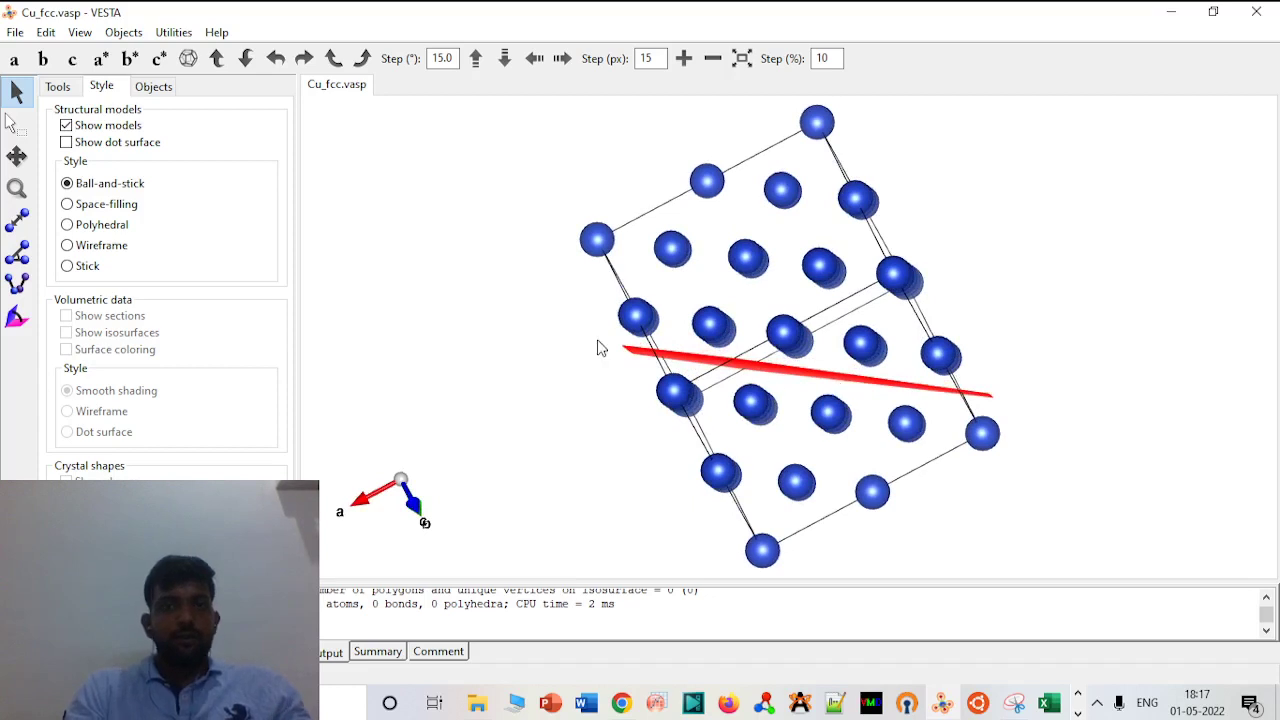
# Try setting the (1 1 1) plane's distance from the origin to 0.5 × d
pyautogui.click(46, 32)
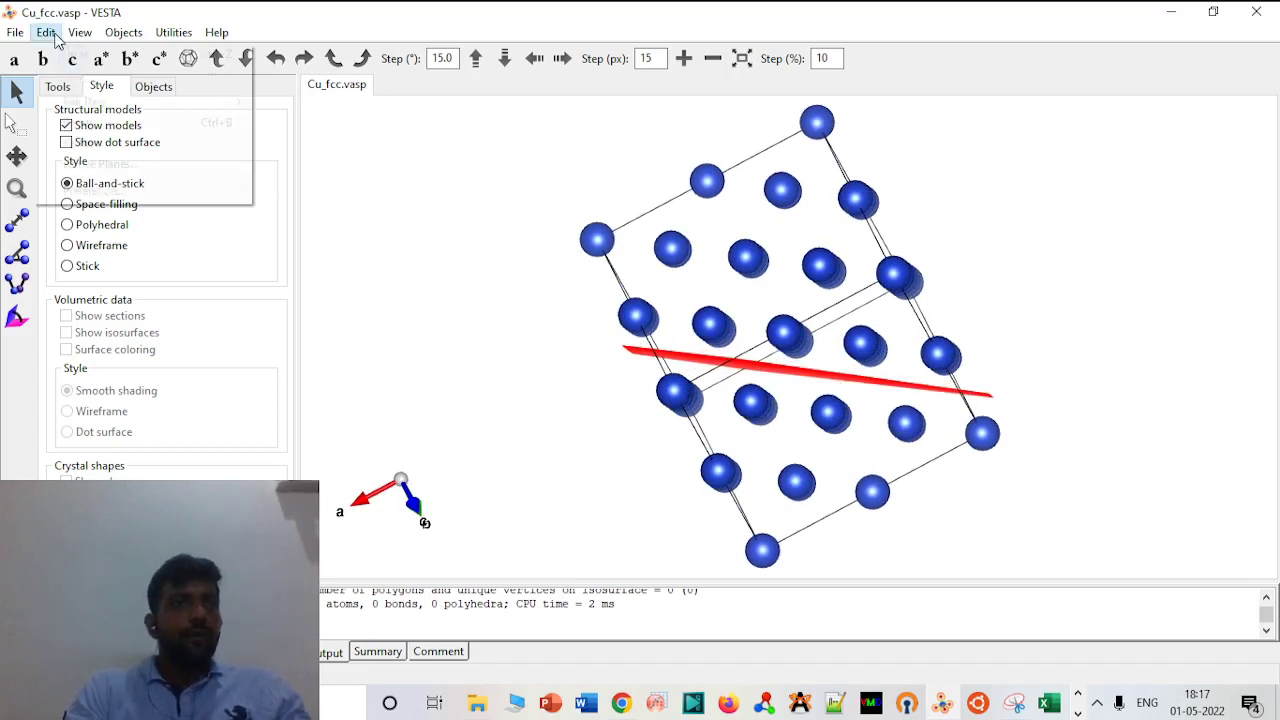
pyautogui.click(101, 164)
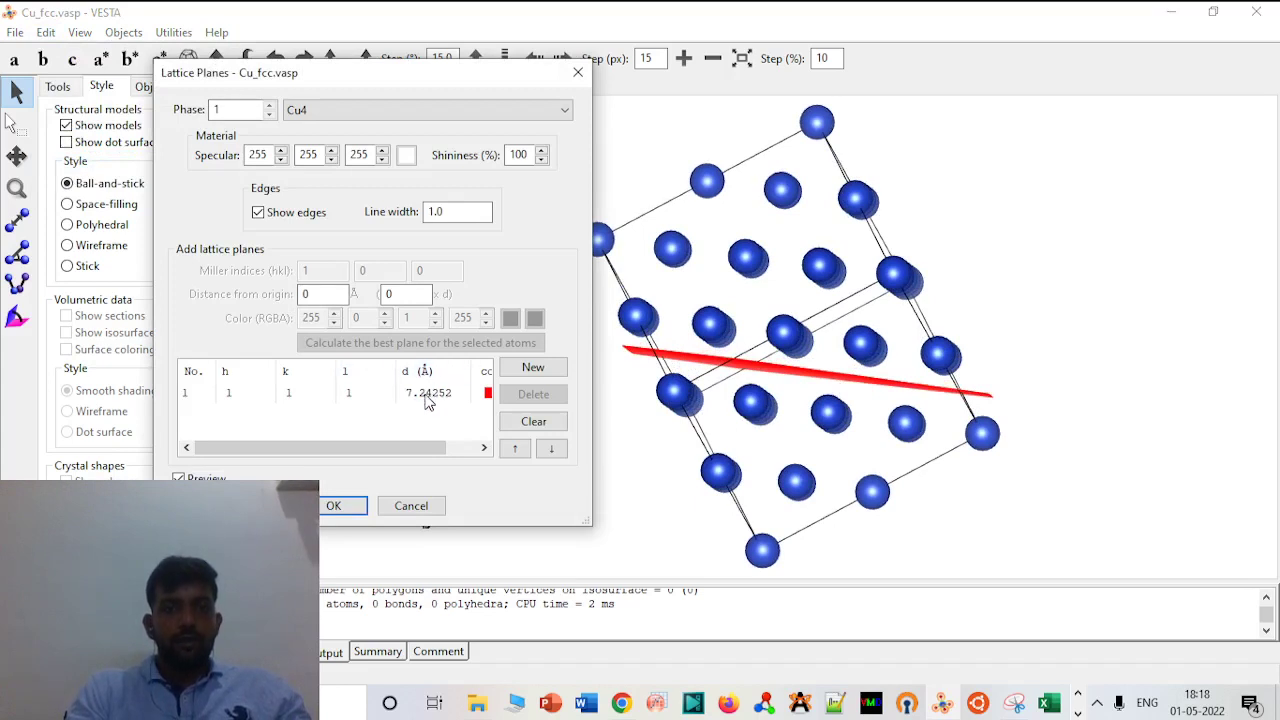
pyautogui.click(422, 393)
pyautogui.click(430, 294)
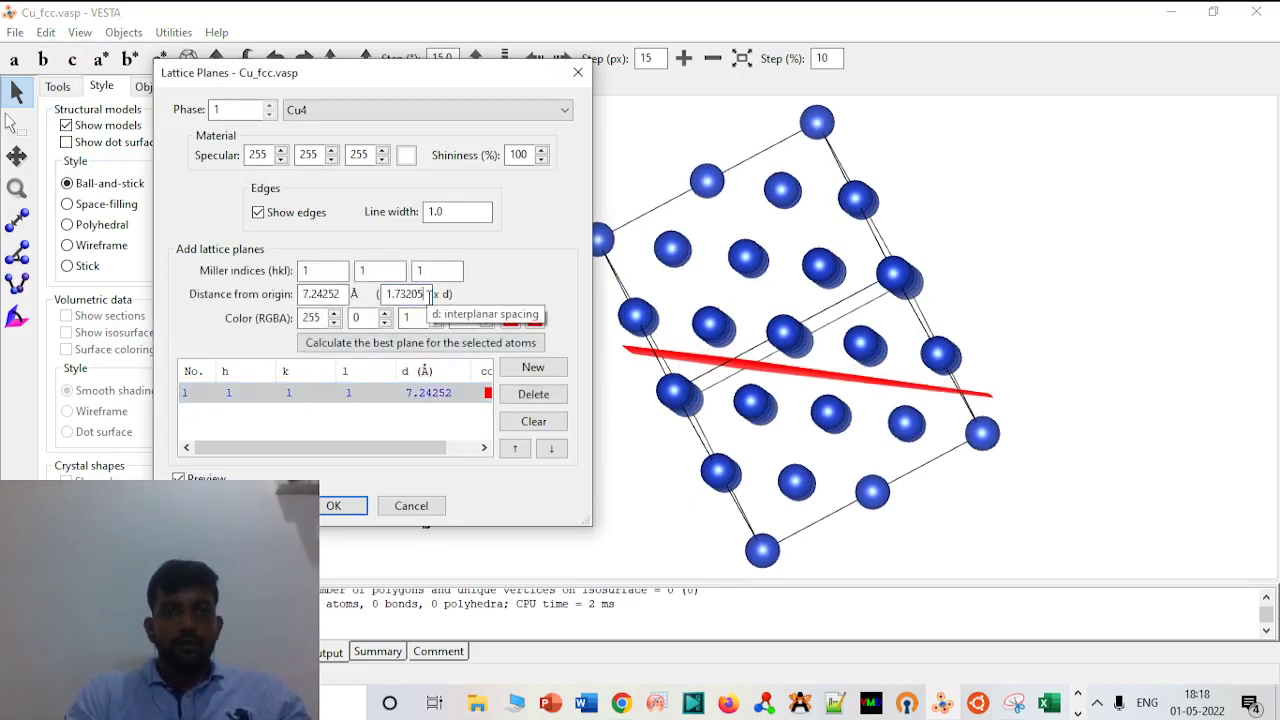
pyautogui.write('0.')
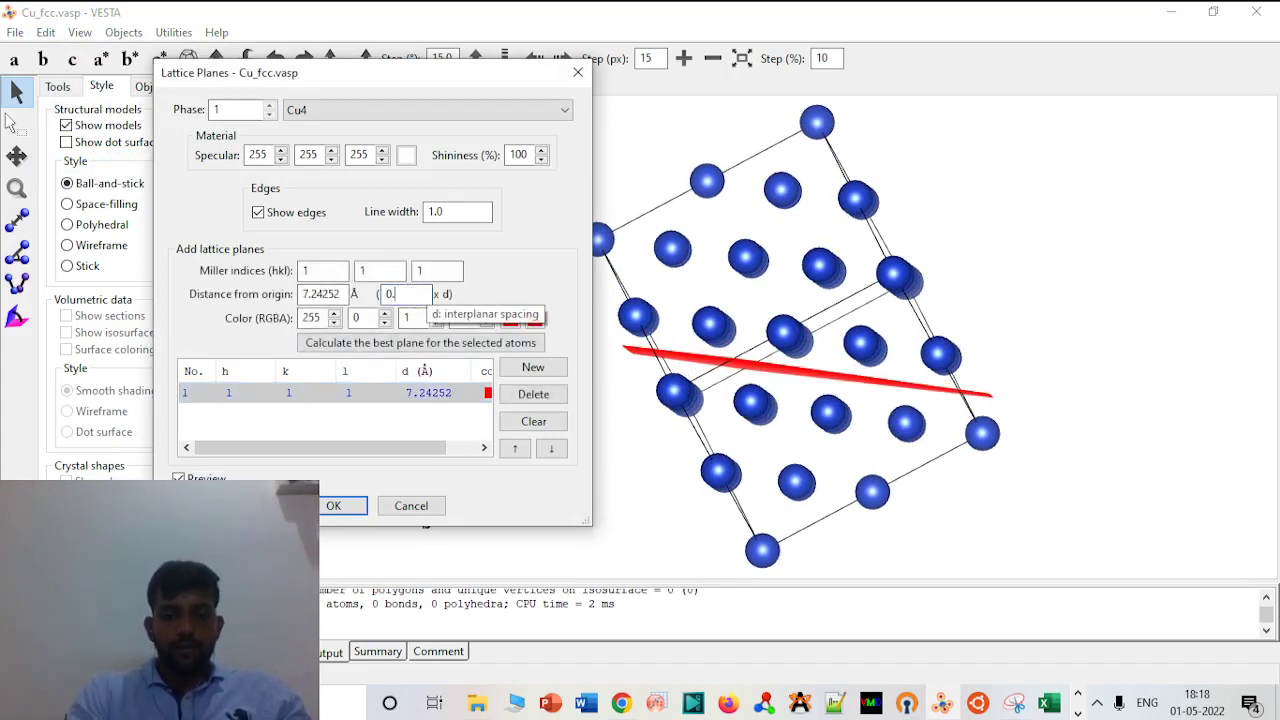
pyautogui.write('5')
pyautogui.press('Tab')
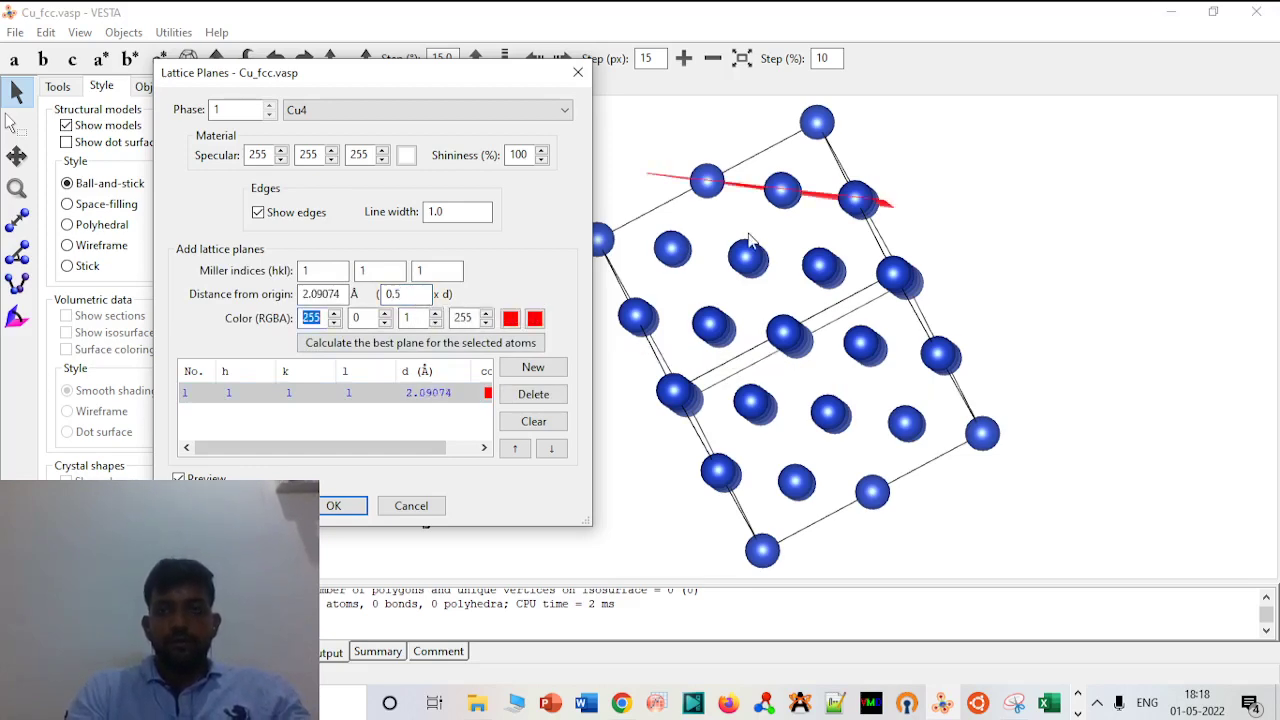
# Rotate the model to examine the (1 1 1) plane edge-on and close the lattice plane settings without accepting them
pyautogui.moveTo(749, 240); pyautogui.dragTo(753, 427)
pyautogui.moveTo(905, 402); pyautogui.dragTo(903, 402)
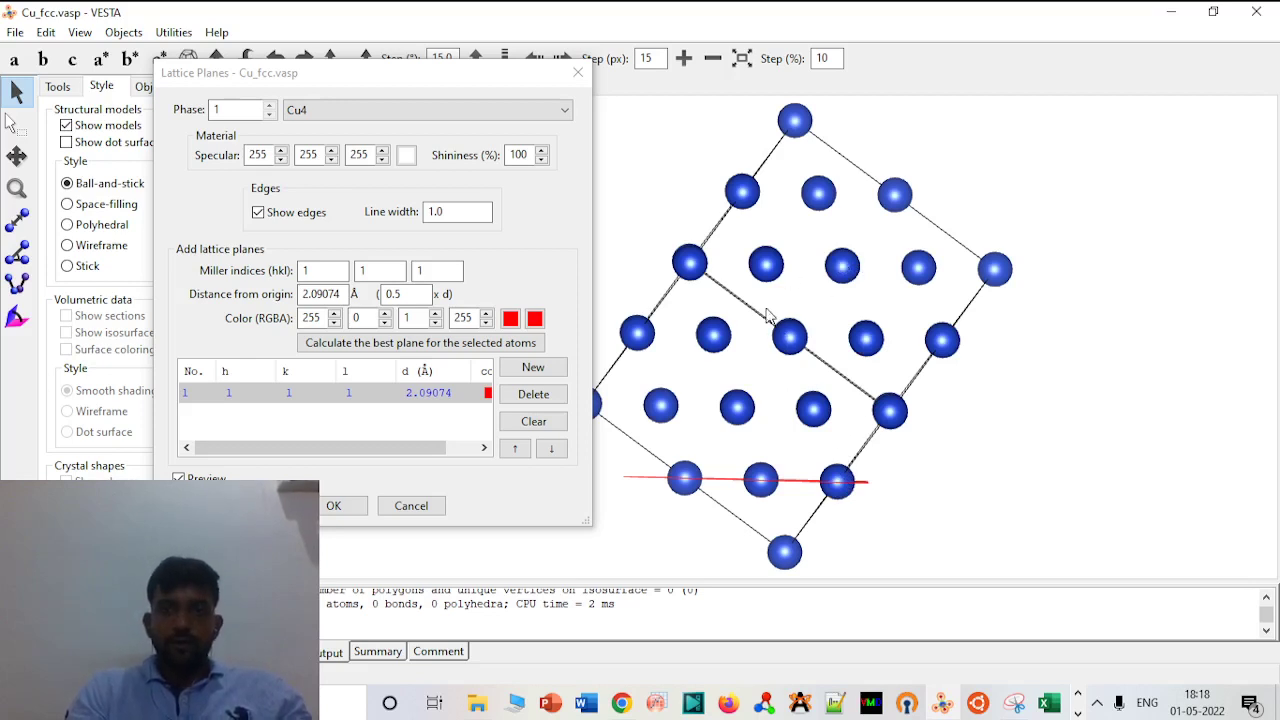
pyautogui.click(577, 72)
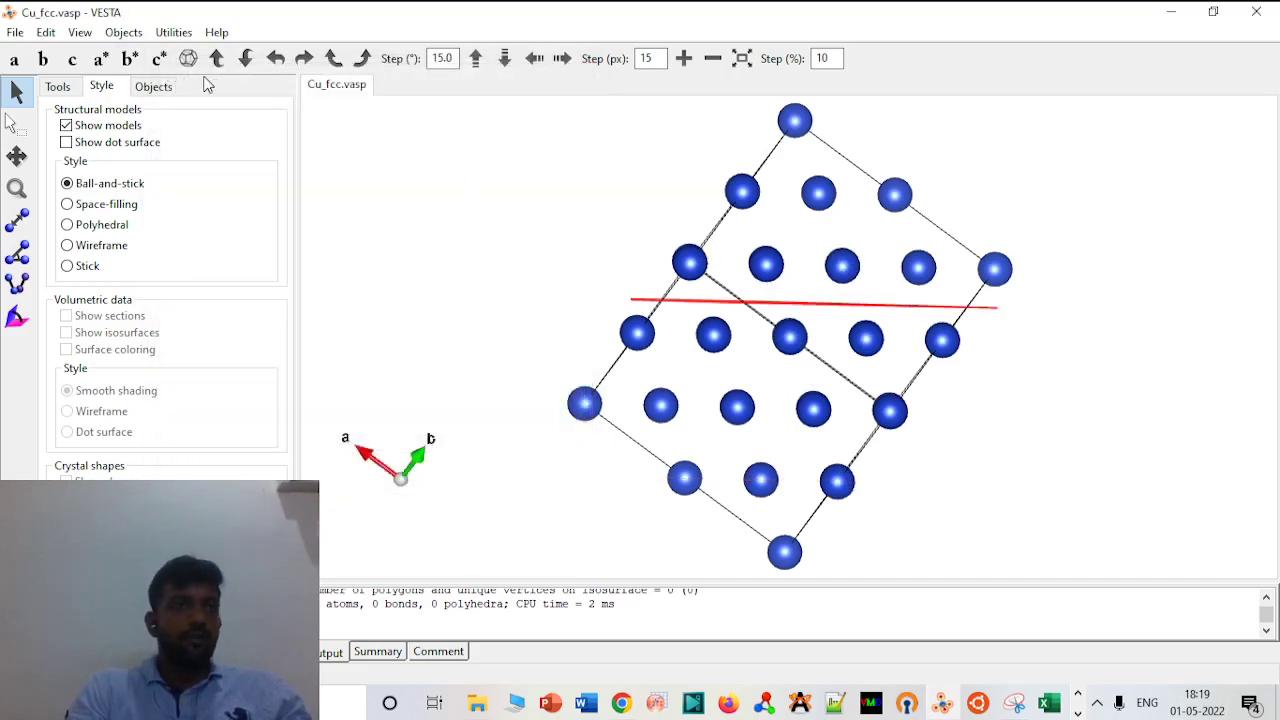
# Export the supercell structure as Cu_fcc_2_2_2.vasp in the Recording folder with Cartesian atomic coordinates
pyautogui.click(15, 32)
pyautogui.click(84, 192)
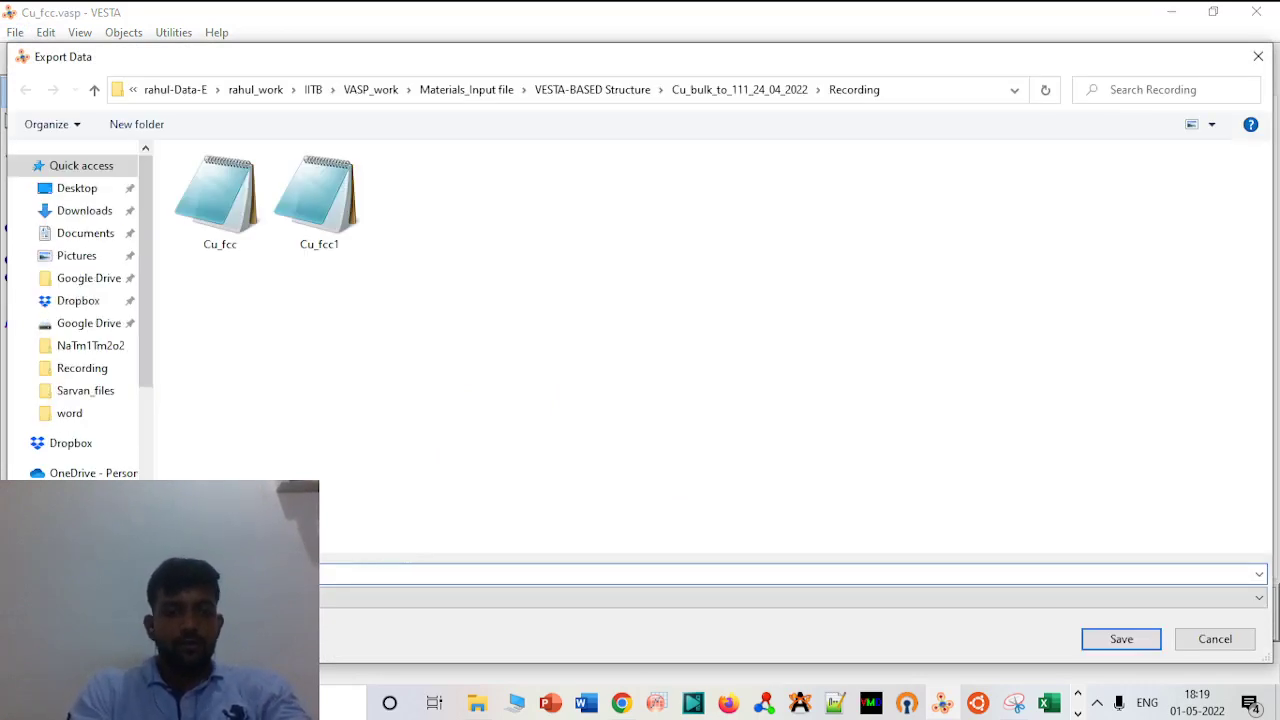
pyautogui.press('Return')
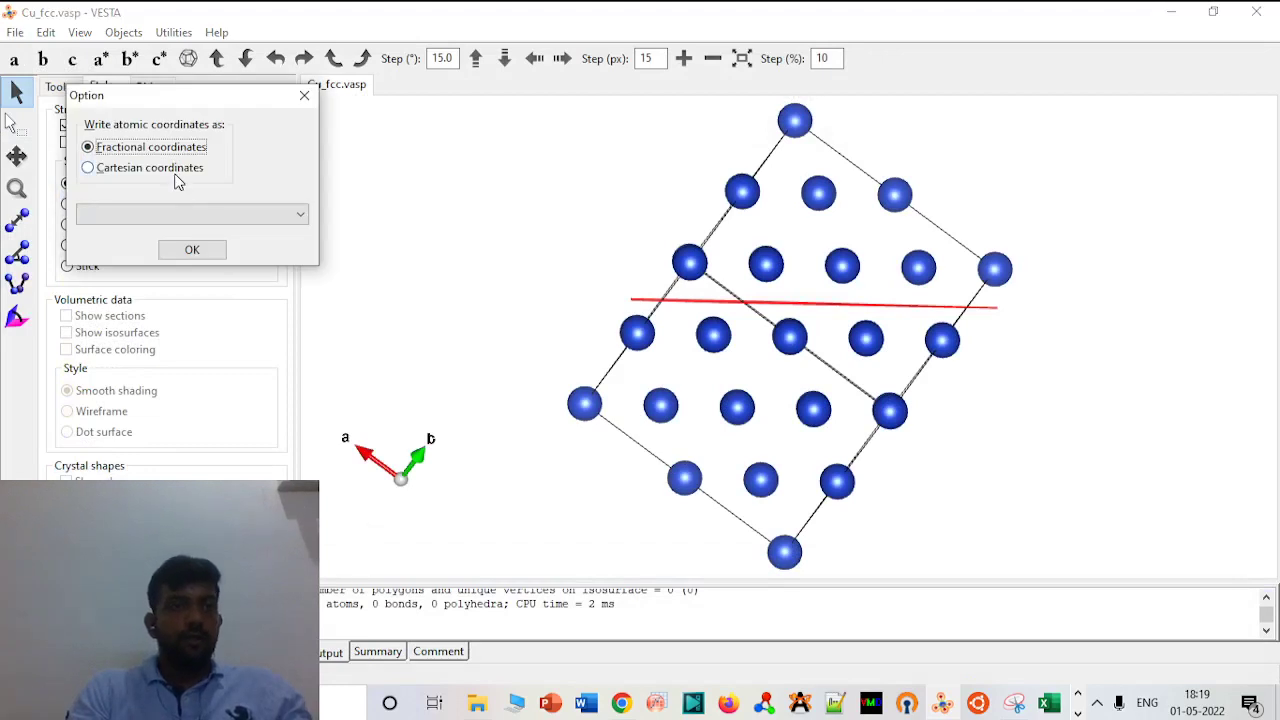
pyautogui.click(172, 169)
pyautogui.click(192, 250)
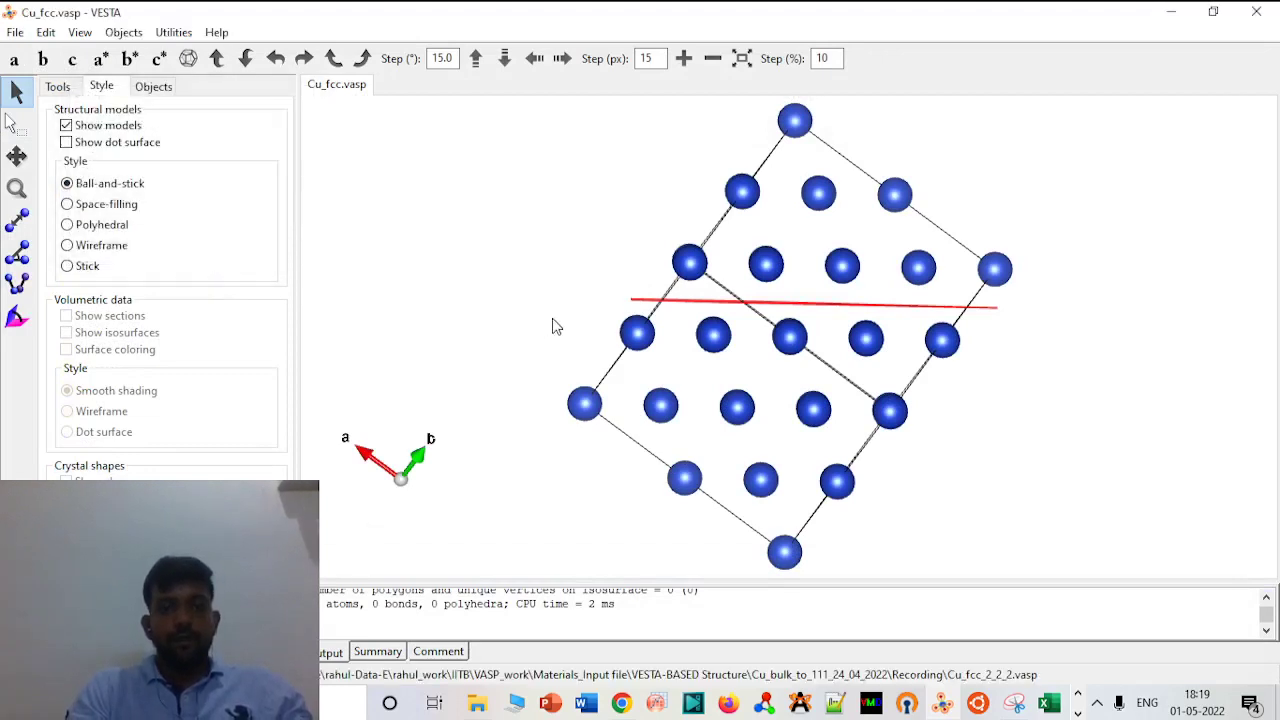
# Open the exported Cu_fcc_2_2_2 file from the Recording folder to check its lattice vectors and Cartesian coordinates, and return to VESTA
pyautogui.moveTo(478, 703)
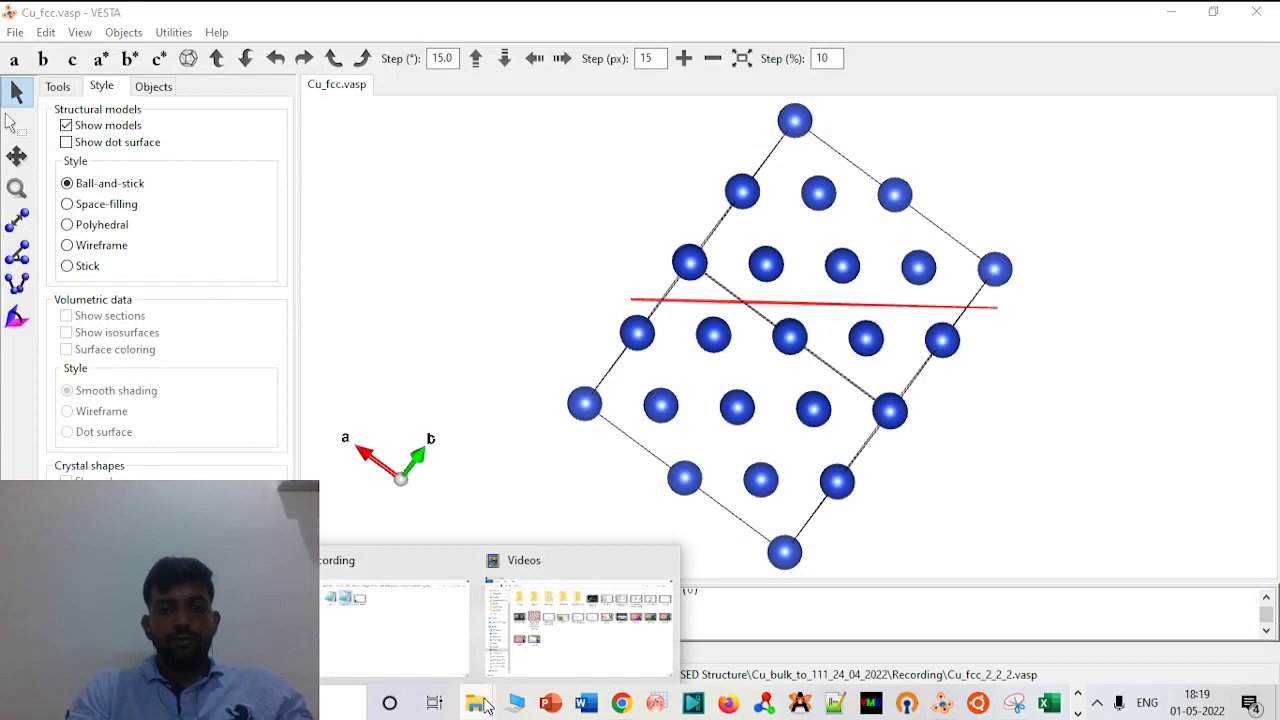
pyautogui.click(421, 590)
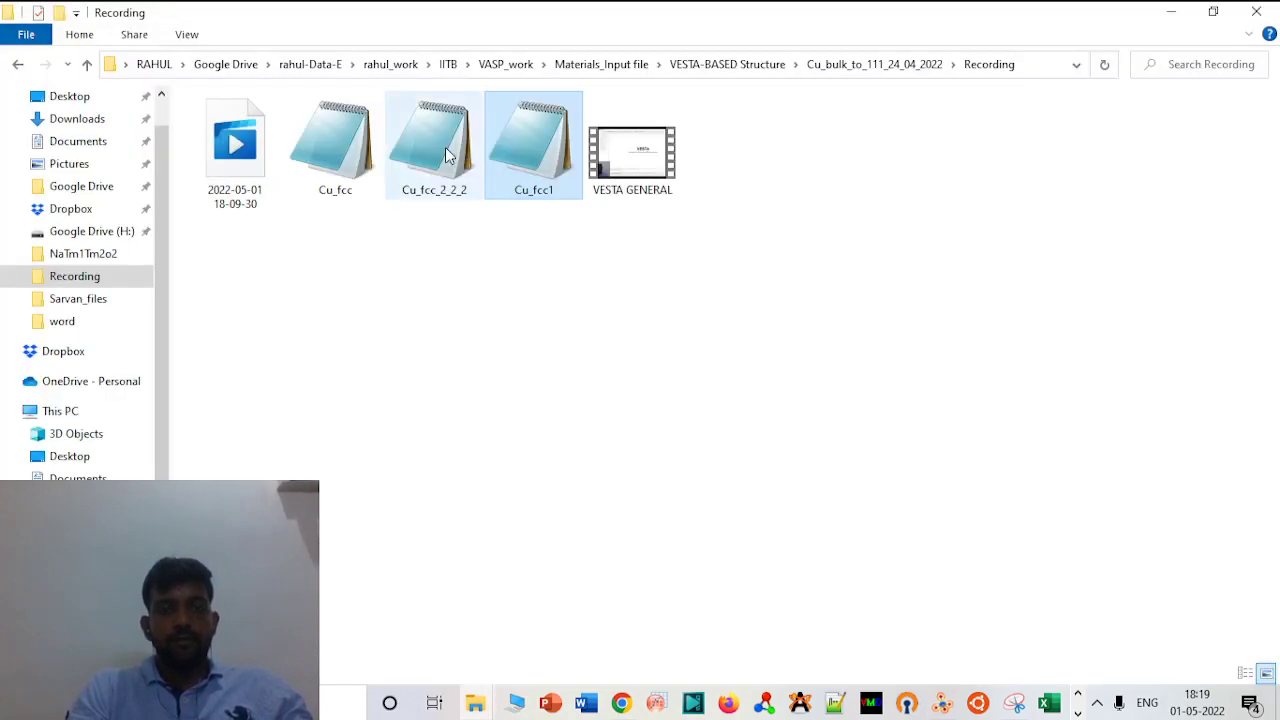
pyautogui.click(445, 147)
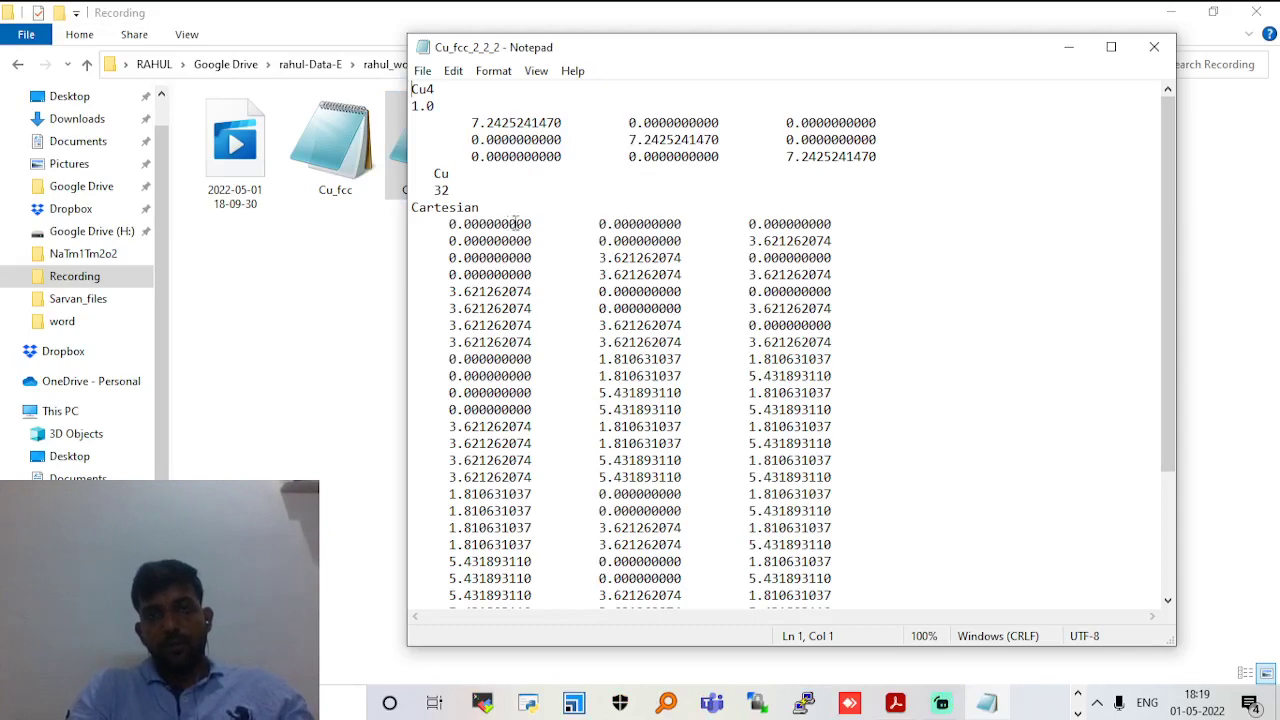
pyautogui.click(1068, 47)
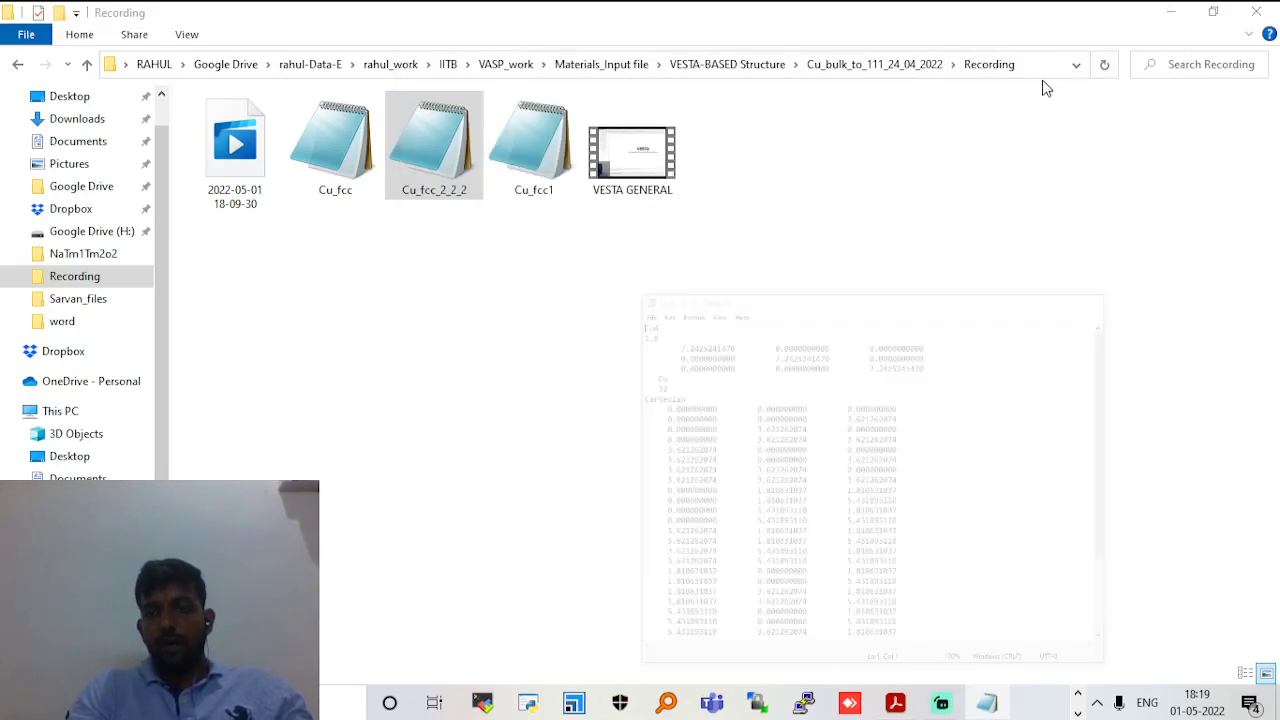
pyautogui.click(945, 703)
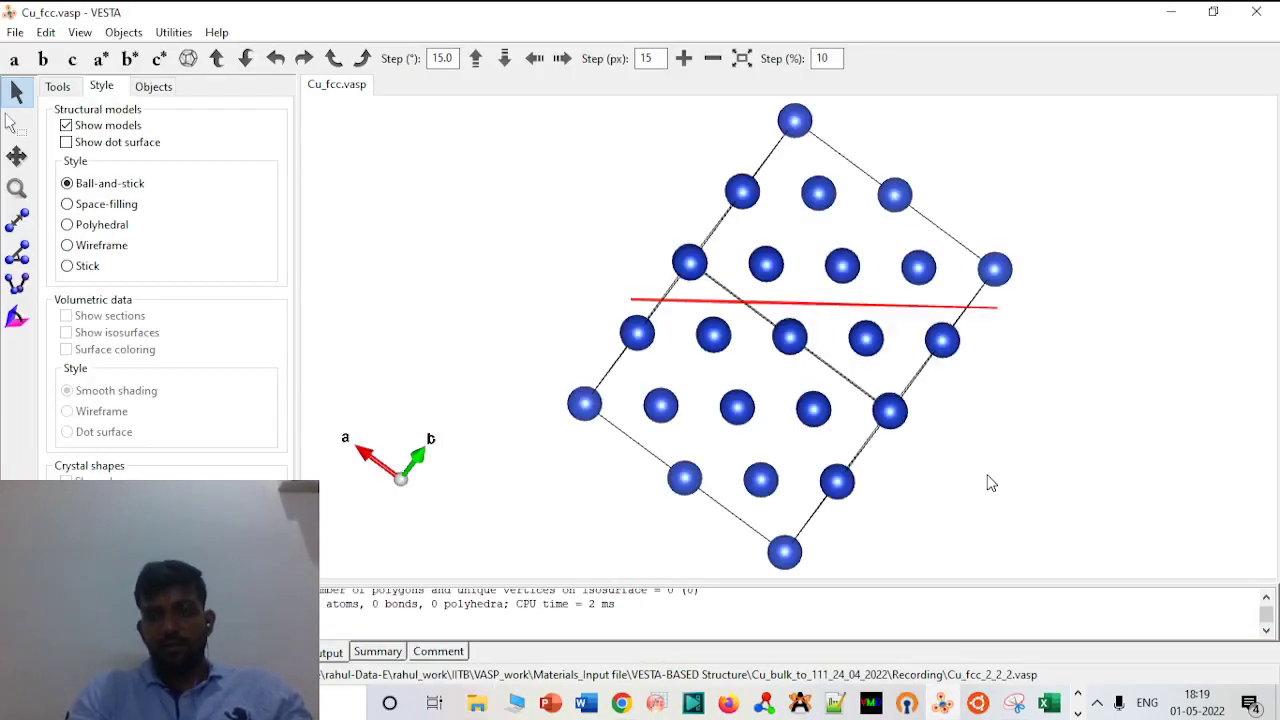